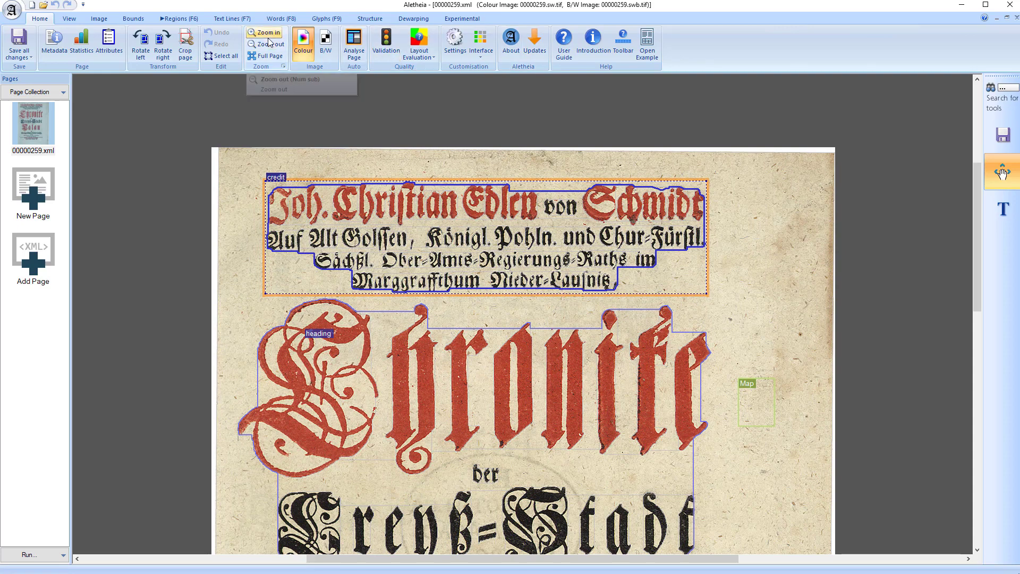
Open the text content of the credit region at the region level, review its transcription, and close it
{"action": "left_click", "coordinate": [178, 19]}
{"action": "left_click", "coordinate": [755, 44]}
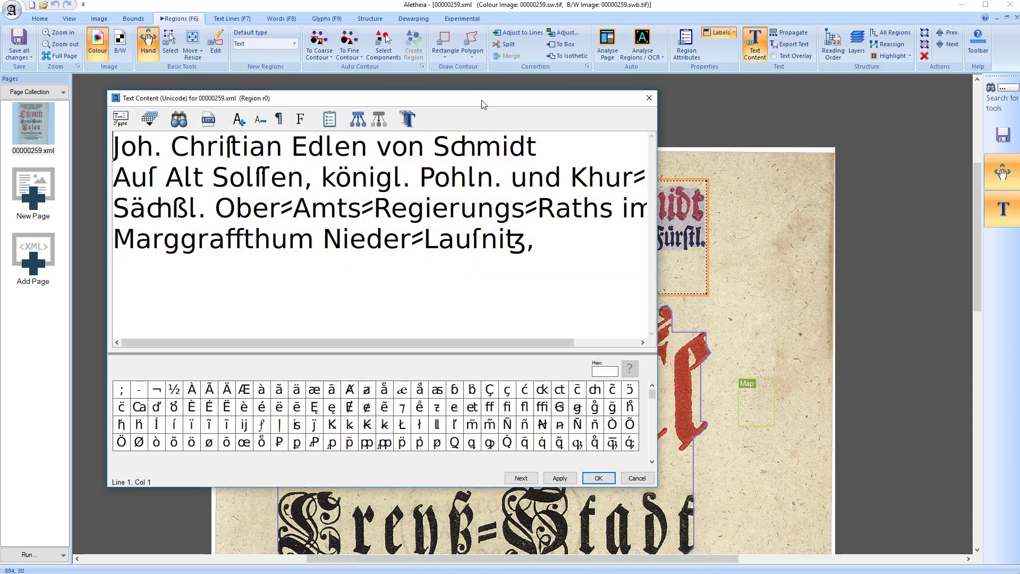
{"action": "left_click", "coordinate": [536, 164]}
{"action": "left_click", "coordinate": [649, 98]}
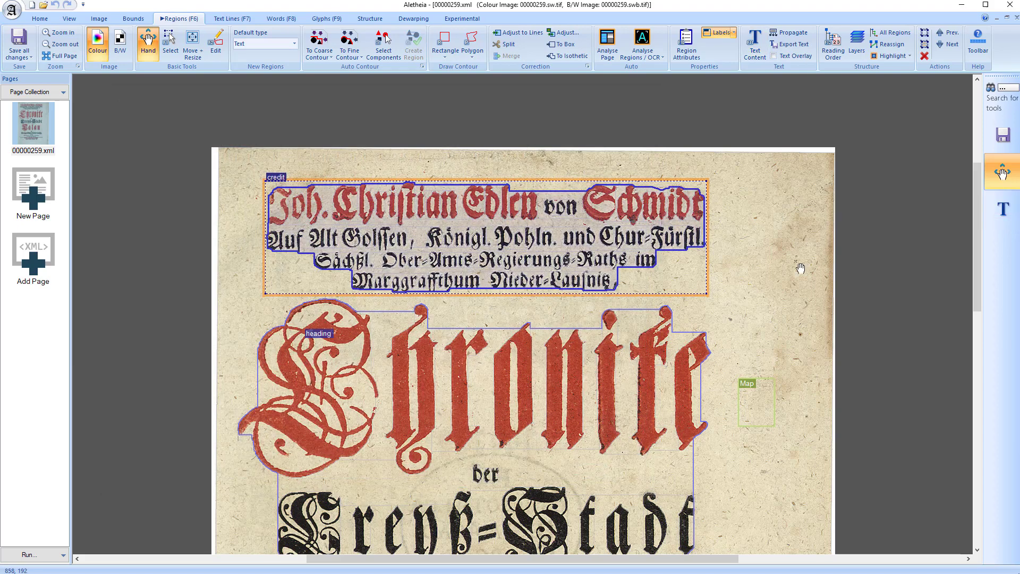
Show the page's text line outlines and highlight the first text line of the credit region
{"action": "left_click", "coordinate": [239, 18]}
{"action": "left_click", "coordinate": [617, 214]}
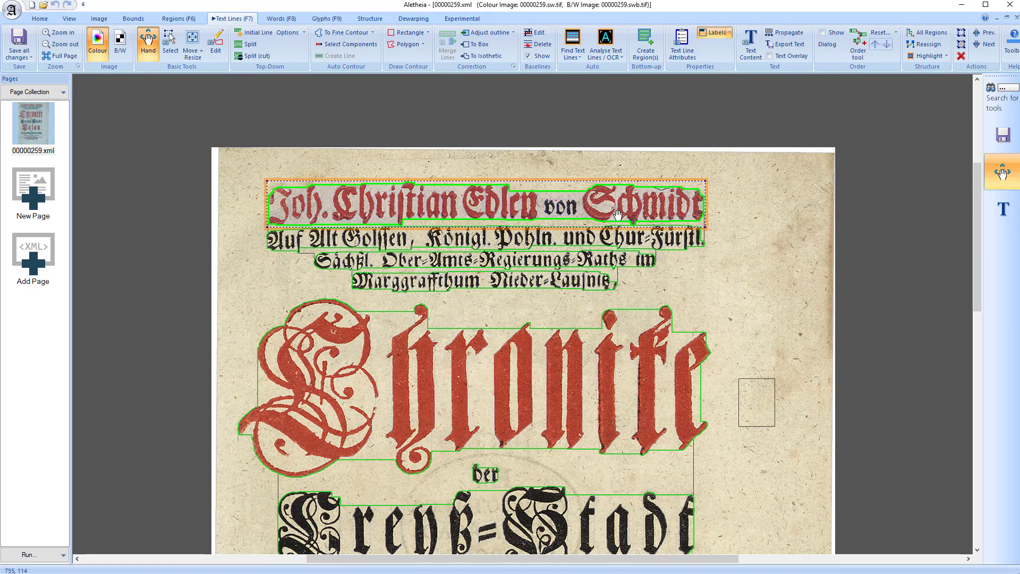
{"action": "scroll", "coordinate": [380, 178], "scroll_direction": "up", "scroll_amount": 1}
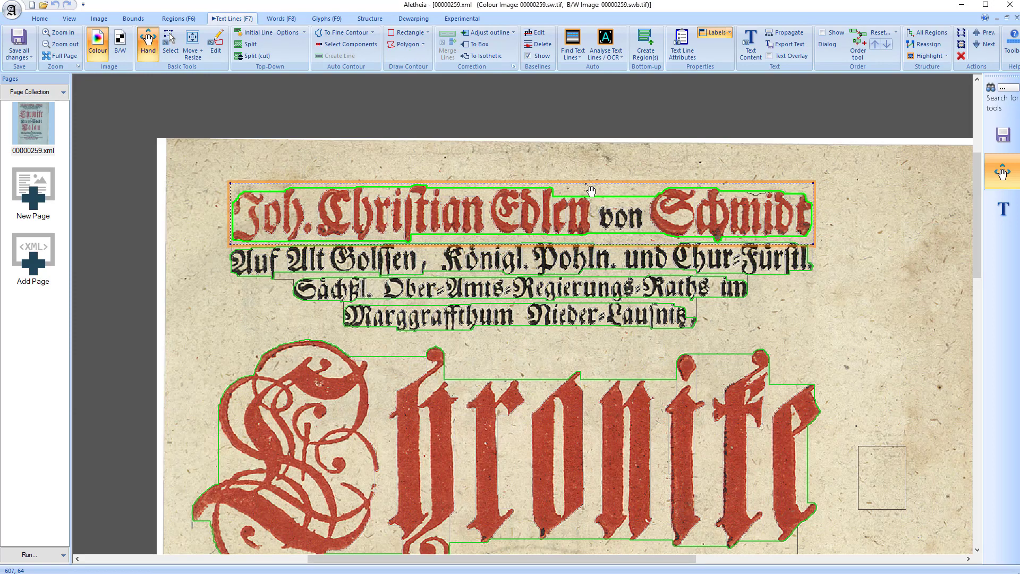
{"action": "left_click", "coordinate": [871, 245]}
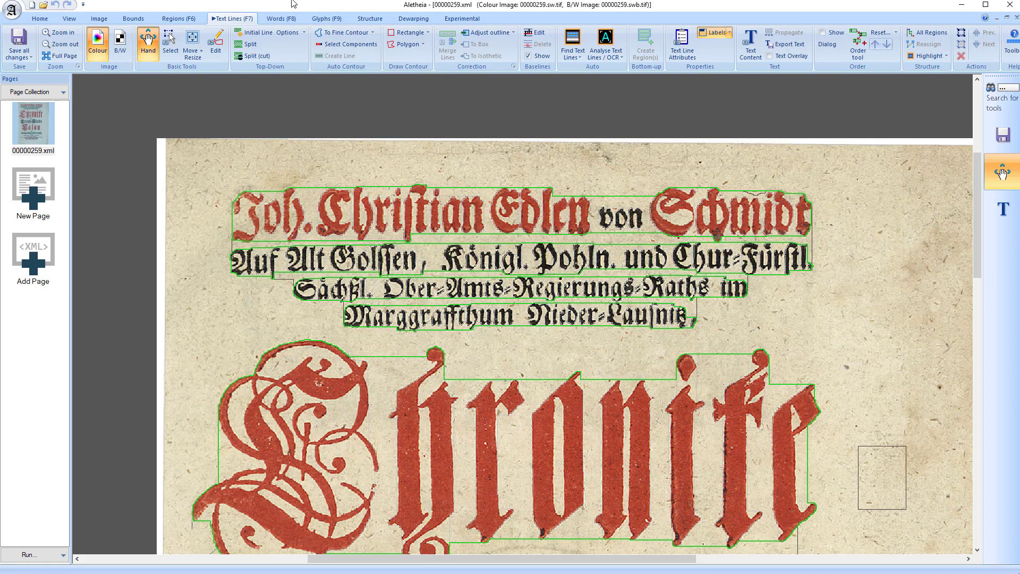
Show the word outlines, switch to the glyph outlines, and highlight the "h" glyph in the second word of the first line
{"action": "left_click", "coordinate": [281, 18]}
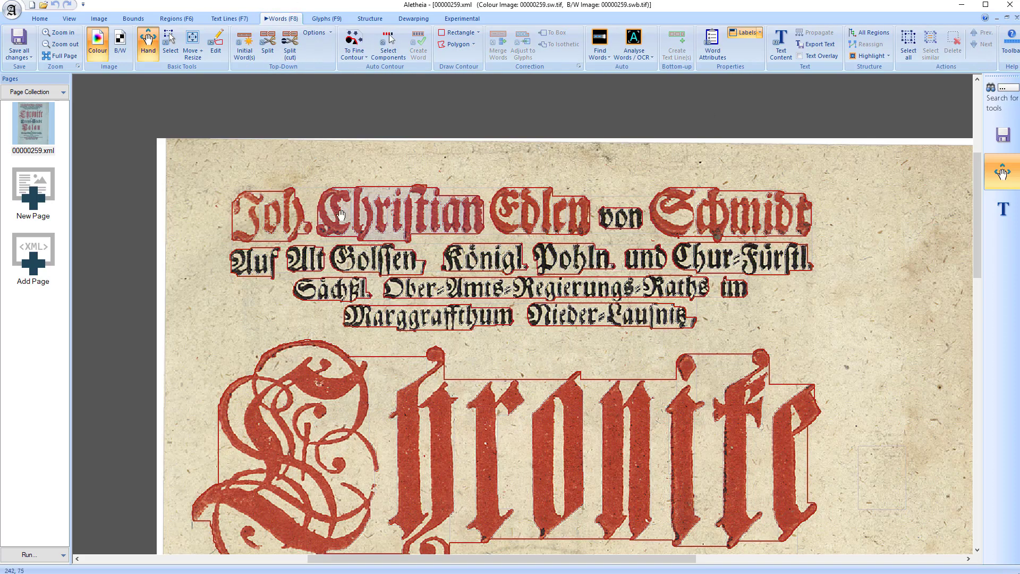
{"action": "key", "text": "F9"}
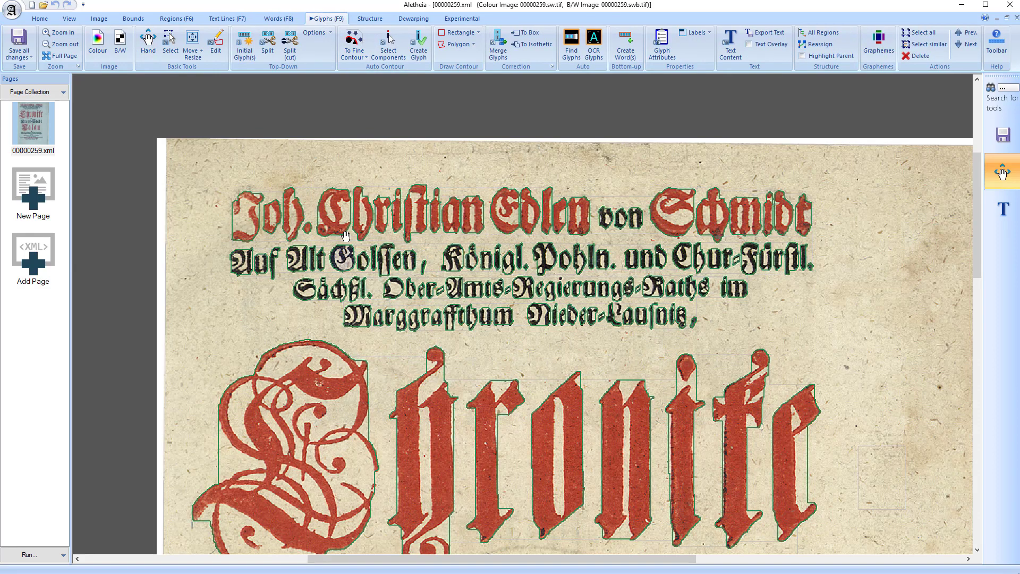
{"action": "left_click", "coordinate": [343, 223]}
{"action": "left_click", "coordinate": [362, 218]}
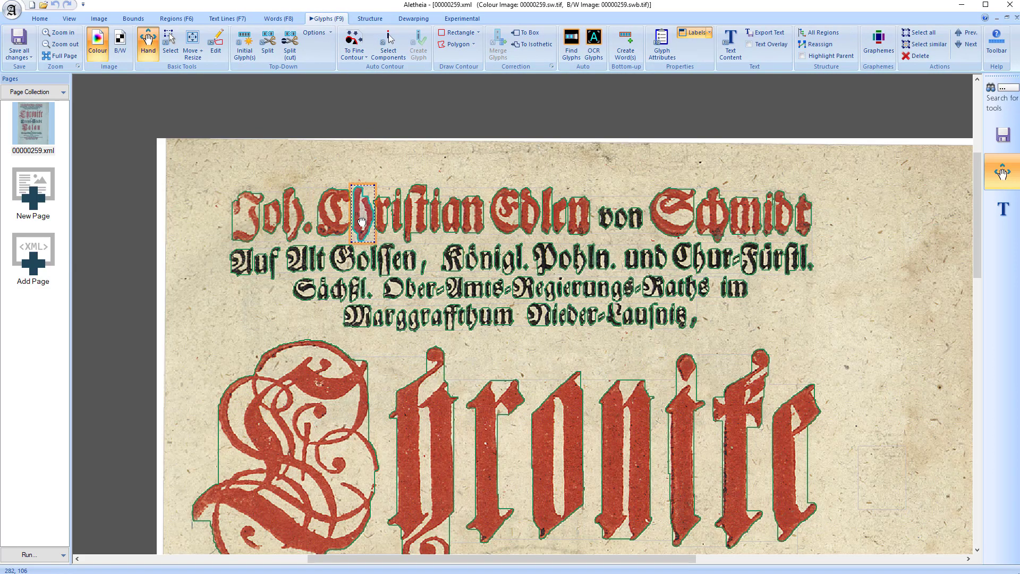
{"action": "left_click", "coordinate": [361, 167]}
Return to the text line level, inspect the first line's outline up close, and compare it with the region level
{"action": "key", "text": "F7"}
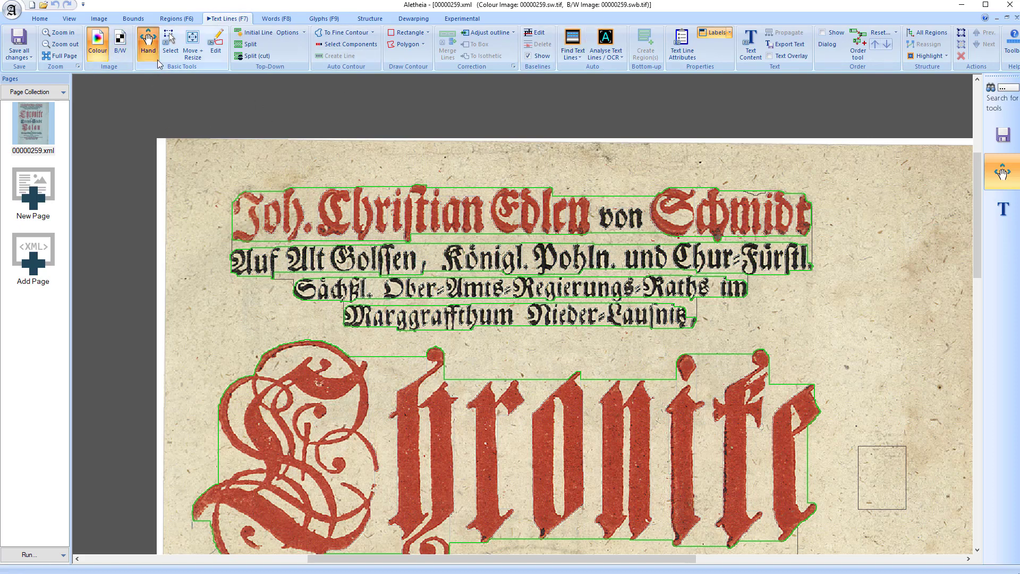
{"action": "left_click_drag", "start_coordinate": [350, 169], "coordinate": [310, 146]}
{"action": "scroll", "coordinate": [344, 148], "scroll_direction": "up", "scroll_amount": 1}
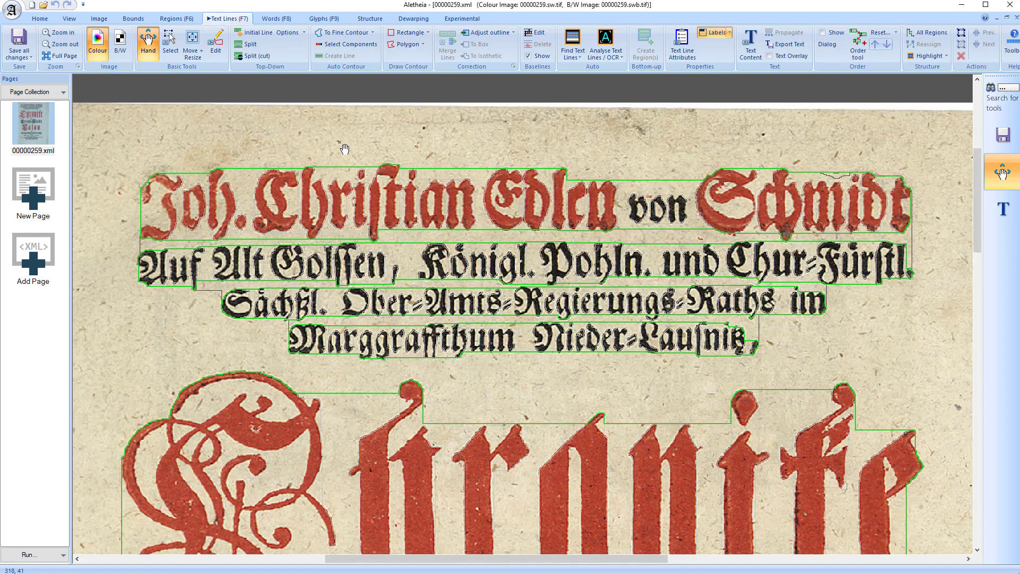
{"action": "left_click", "coordinate": [325, 203]}
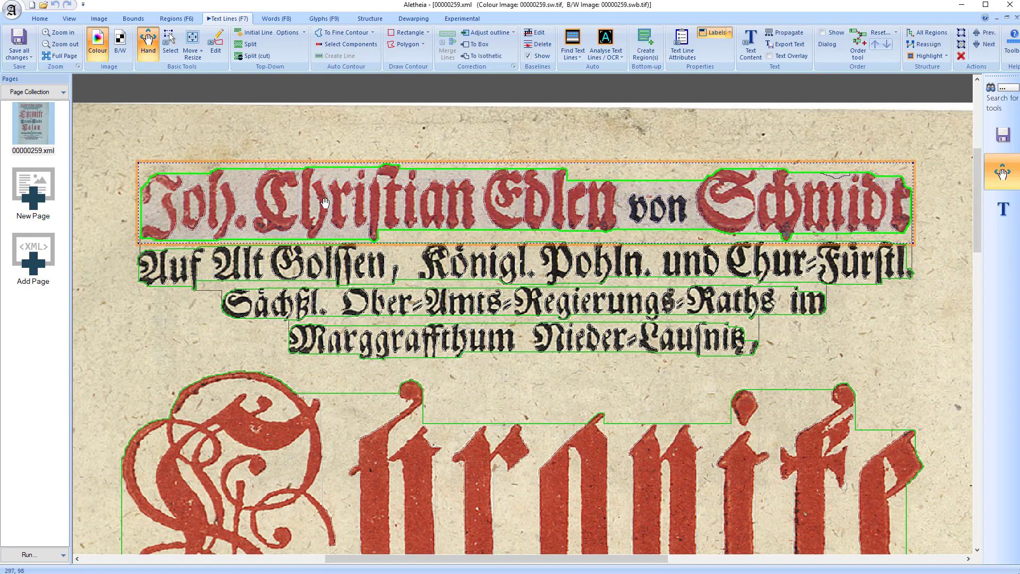
{"action": "left_click", "coordinate": [339, 144]}
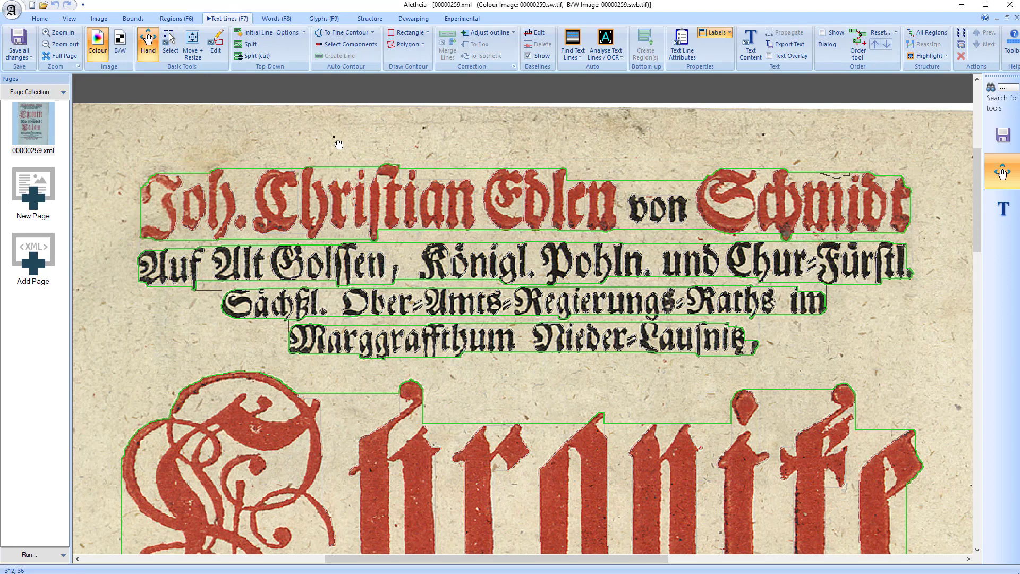
{"action": "key", "text": "F6"}
{"action": "key", "text": "F7"}
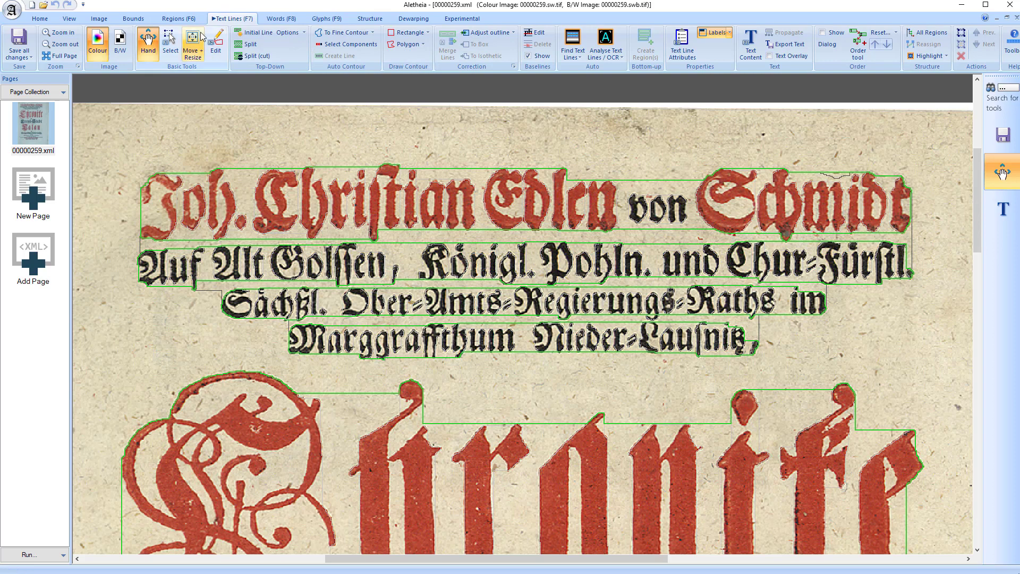
Try to narrow the credit region's first text line by moving its right edge inward, and undo the resize
{"action": "left_click", "coordinate": [192, 40]}
{"action": "left_click", "coordinate": [792, 196]}
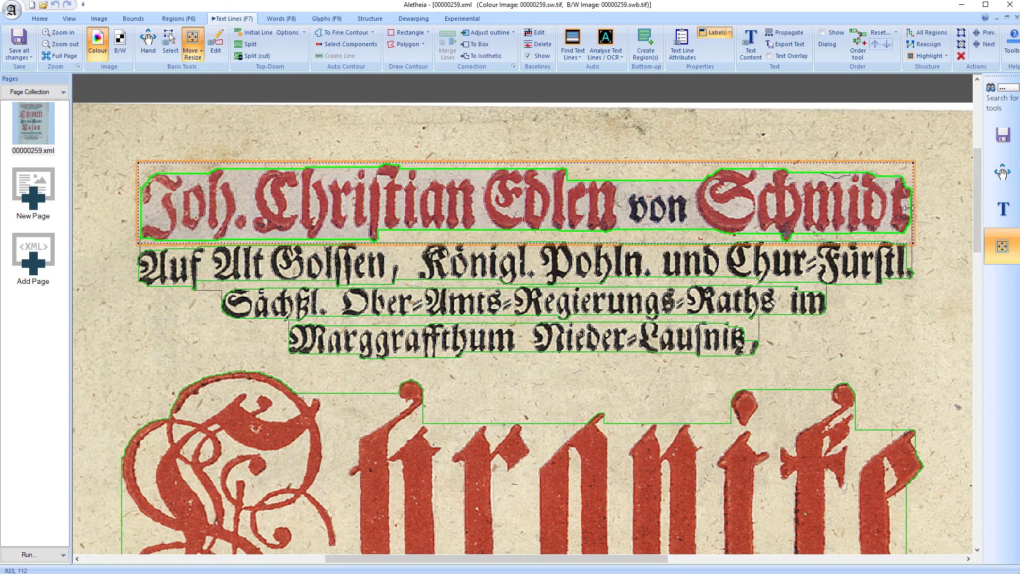
{"action": "left_click_drag", "start_coordinate": [906, 215], "coordinate": [865, 207]}
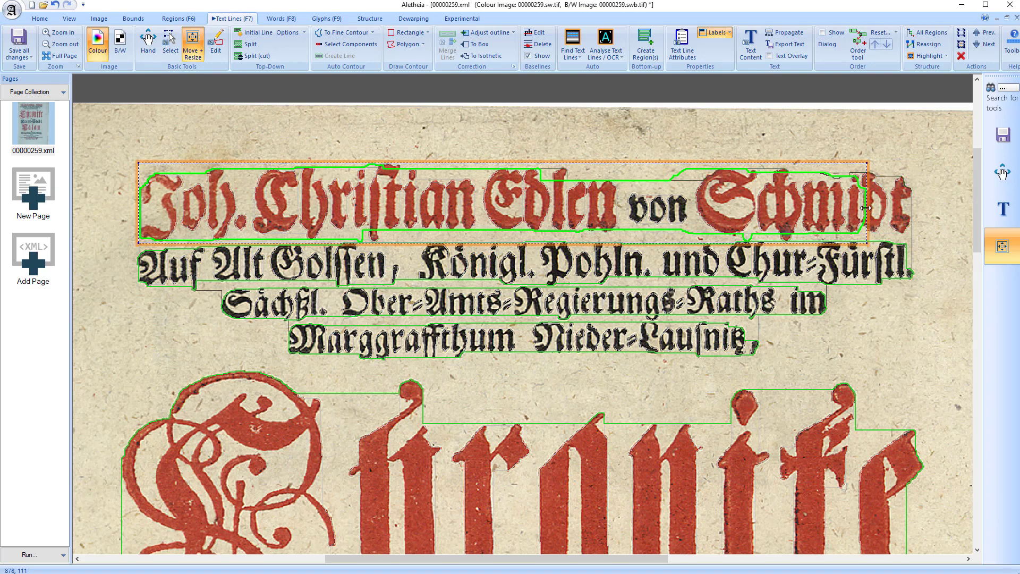
{"action": "key", "text": "ctrl+z"}
Try to move a single outline point on the upper edge of the first text line, and undo the move
{"action": "left_click", "coordinate": [215, 45]}
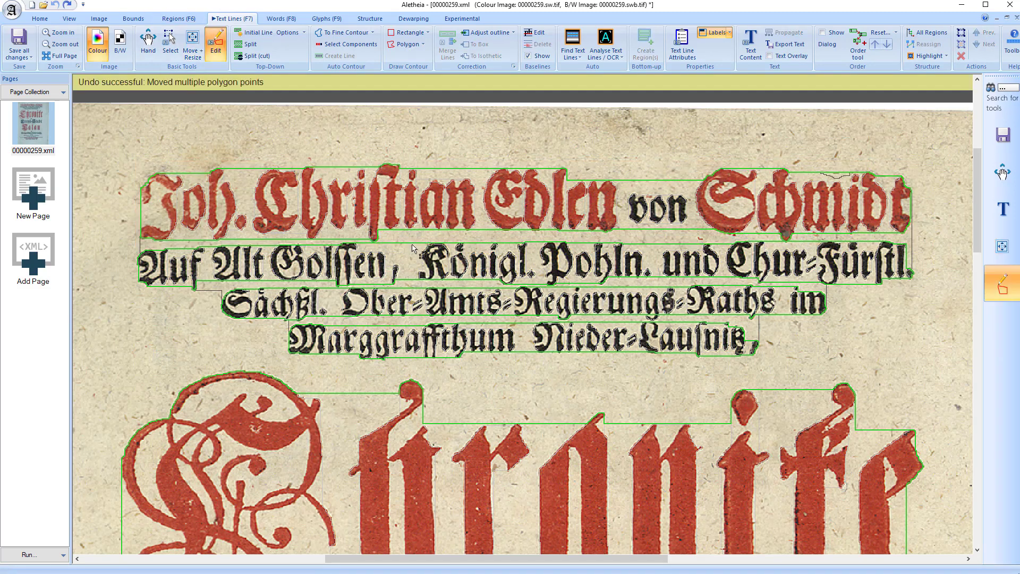
{"action": "mouse_move", "coordinate": [258, 168]}
{"action": "left_mouse_down"}
{"action": "mouse_move", "coordinate": [271, 152]}
{"action": "mouse_move", "coordinate": [257, 174]}
{"action": "left_mouse_up"}
{"action": "key", "text": "ctrl+z"}
Delete all existing text lines on the page
{"action": "key", "text": "h"}
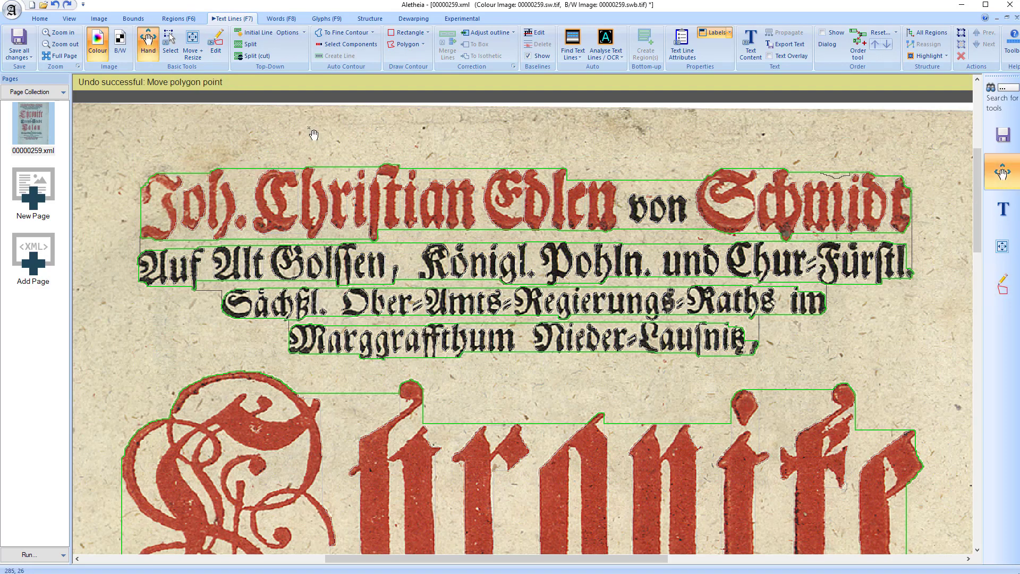
{"action": "key", "text": "Delete"}
{"action": "key", "text": "Return"}
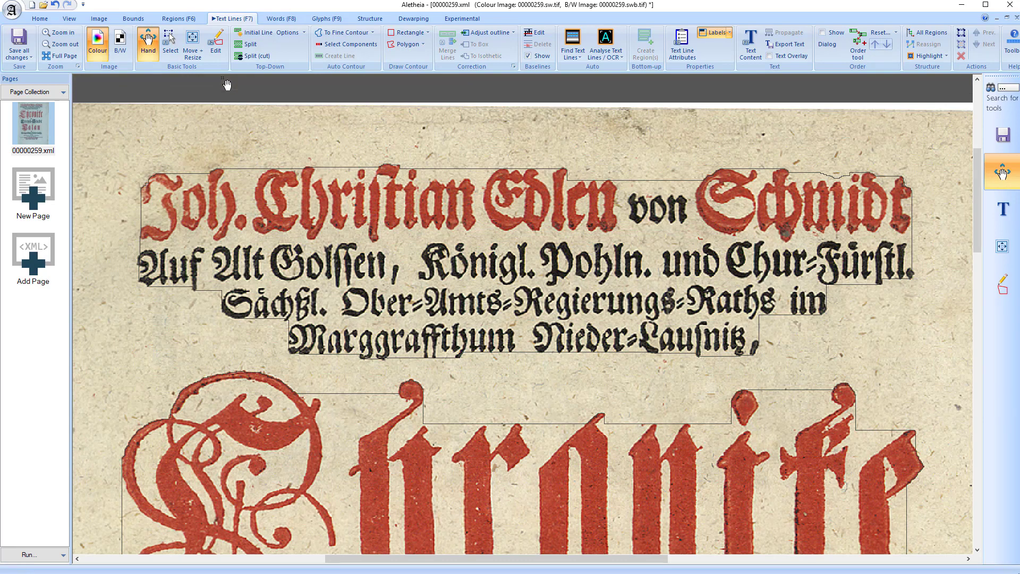
Using the black-and-white image, split the credit region into text lines with a straight division below its first printed line
{"action": "left_click", "coordinate": [247, 44]}
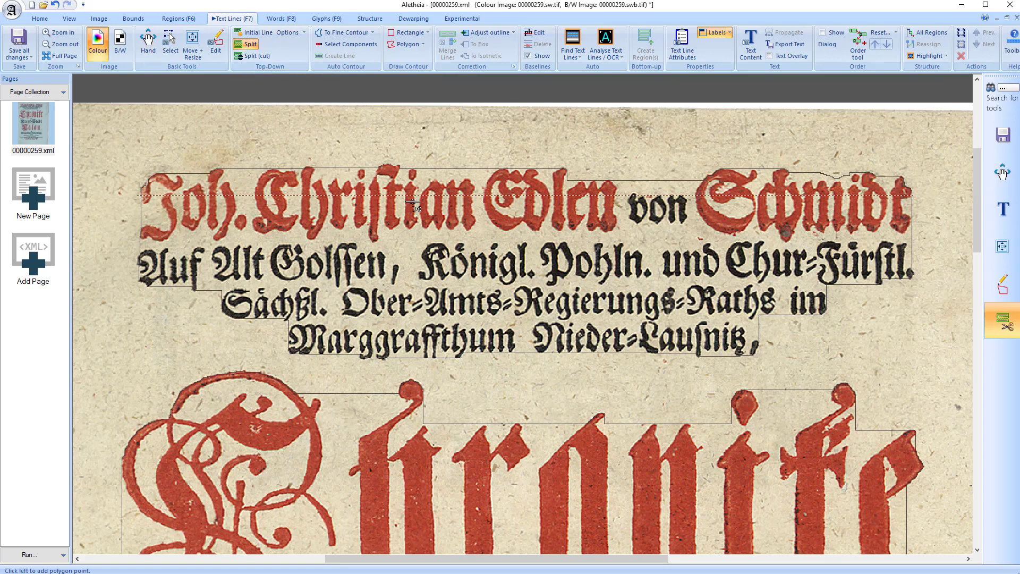
{"action": "key", "text": "b"}
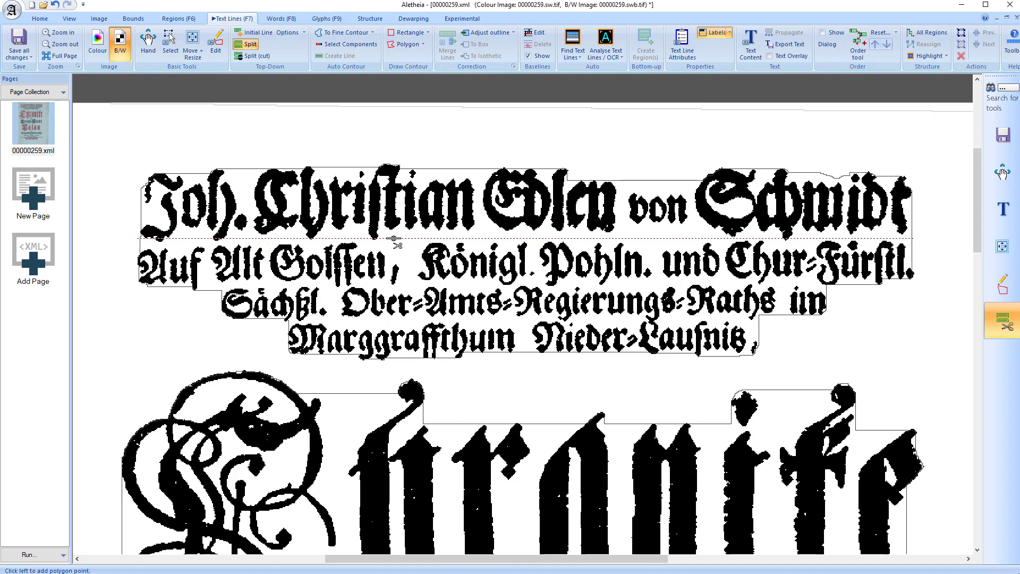
{"action": "left_click", "coordinate": [396, 240]}
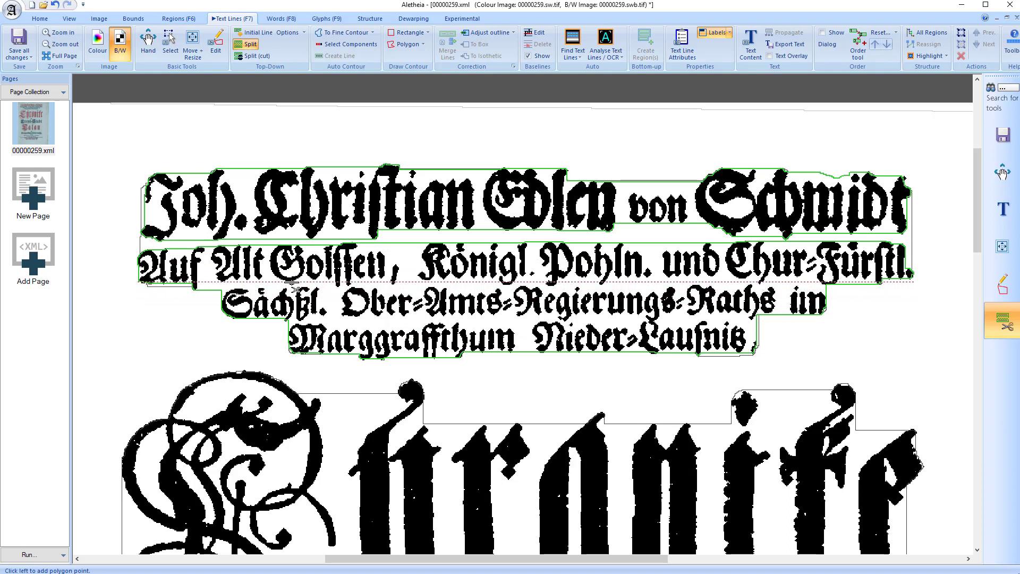
Split the second printed line from the third along a multi-point line following the gap between them
{"action": "left_click", "coordinate": [194, 298]}
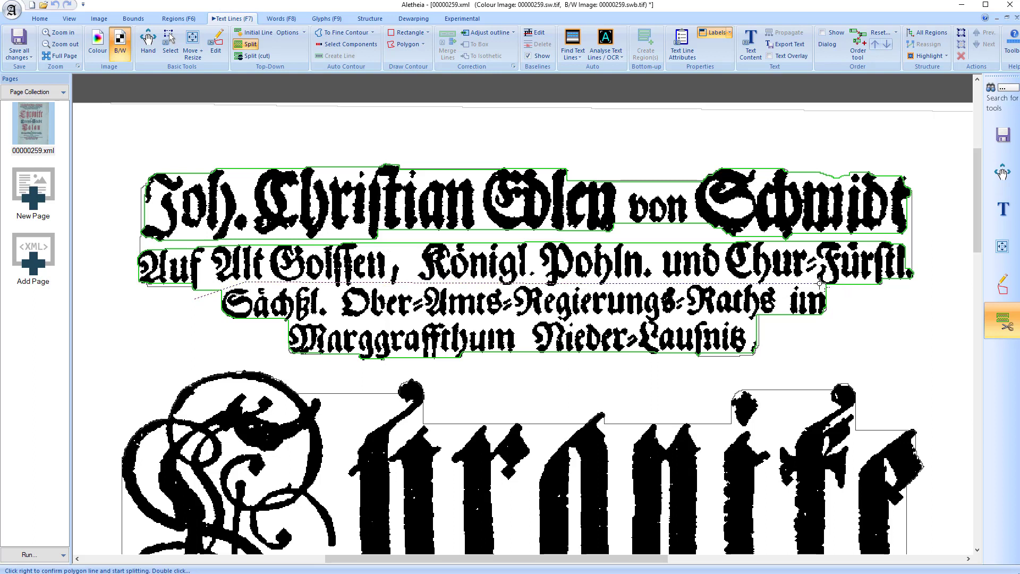
{"action": "right_click", "coordinate": [855, 301]}
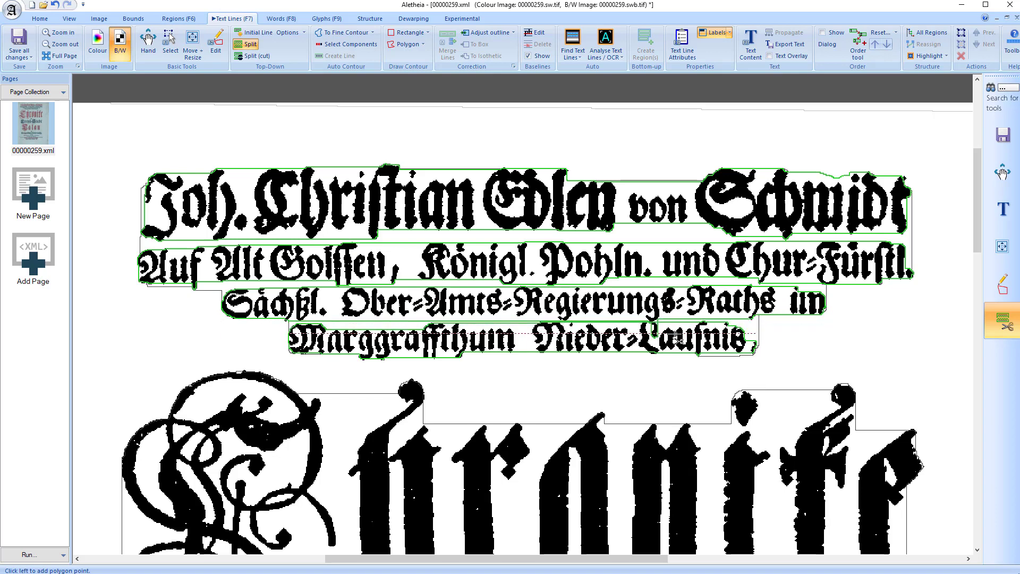
Undo the last text line split, between the third and fourth printed lines of the credit region
{"action": "scroll", "coordinate": [673, 340], "scroll_direction": "up", "scroll_amount": 2}
{"action": "key", "text": "ctrl+z"}
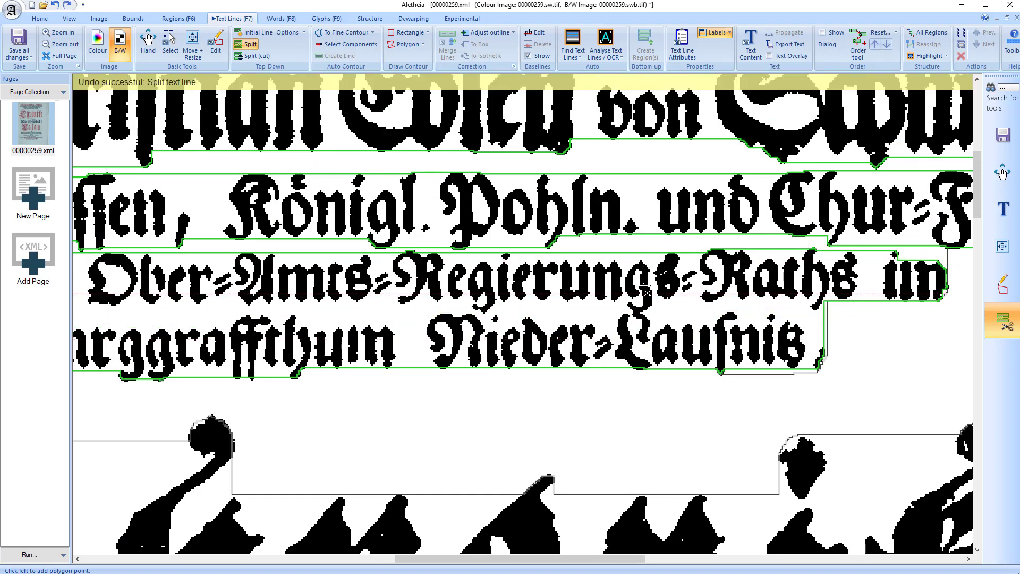
{"action": "scroll", "coordinate": [646, 367], "scroll_direction": "down", "scroll_amount": 1}
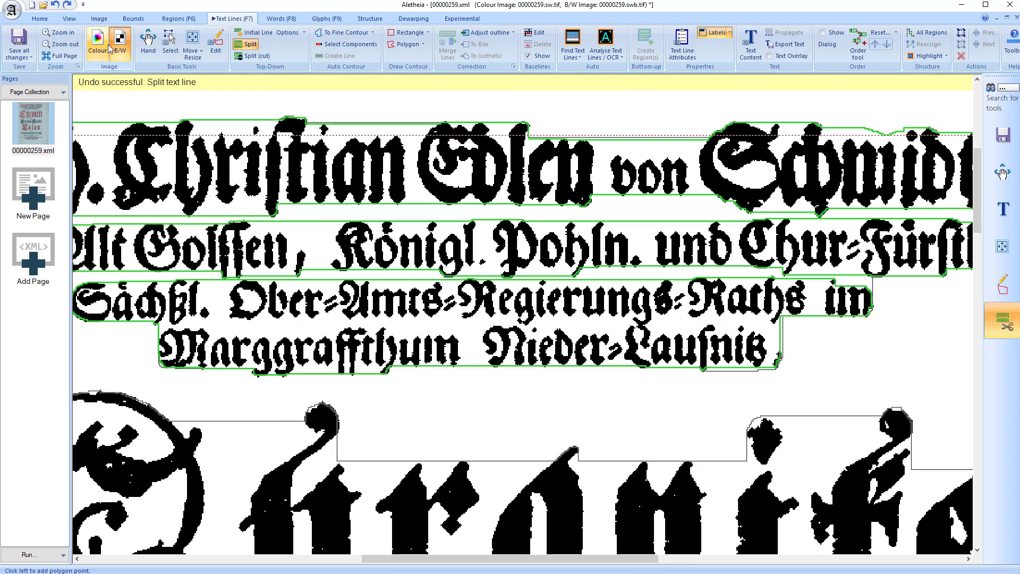
Separate the third and fourth printed lines with Split (cut), tracing a multi-point line through the touching letters, and leave the tool
{"action": "left_click", "coordinate": [254, 57]}
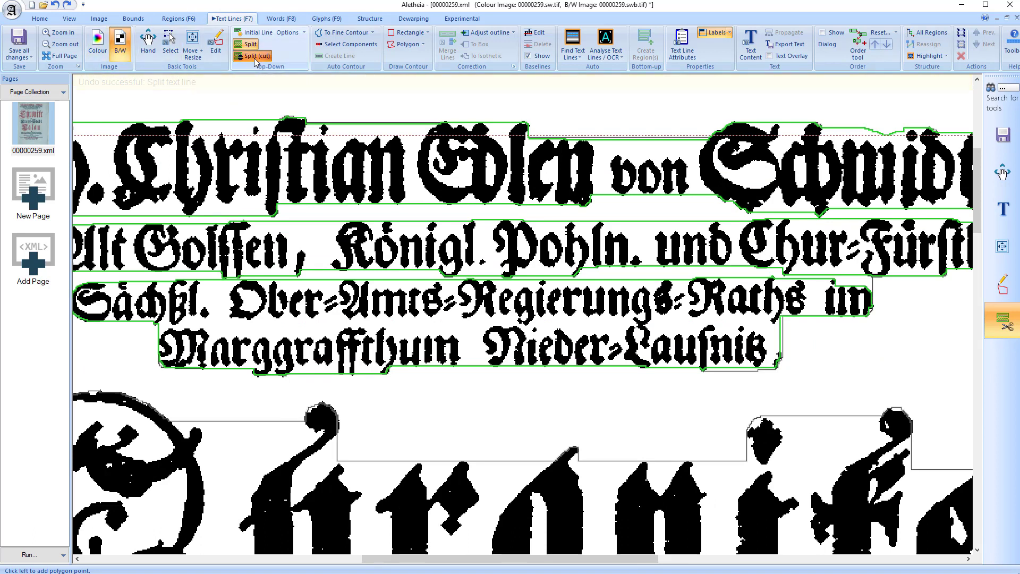
{"action": "left_click", "coordinate": [138, 333]}
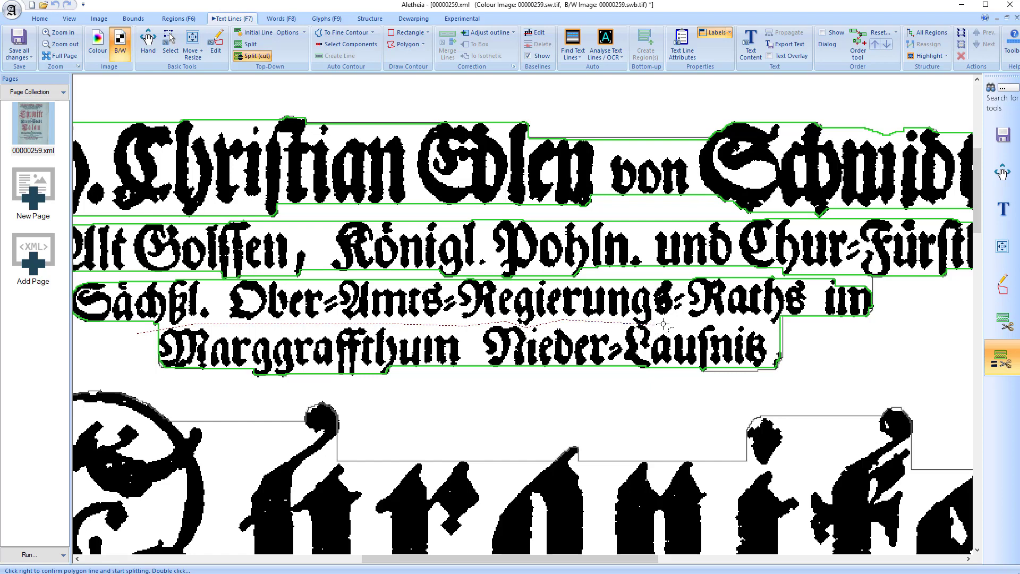
{"action": "right_click", "coordinate": [856, 335]}
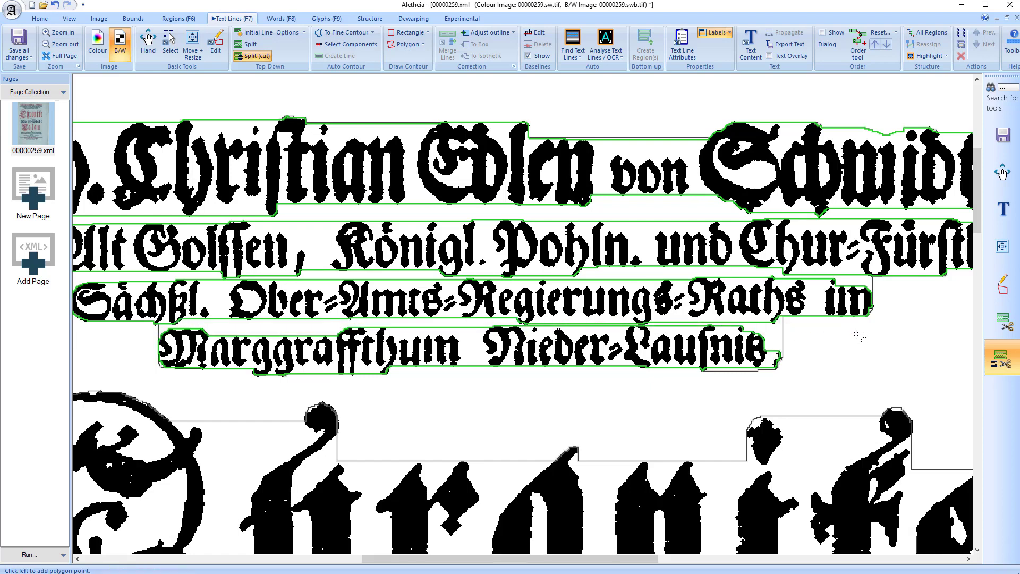
{"action": "scroll", "coordinate": [643, 352], "scroll_direction": "up", "scroll_amount": 2}
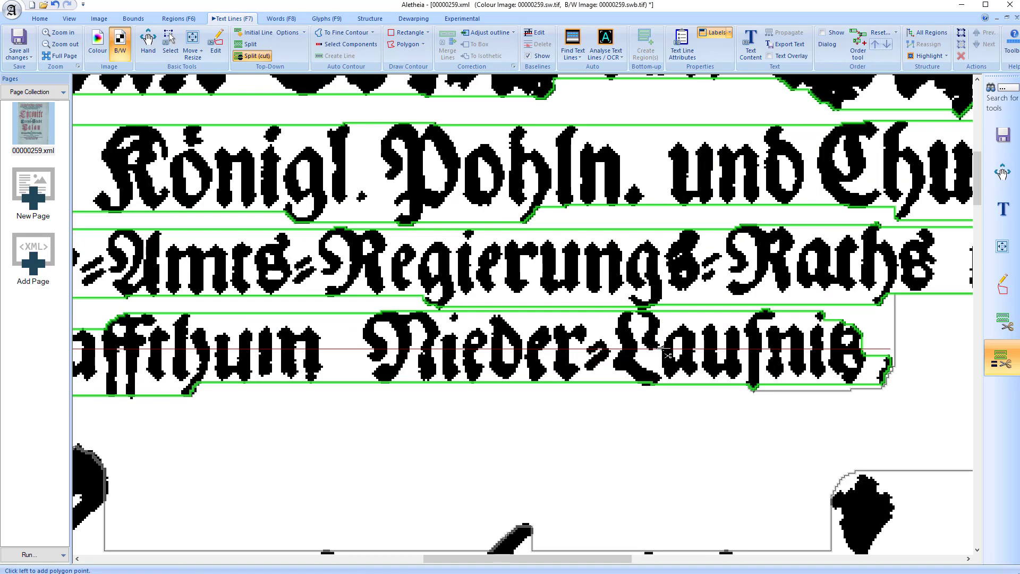
{"action": "key", "text": "Escape"}
{"action": "scroll", "coordinate": [645, 367], "scroll_direction": "down", "scroll_amount": 2}
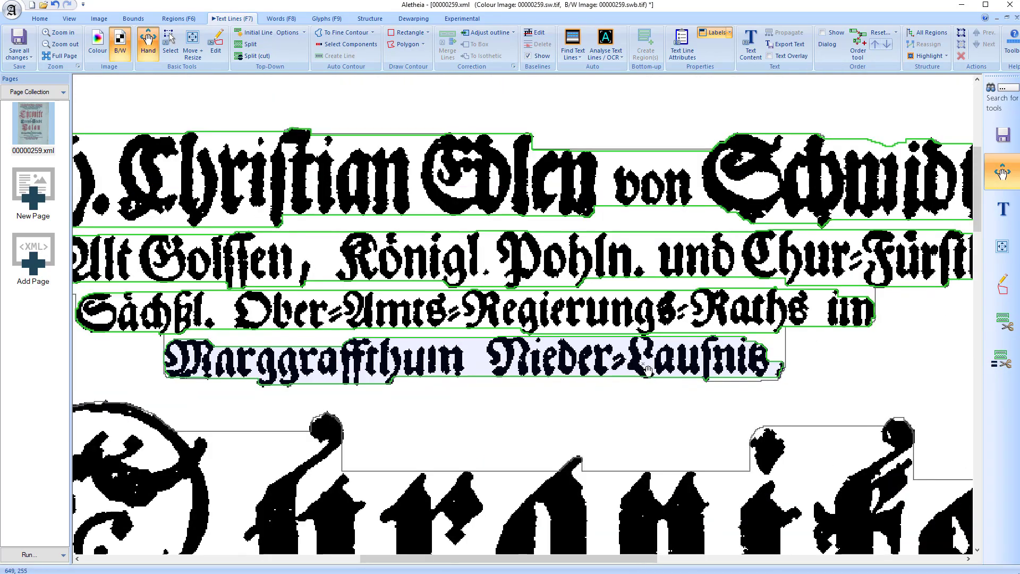
Check the top-down options for recalculating text line outlines after a split
{"action": "left_click_drag", "start_coordinate": [468, 409], "coordinate": [557, 422]}
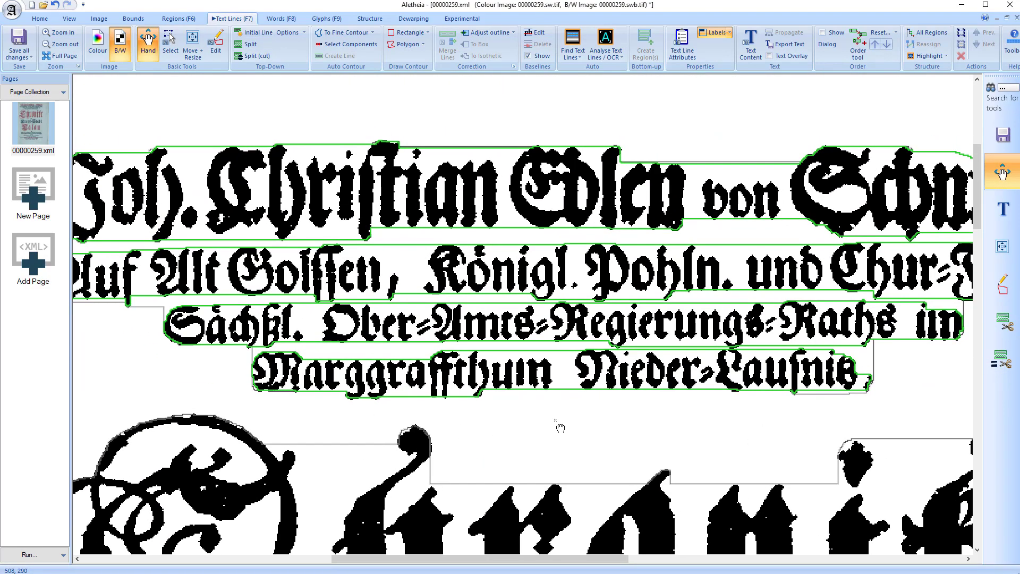
{"action": "left_click", "coordinate": [303, 33]}
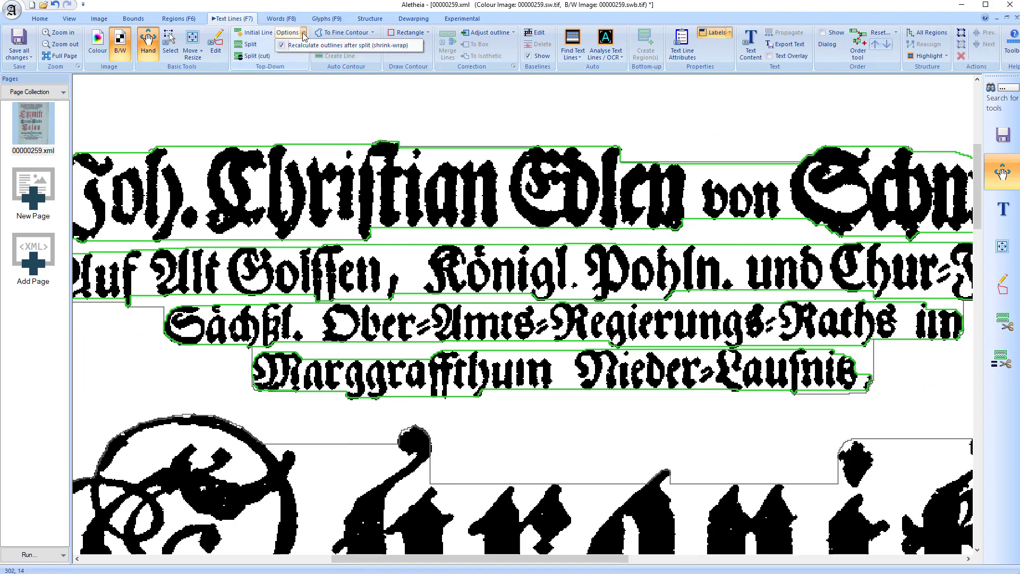
{"action": "left_click", "coordinate": [304, 33]}
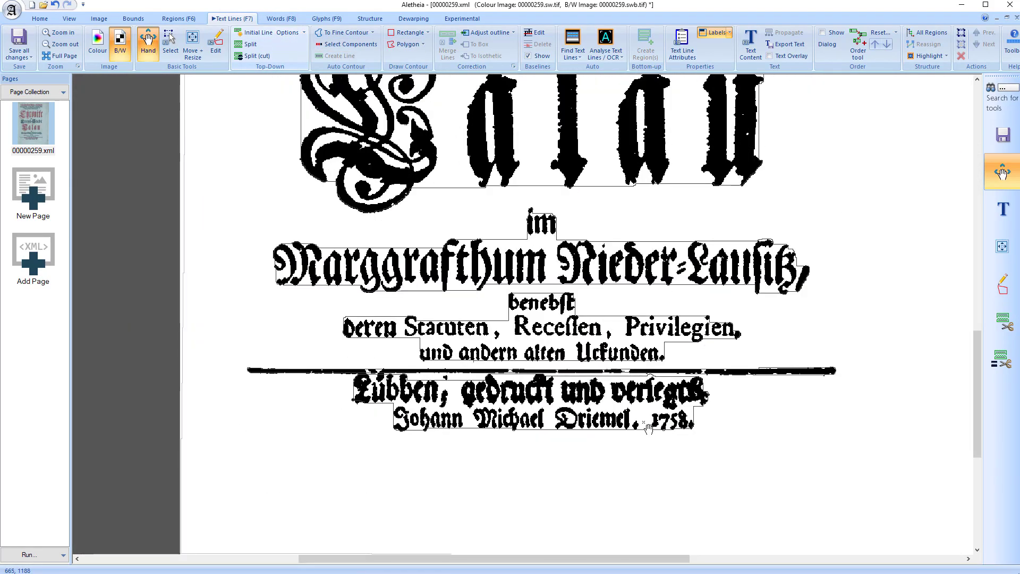
Create an initial text line matching the region that contains "im Marggrafthum Nieder-Lausitz" near the end of the page
{"action": "left_click", "coordinate": [258, 32]}
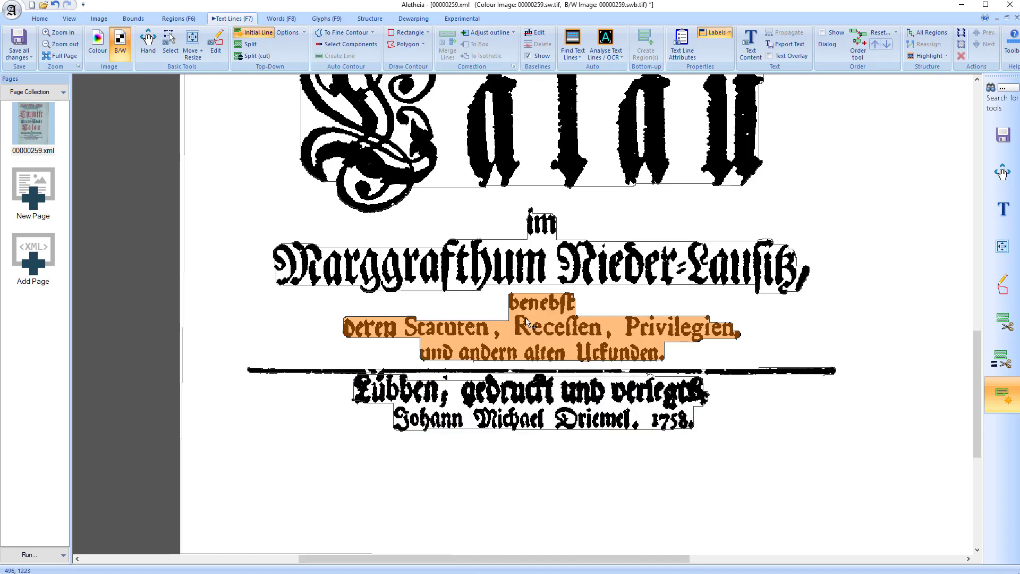
{"action": "left_click", "coordinate": [587, 287]}
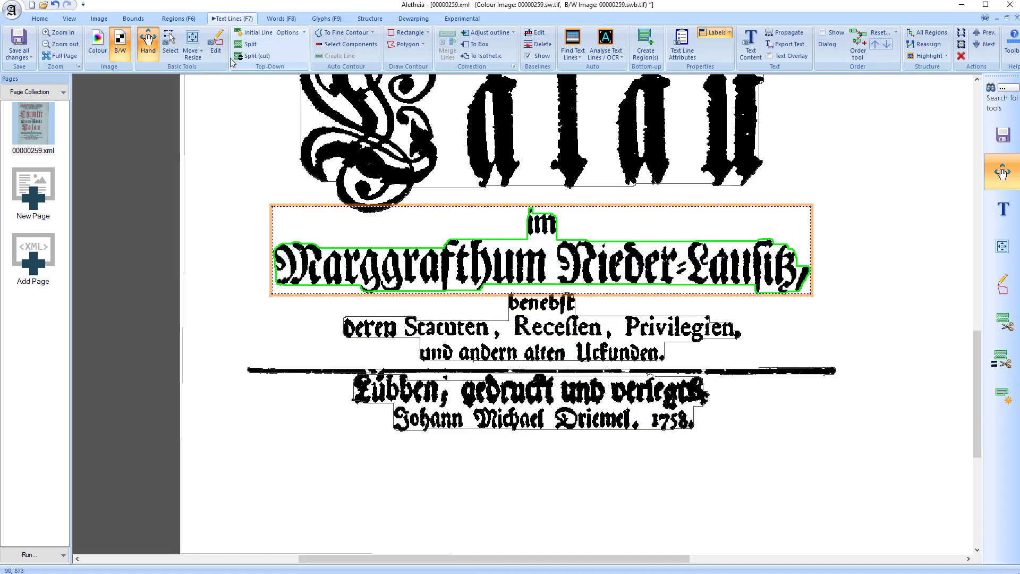
Create an initial text line from the region containing "benebst deren Statuten, Recessen, Privilegien" above the printed rule
{"action": "left_click", "coordinate": [659, 233]}
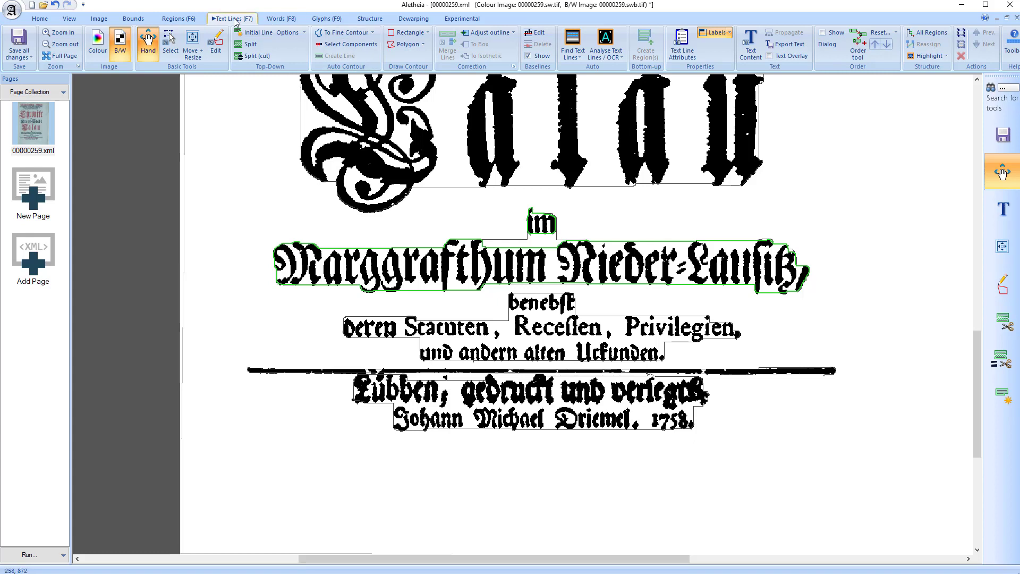
{"action": "left_click", "coordinate": [251, 32]}
{"action": "left_click", "coordinate": [593, 355]}
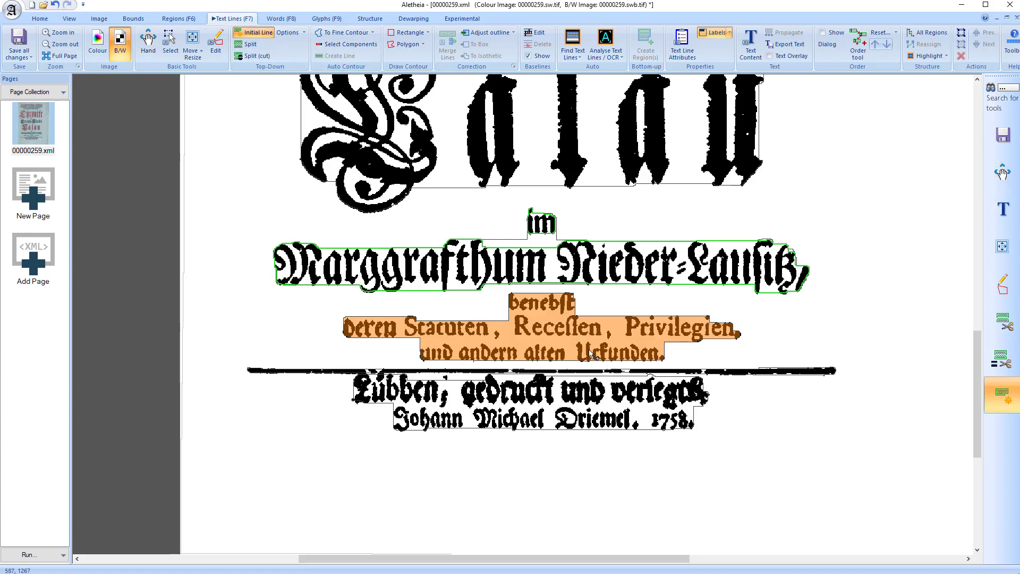
{"action": "left_click", "coordinate": [593, 355]}
{"action": "left_click", "coordinate": [811, 338]}
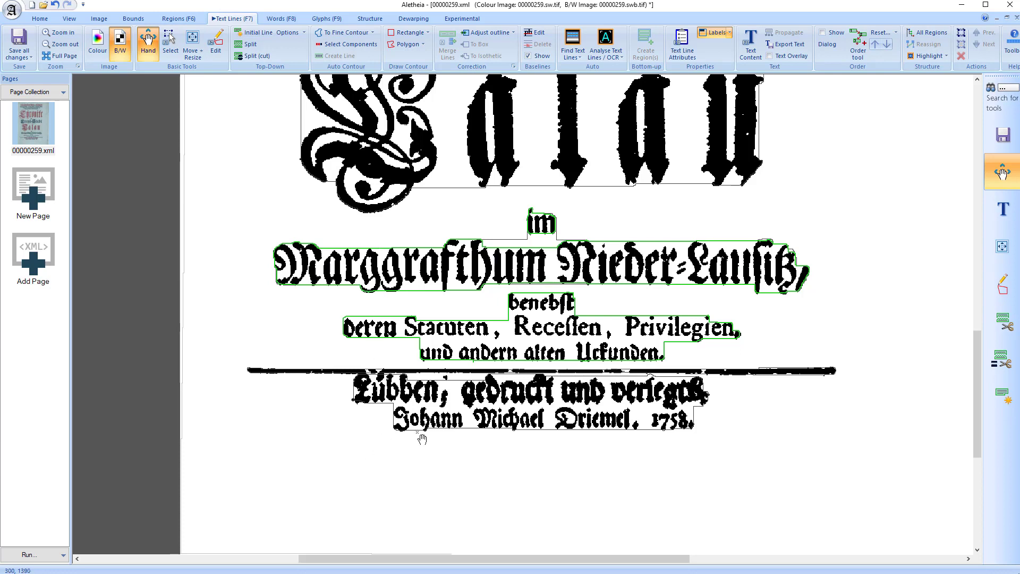
Draw a rectangular text line around the last printed line of the page and fit it to a fine contour with the default settings
{"action": "key", "text": "F3"}
{"action": "left_click_drag", "start_coordinate": [386, 403], "coordinate": [697, 431]}
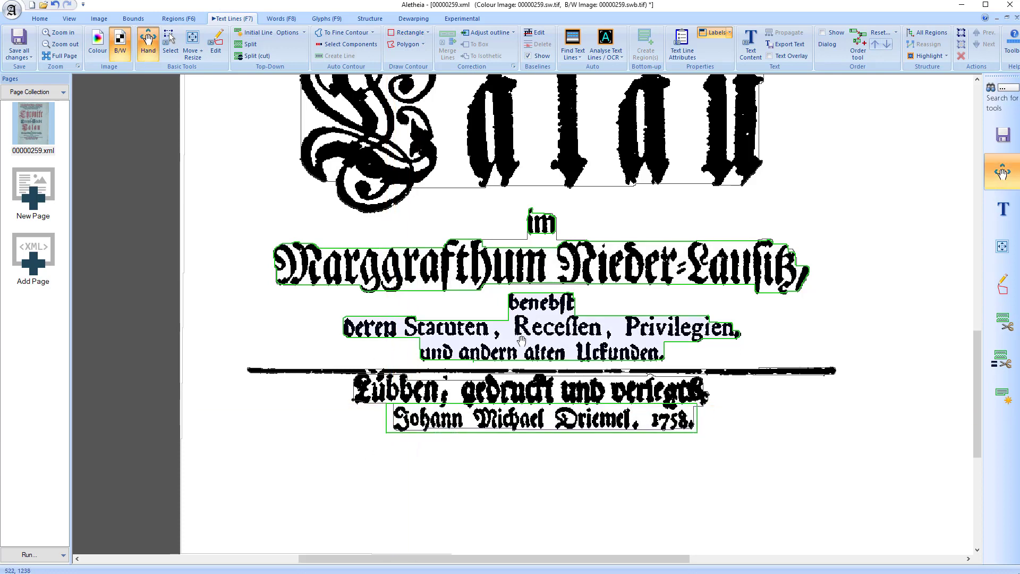
{"action": "left_click", "coordinate": [347, 32]}
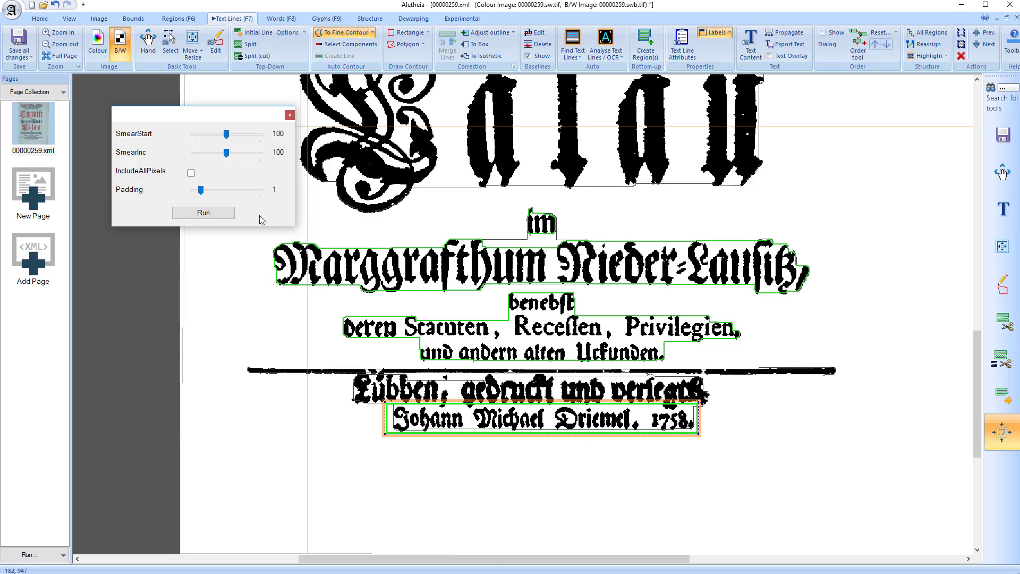
{"action": "left_click", "coordinate": [200, 214]}
{"action": "scroll", "coordinate": [563, 425], "scroll_direction": "up", "scroll_amount": 3}
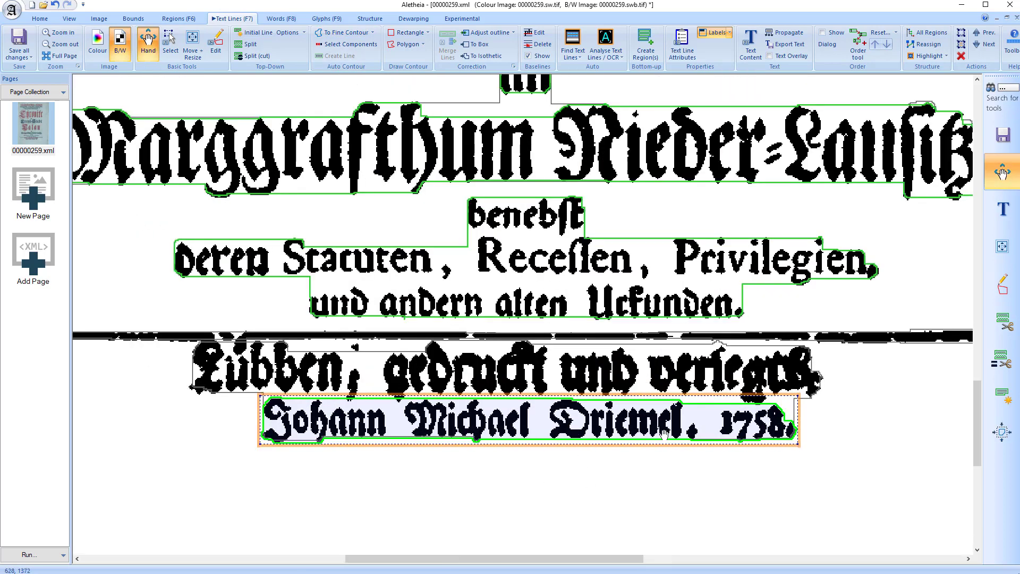
{"action": "left_click", "coordinate": [452, 490]}
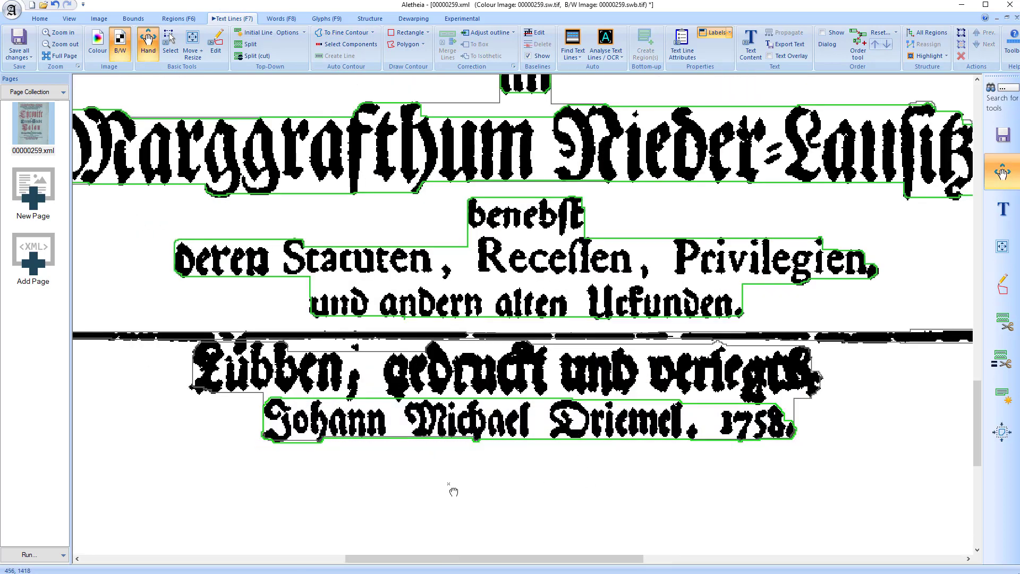
Select all the connected components of the large word "Calau" and create a text line from them
{"action": "left_click", "coordinate": [348, 44]}
{"action": "scroll", "coordinate": [416, 289], "scroll_direction": "up", "scroll_amount": 5}
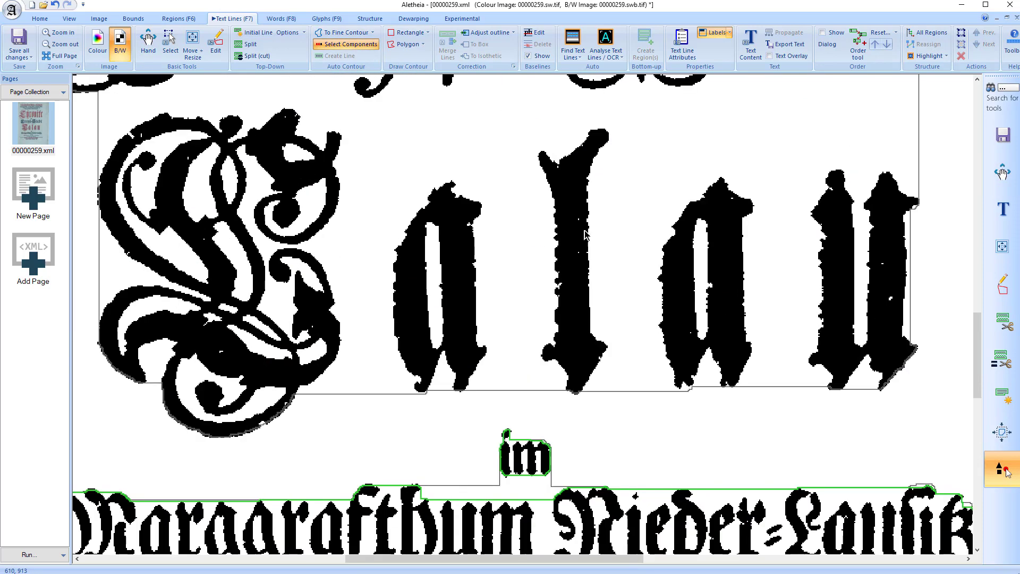
{"action": "scroll", "coordinate": [415, 289], "scroll_direction": "down", "scroll_amount": 2}
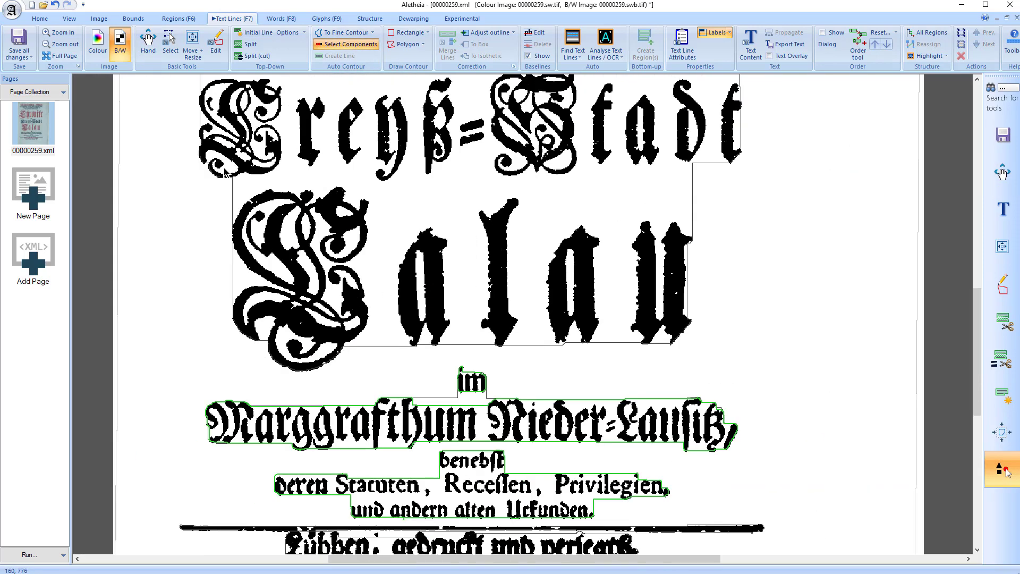
{"action": "left_click_drag", "start_coordinate": [210, 182], "coordinate": [784, 368]}
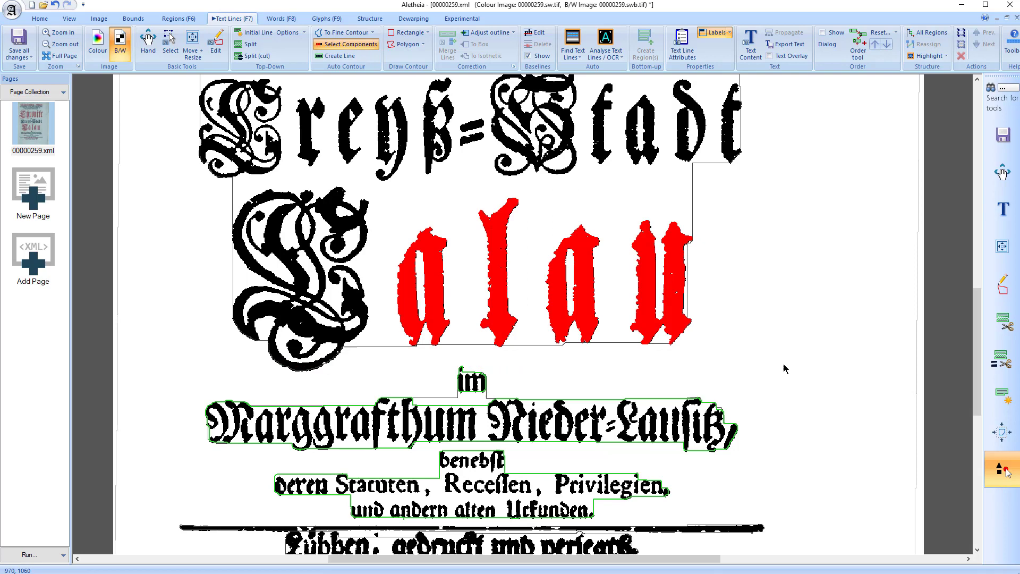
{"action": "left_click", "coordinate": [325, 341], "text": "ctrl"}
{"action": "left_click", "coordinate": [343, 57]}
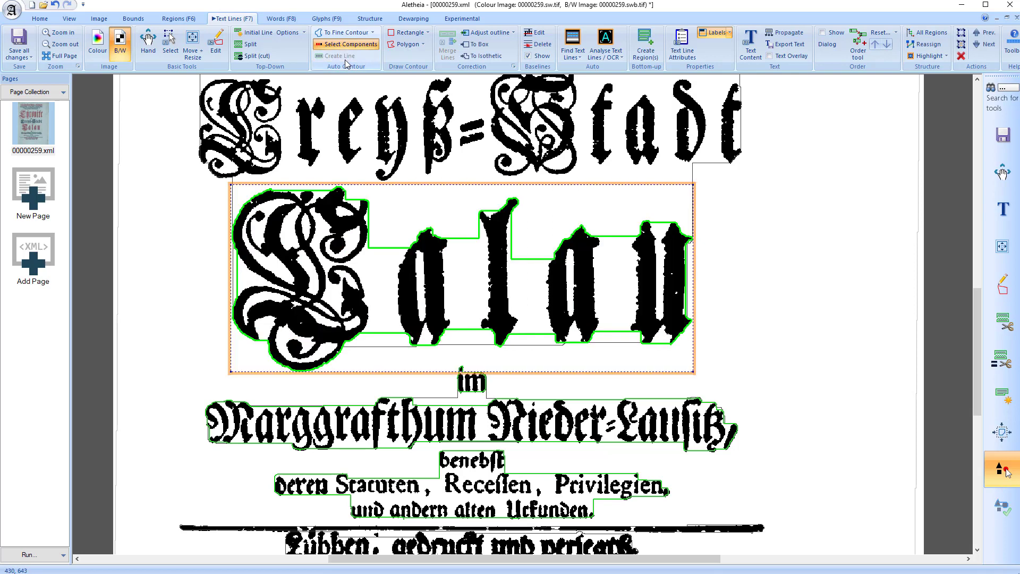
{"action": "left_click", "coordinate": [711, 258]}
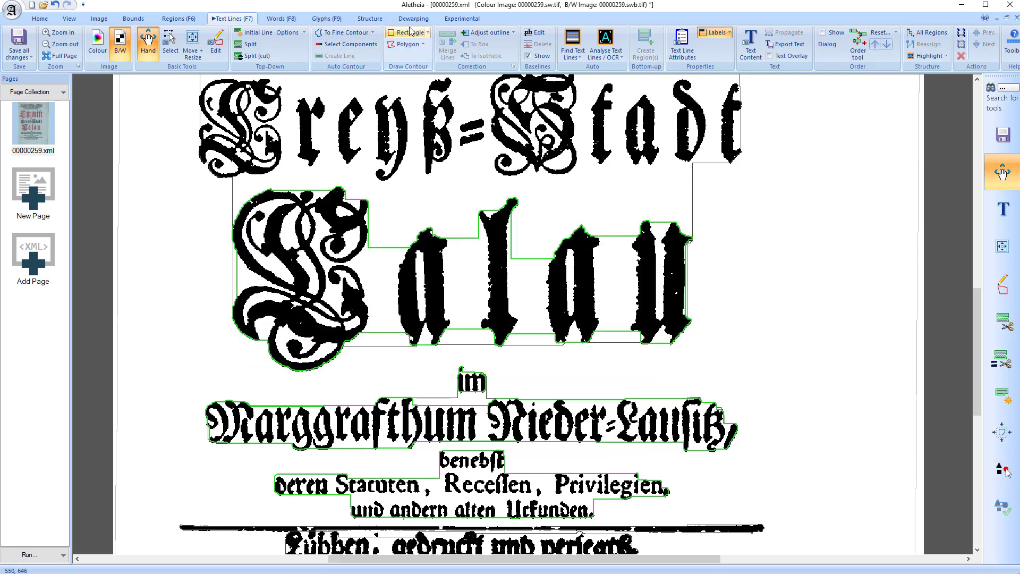
Draw a rectangular text line and a five-corner polygonal text line in the blank margin beside "Calau"
{"action": "left_click", "coordinate": [407, 32]}
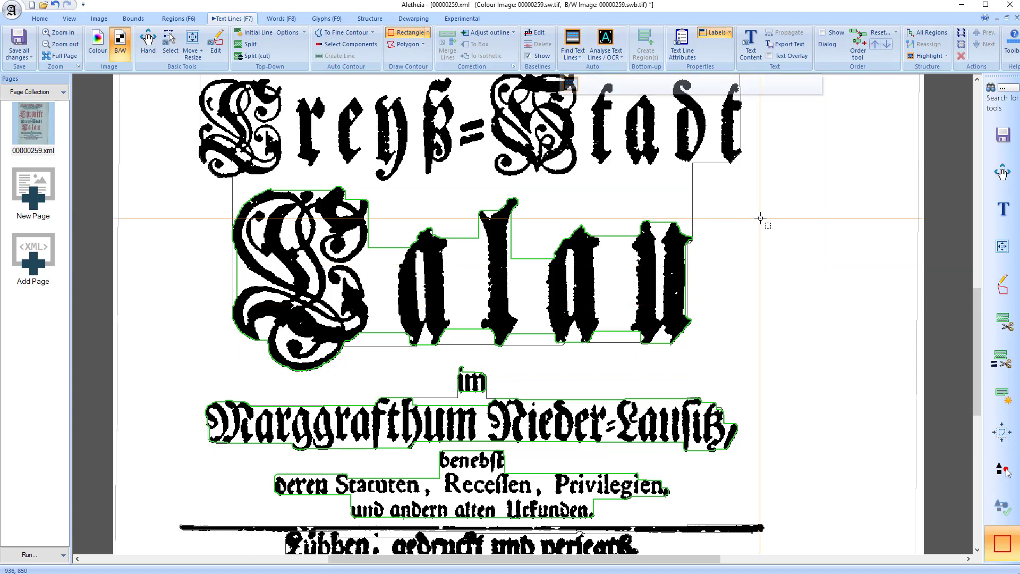
{"action": "left_click_drag", "start_coordinate": [760, 218], "coordinate": [852, 237]}
{"action": "left_click", "coordinate": [407, 44]}
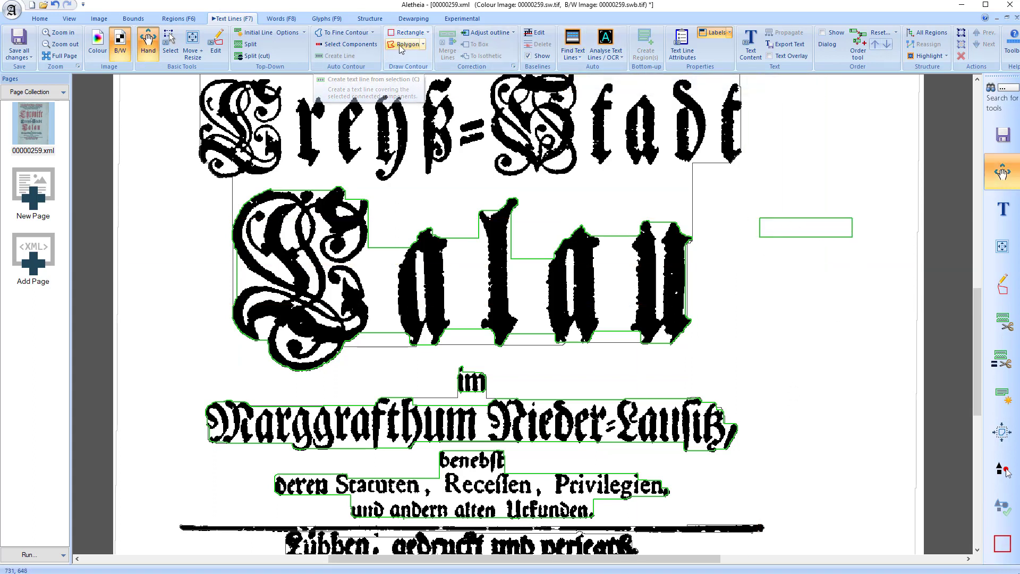
{"action": "left_click", "coordinate": [751, 290]}
{"action": "left_click", "coordinate": [884, 280]}
{"action": "left_click", "coordinate": [883, 338]}
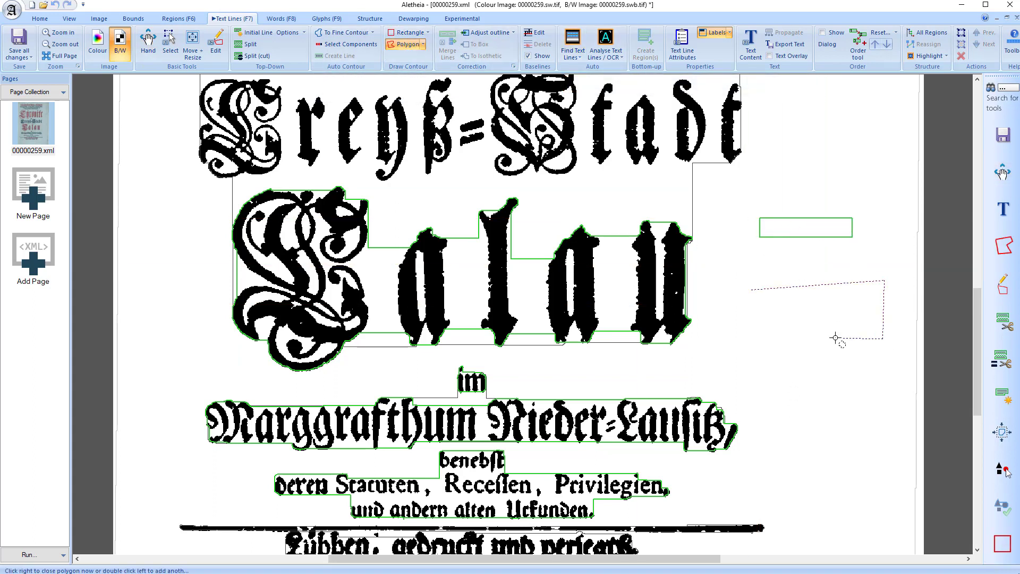
{"action": "left_click", "coordinate": [825, 324]}
{"action": "left_click", "coordinate": [757, 340]}
{"action": "right_click", "coordinate": [756, 340]}
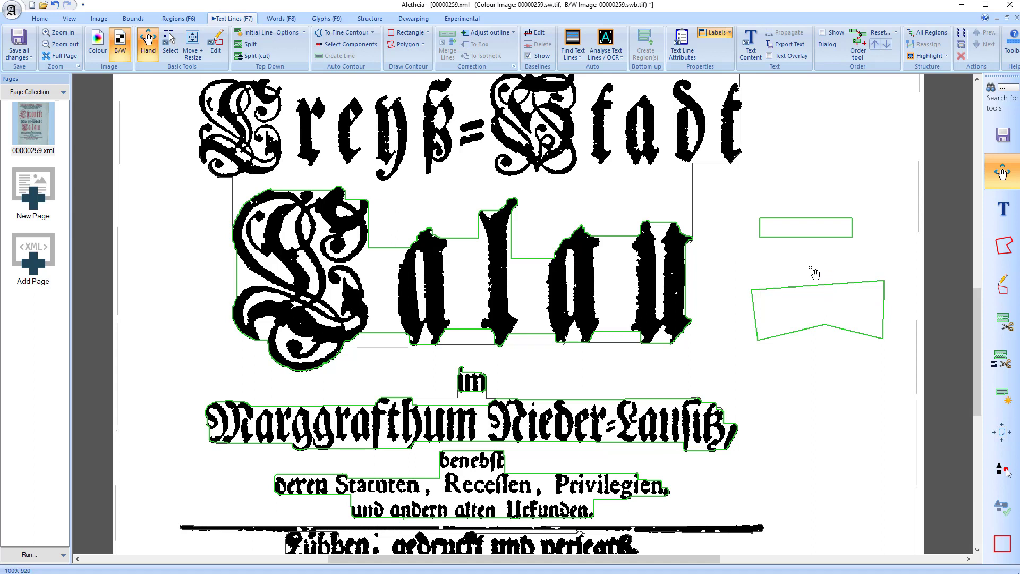
Undo the creation of the rectangular and polygonal text lines in the blank margin beside "Calau"
{"action": "left_click", "coordinate": [806, 225]}
{"action": "left_click", "coordinate": [805, 323]}
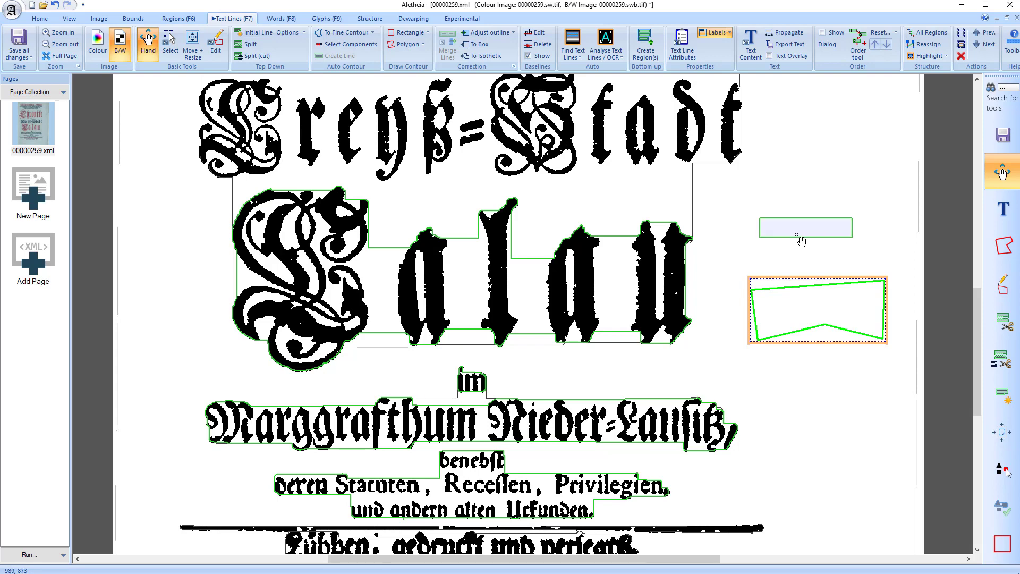
{"action": "key", "text": "ctrl+z"}
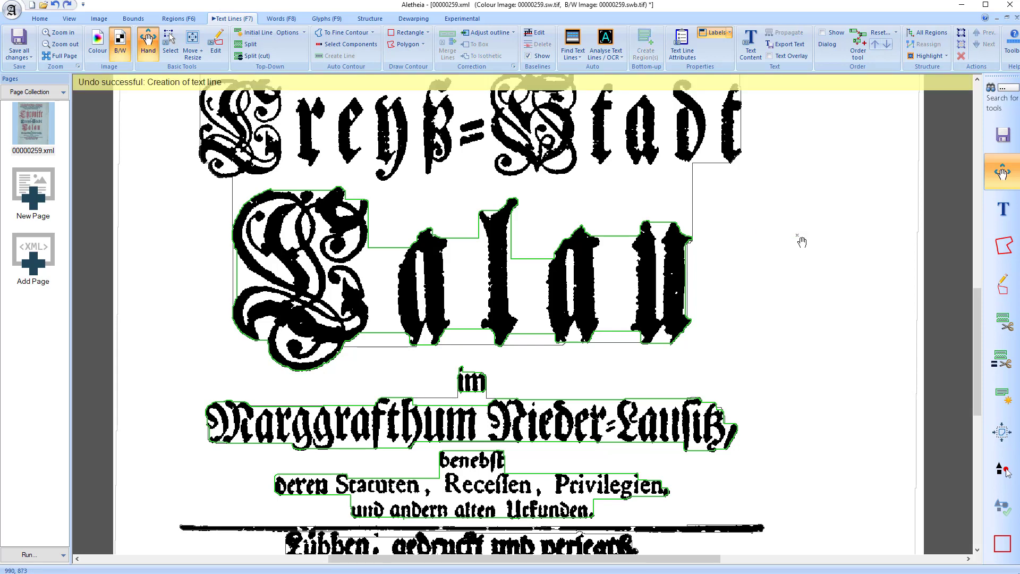
Draw two adjacent rectangular text lines, one around "Creyß" and one around "=Stadt"
{"action": "scroll", "coordinate": [747, 255], "scroll_direction": "up", "scroll_amount": 3}
{"action": "scroll", "coordinate": [749, 296], "scroll_direction": "up", "scroll_amount": 3}
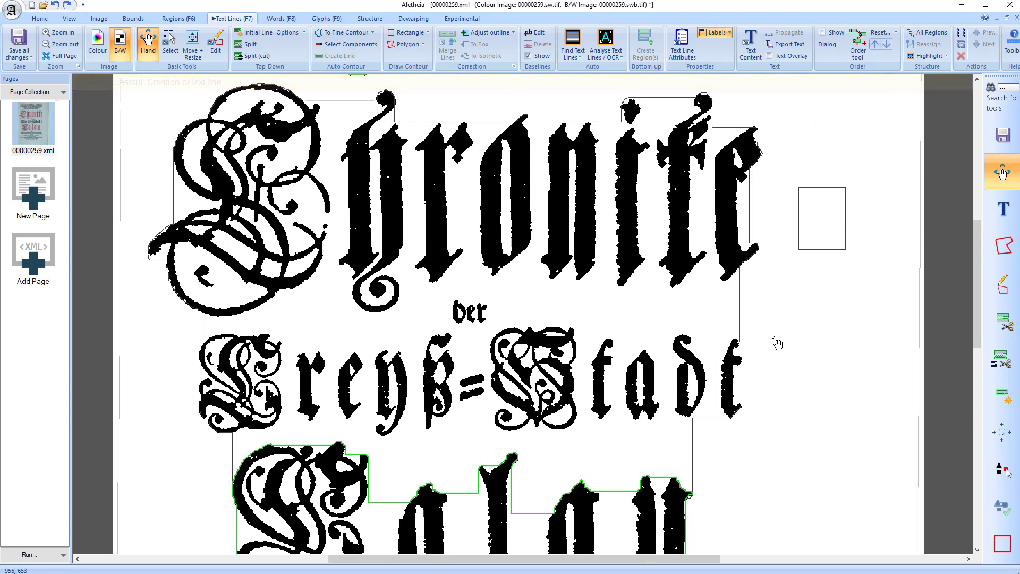
{"action": "key", "text": "F3"}
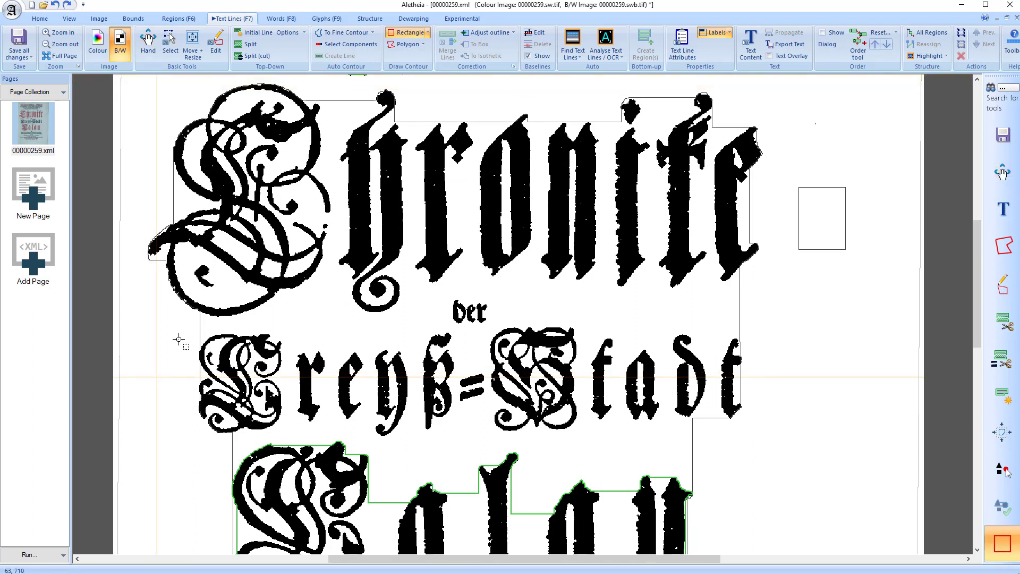
{"action": "mouse_move", "coordinate": [205, 332]}
{"action": "left_mouse_down"}
{"action": "mouse_move", "coordinate": [425, 400]}
{"action": "mouse_move", "coordinate": [453, 427]}
{"action": "left_mouse_up"}
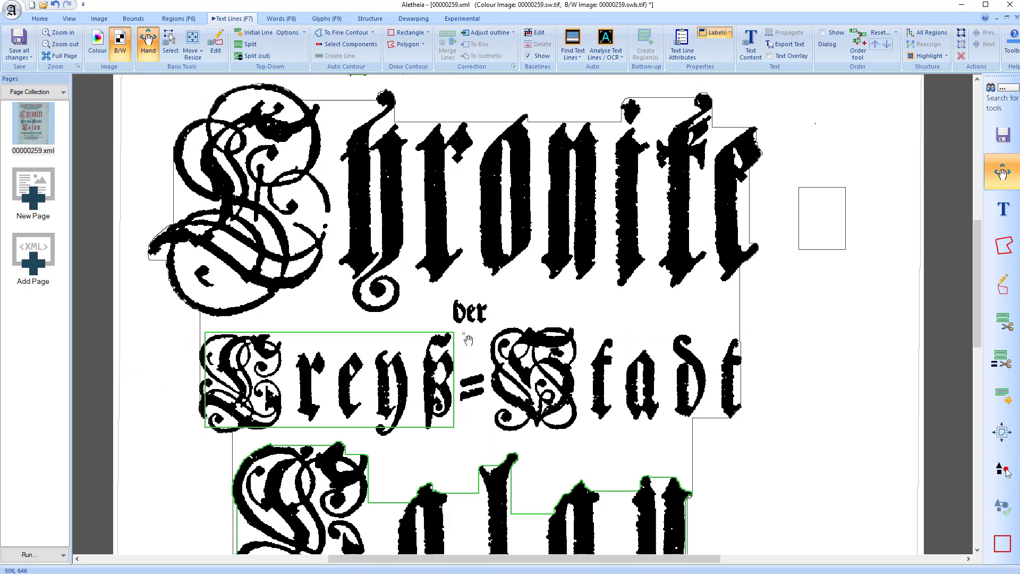
{"action": "key", "text": "F3"}
{"action": "left_click_drag", "start_coordinate": [456, 332], "coordinate": [742, 427]}
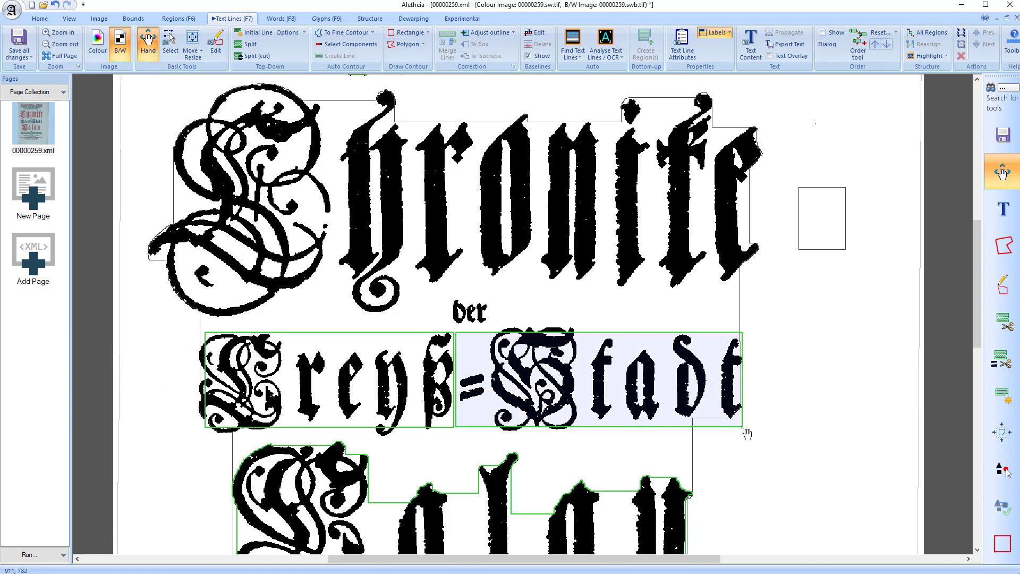
Merge the two rectangular halves of "Creyß=Stadt" into a single text line and clear the selection
{"action": "left_click", "coordinate": [428, 367]}
{"action": "left_click", "coordinate": [495, 366], "text": "ctrl"}
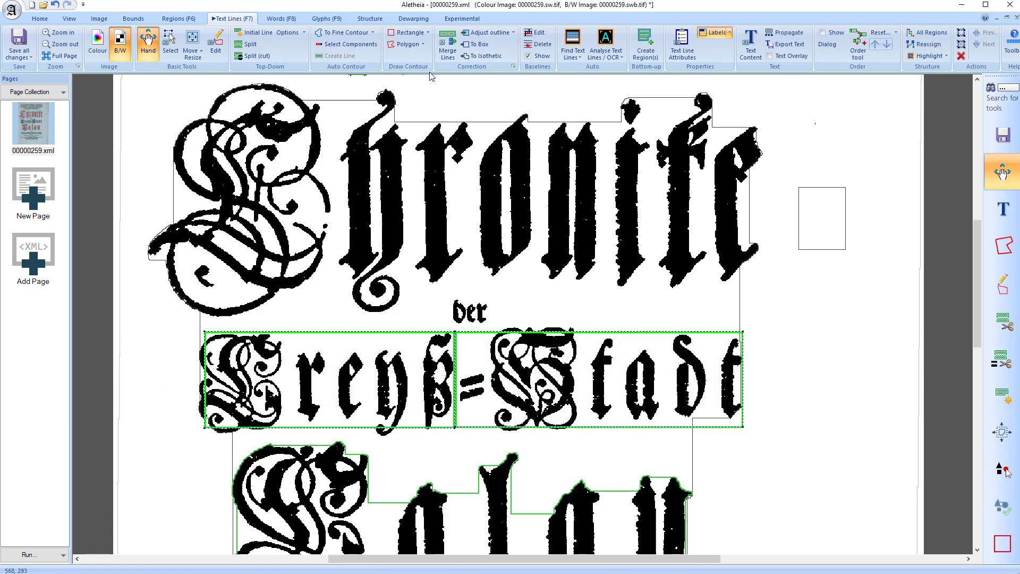
{"action": "left_click", "coordinate": [448, 41]}
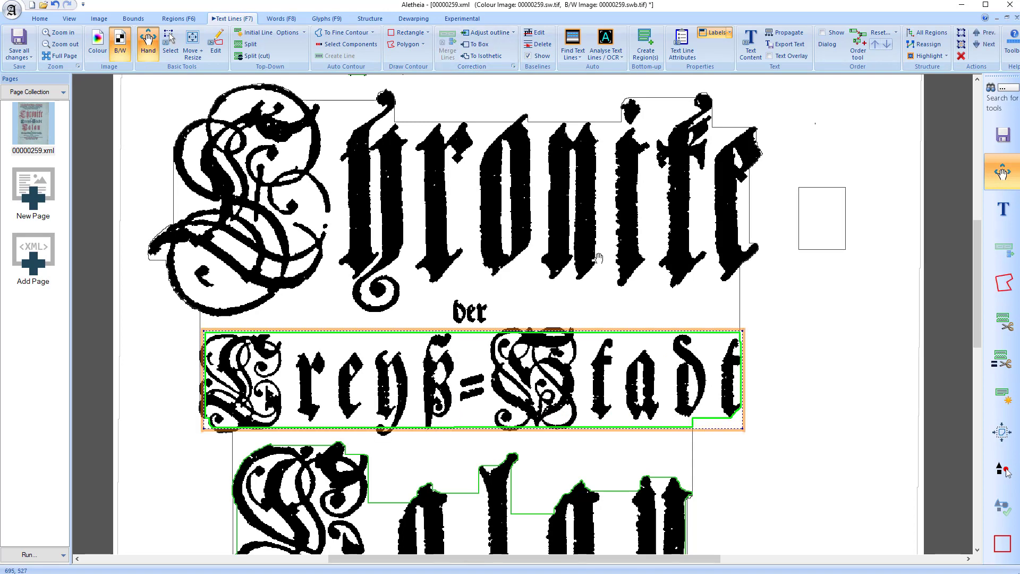
{"action": "left_click", "coordinate": [527, 287]}
Draw a rectangular text line around the large title word "Chronike"
{"action": "scroll", "coordinate": [576, 296], "scroll_direction": "up", "scroll_amount": 3}
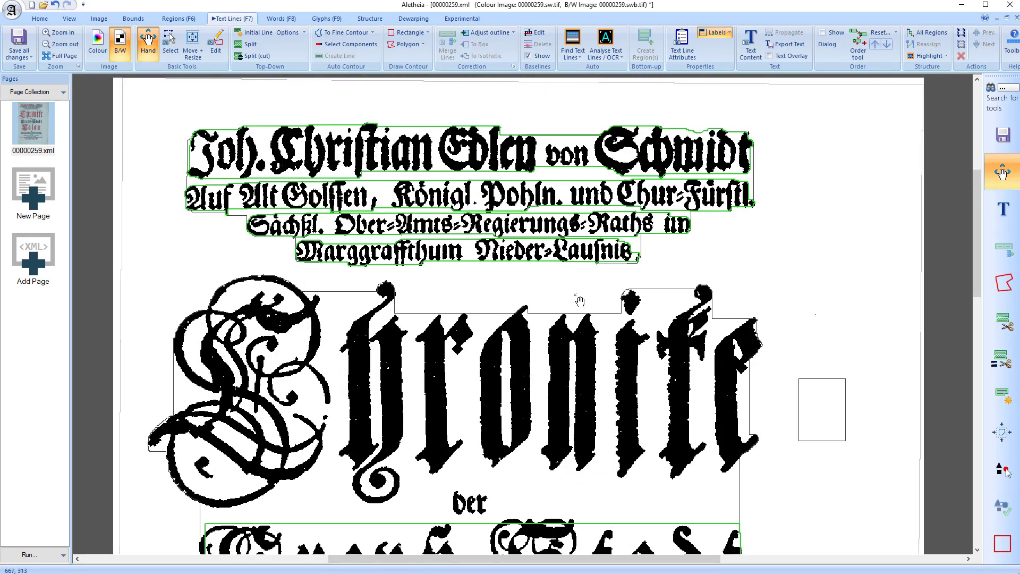
{"action": "scroll", "coordinate": [528, 199], "scroll_direction": "down", "scroll_amount": 4}
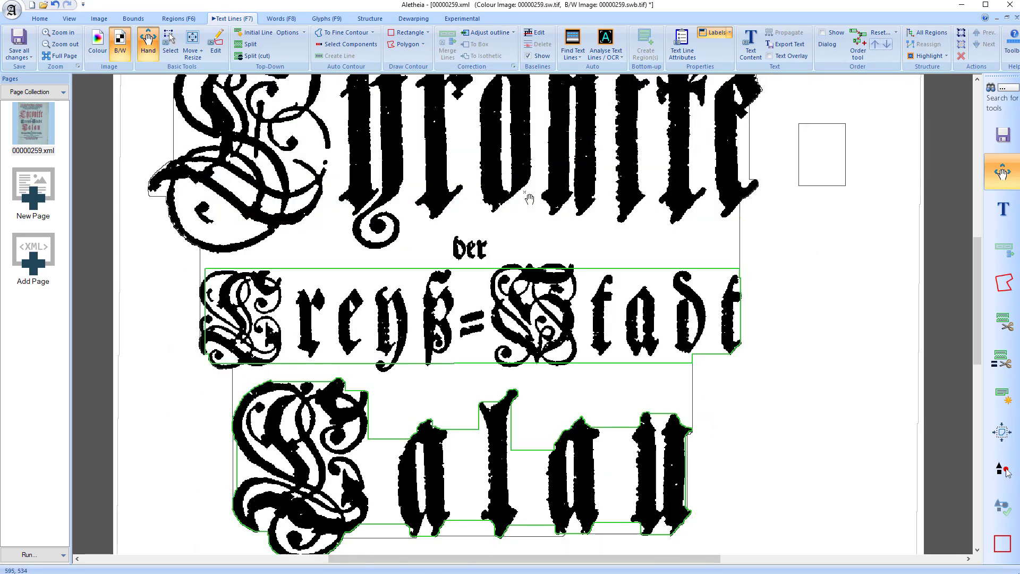
{"action": "scroll", "coordinate": [626, 273], "scroll_direction": "down", "scroll_amount": 5}
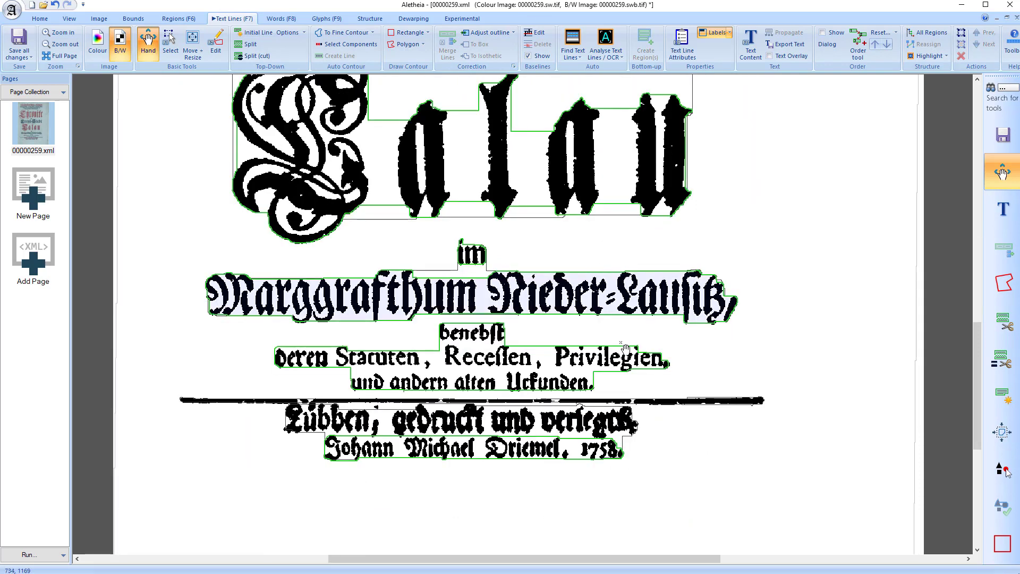
{"action": "scroll", "coordinate": [669, 292], "scroll_direction": "up", "scroll_amount": 8}
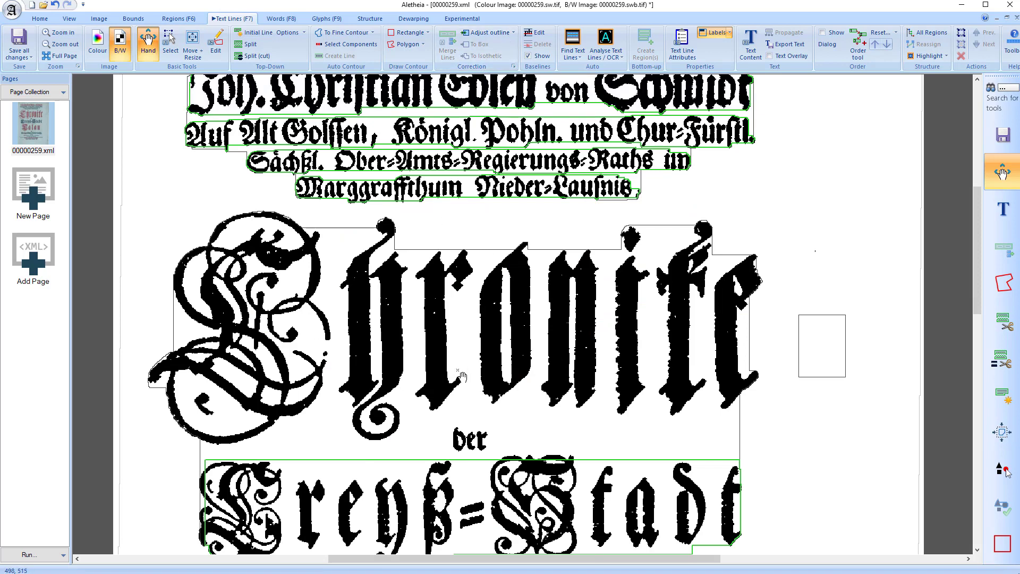
{"action": "key", "text": "r"}
{"action": "left_click_drag", "start_coordinate": [162, 220], "coordinate": [771, 433]}
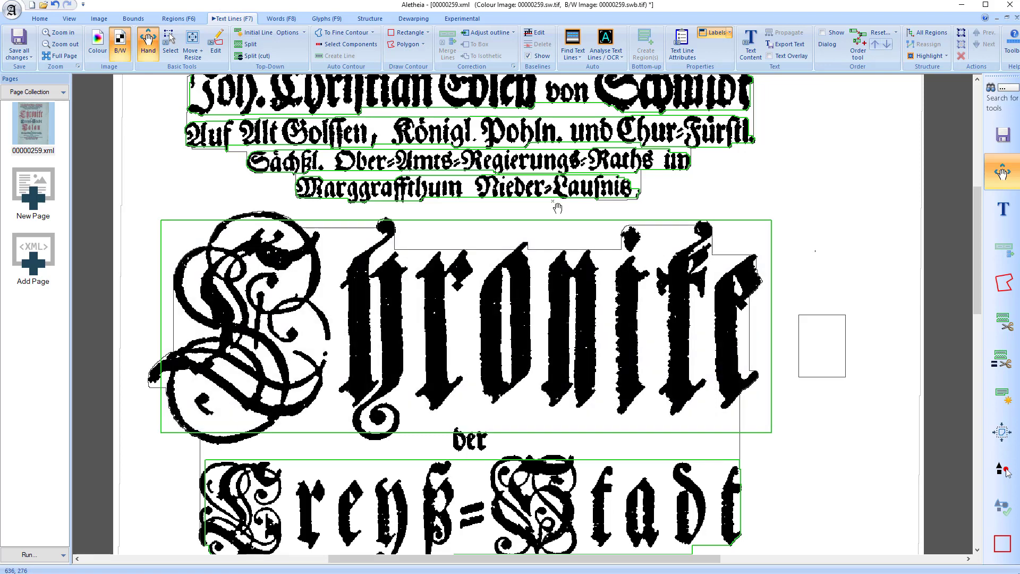
Adjust the outline of the "Chronike" text line so that it fits within its parent region's boundary
{"action": "left_click", "coordinate": [600, 277]}
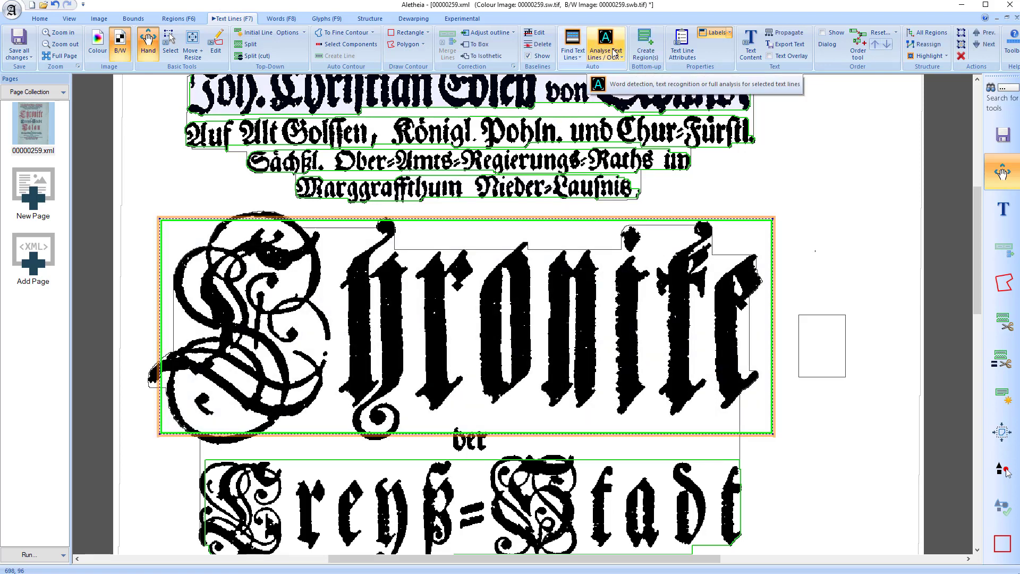
{"action": "left_click", "coordinate": [614, 54]}
{"action": "left_click", "coordinate": [512, 103]}
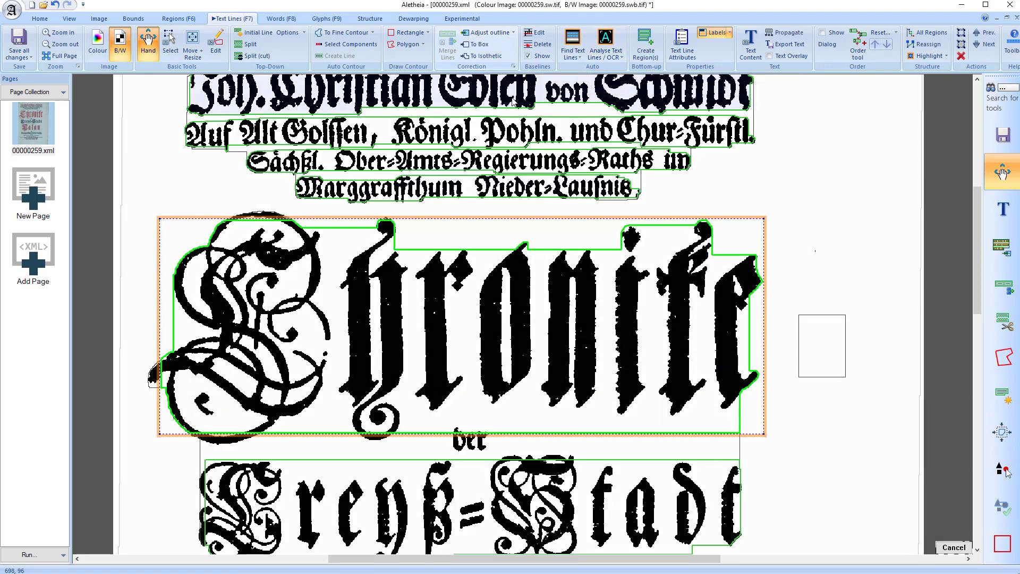
{"action": "left_click", "coordinate": [197, 222]}
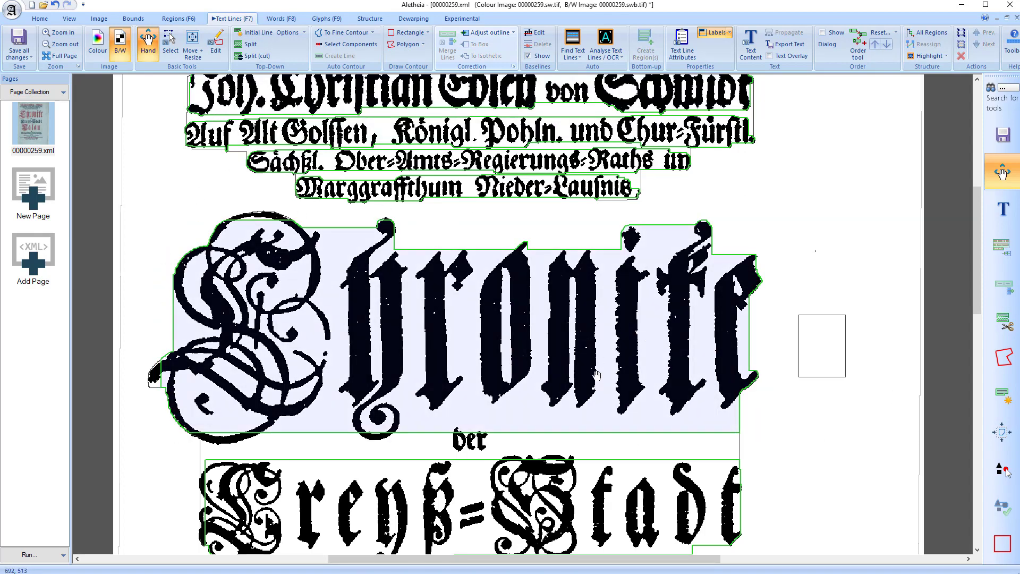
Convert the outline of the "Chronike" text line to a bounding box and clear the selection
{"action": "left_click", "coordinate": [578, 328]}
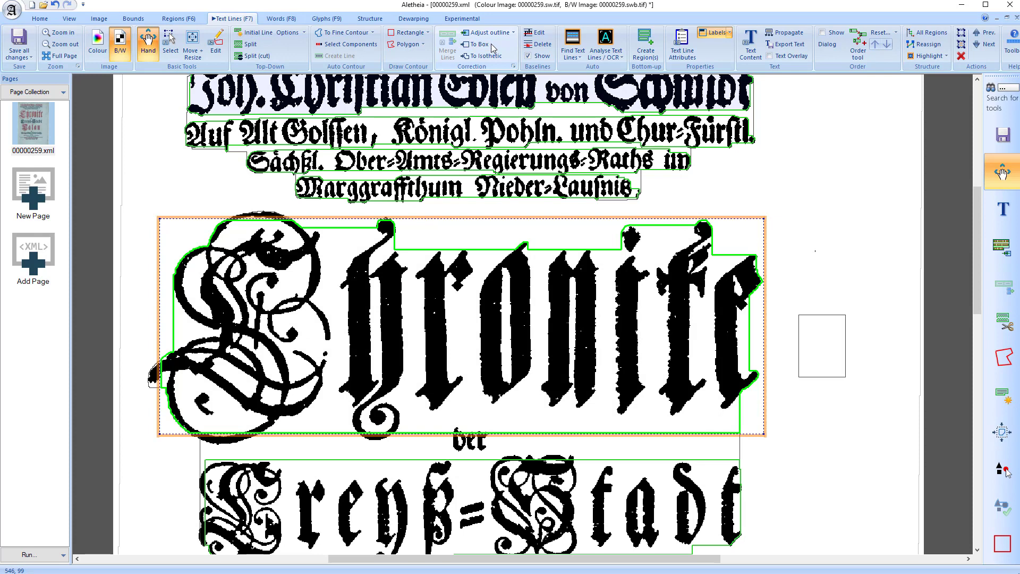
{"action": "left_click", "coordinate": [481, 45]}
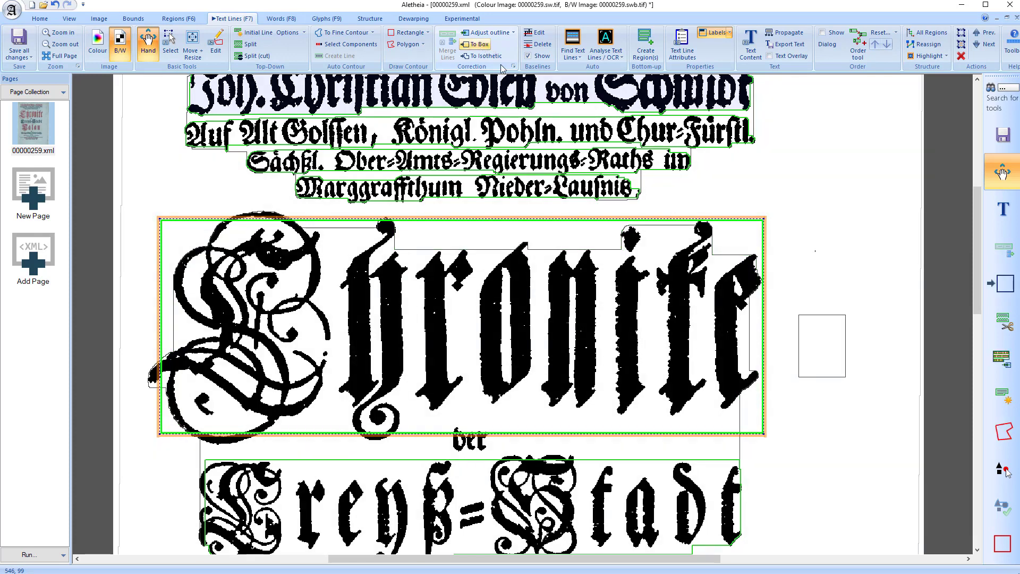
{"action": "left_click", "coordinate": [781, 194]}
{"action": "scroll", "coordinate": [654, 138], "scroll_direction": "up", "scroll_amount": 1}
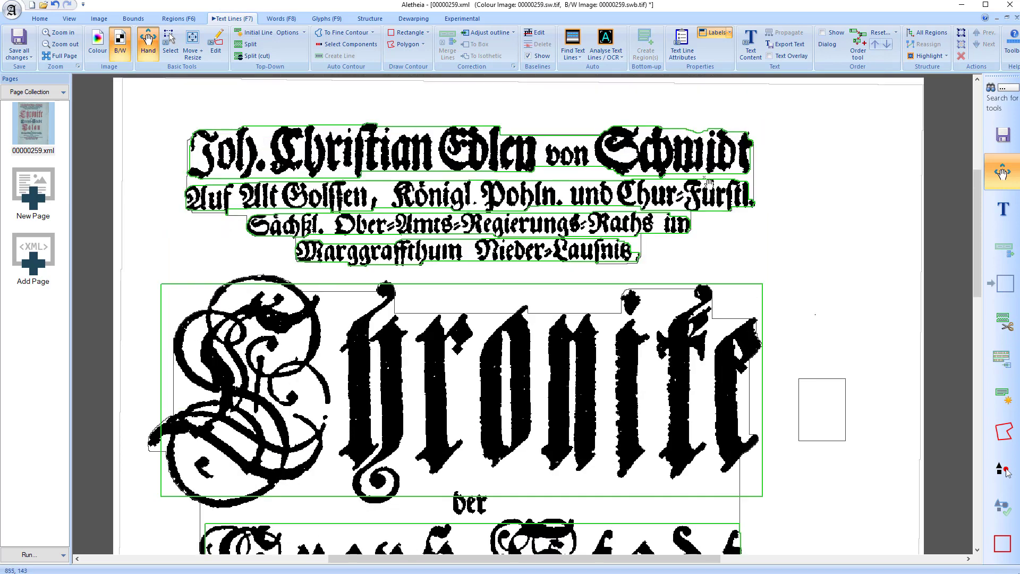
Draw a baseline beneath the topmost text line of the page, placing points along the bottoms of its letters
{"action": "scroll", "coordinate": [572, 102], "scroll_direction": "up", "scroll_amount": 2}
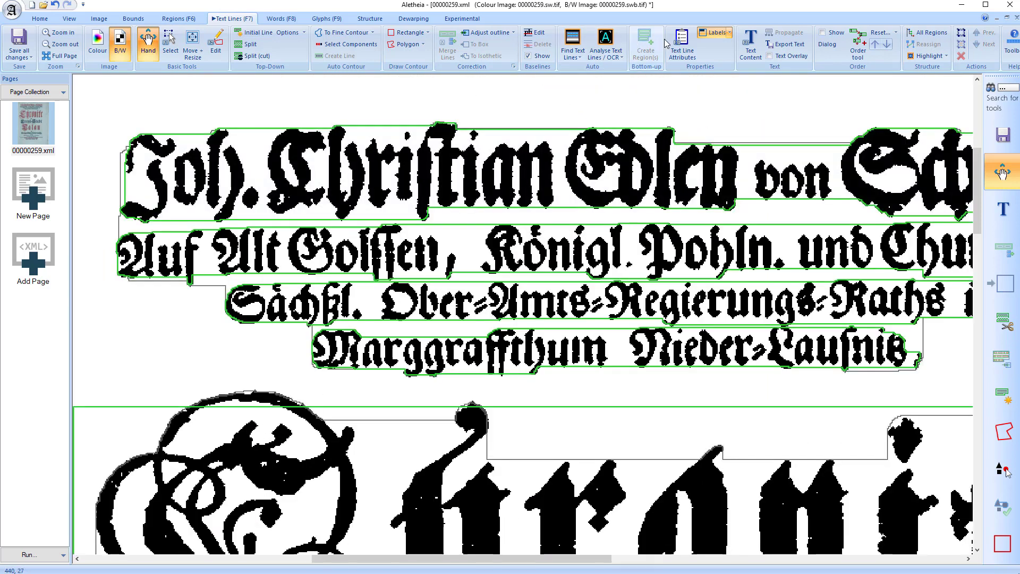
{"action": "left_click", "coordinate": [535, 34]}
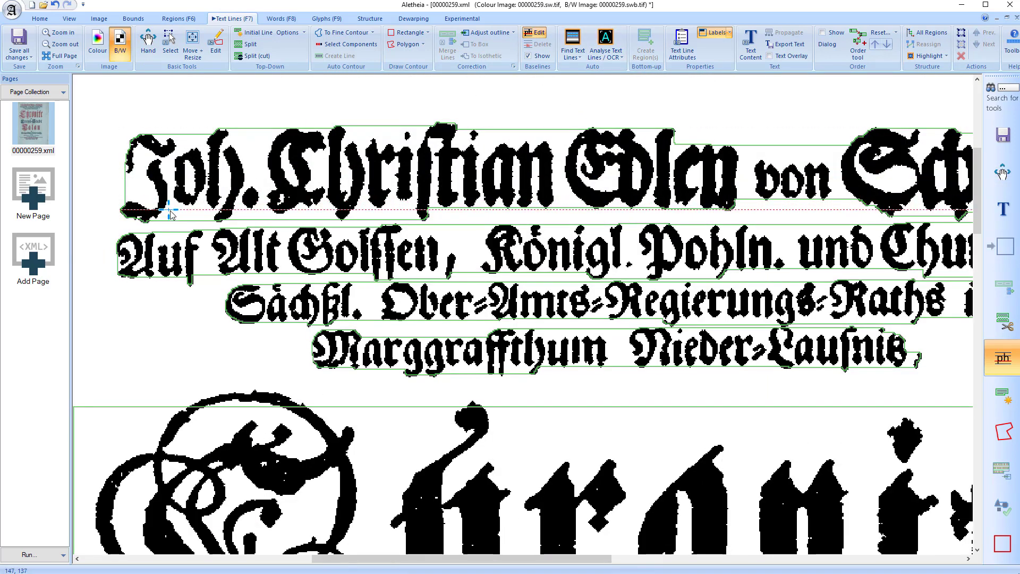
{"action": "left_click", "coordinate": [186, 206]}
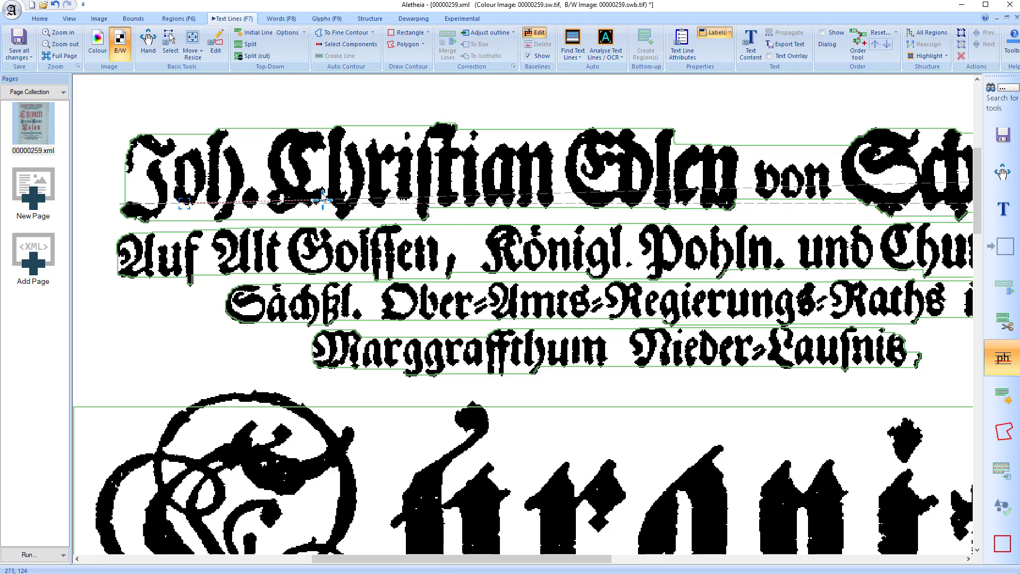
{"action": "left_click", "coordinate": [547, 206]}
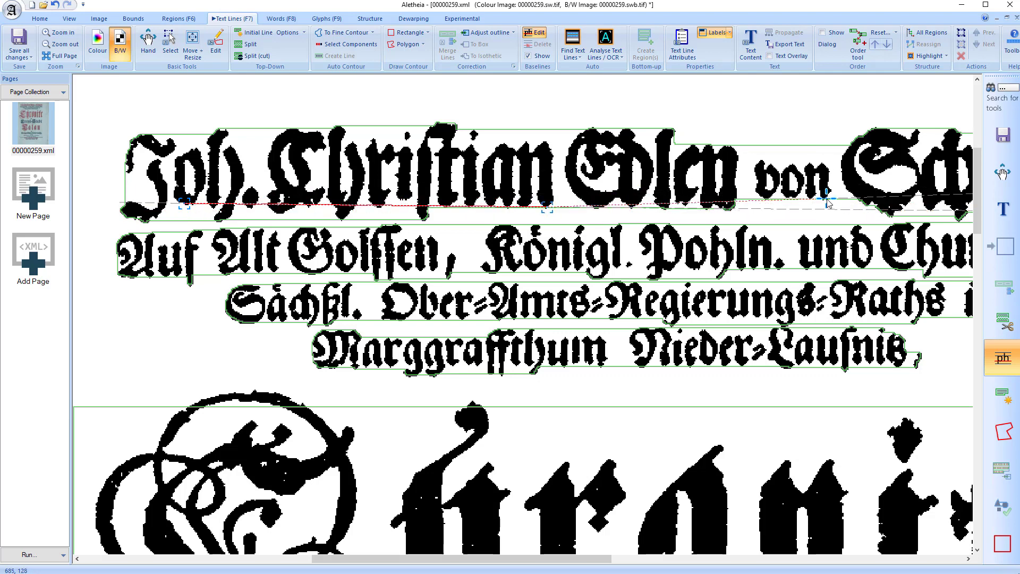
{"action": "double_click", "coordinate": [826, 198]}
Refine the topmost line's baseline with an extra point beneath its last word and a slight shift of the point below its second word
{"action": "left_click_drag", "start_coordinate": [604, 559], "coordinate": [713, 559]}
{"action": "left_click", "coordinate": [600, 208]}
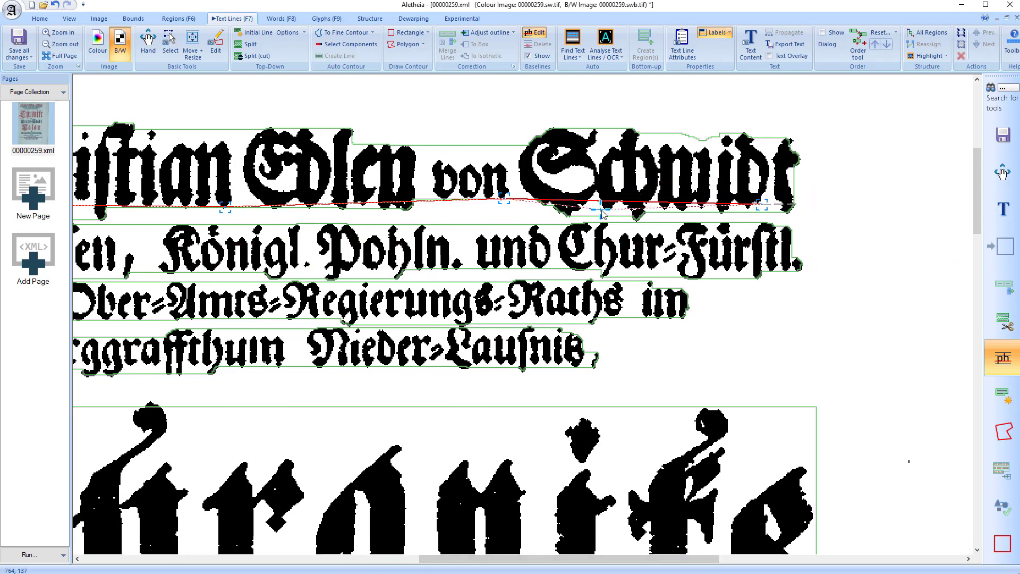
{"action": "double_click", "coordinate": [762, 205]}
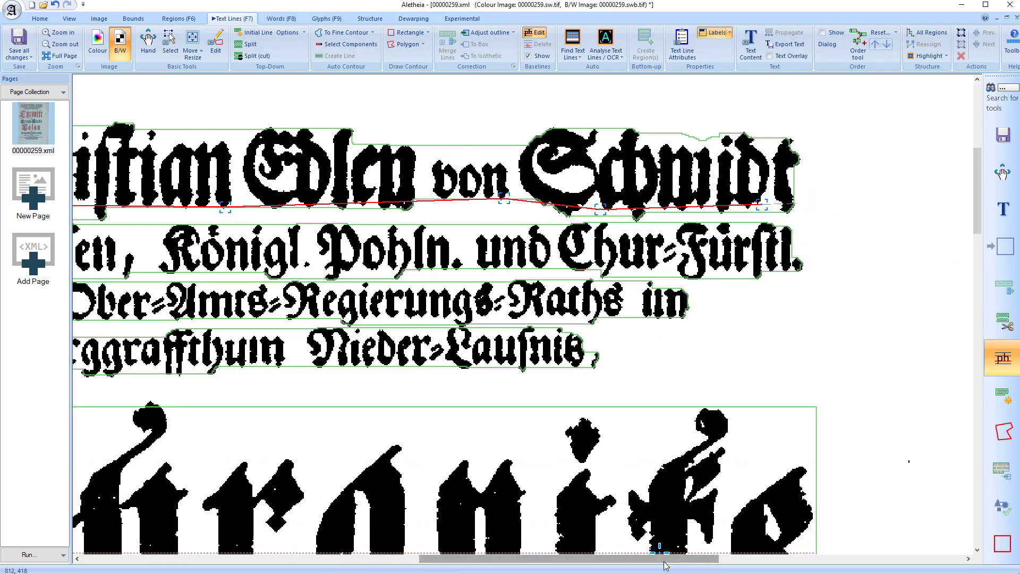
{"action": "left_click_drag", "start_coordinate": [658, 559], "coordinate": [500, 559]}
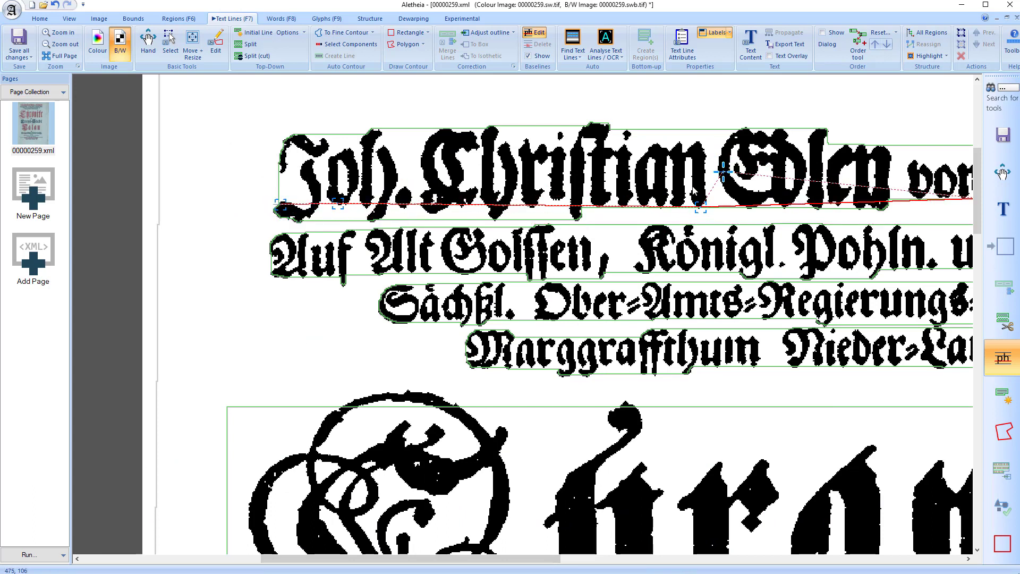
{"action": "left_click_drag", "start_coordinate": [700, 208], "coordinate": [701, 206]}
{"action": "key", "text": "Escape"}
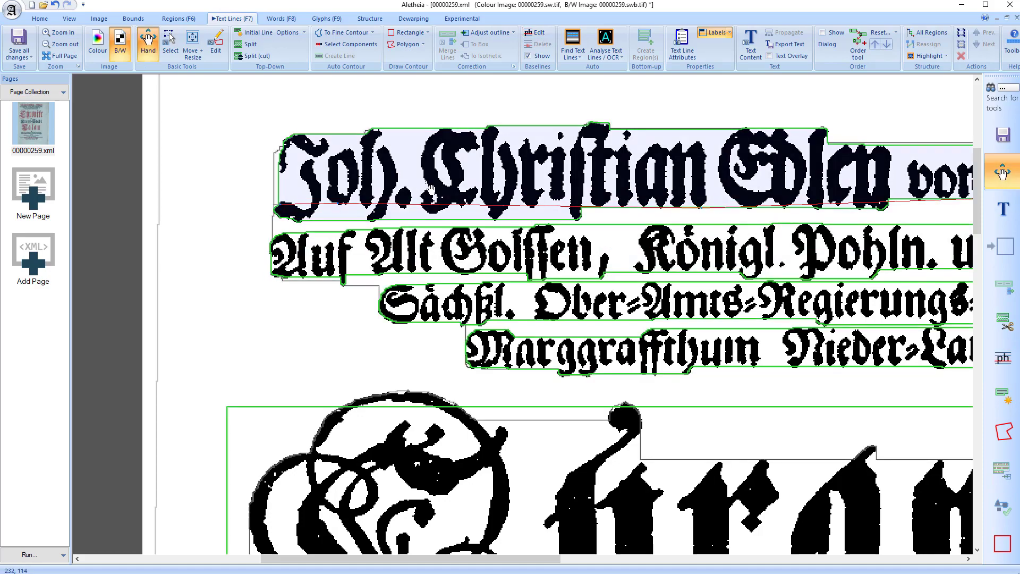
Check the finished baseline up to the end of the topmost text line and turn off the display of baselines
{"action": "scroll", "coordinate": [438, 186], "scroll_direction": "up", "scroll_amount": 2}
{"action": "left_click", "coordinate": [611, 561]}
{"action": "left_click_drag", "start_coordinate": [612, 559], "coordinate": [674, 560]}
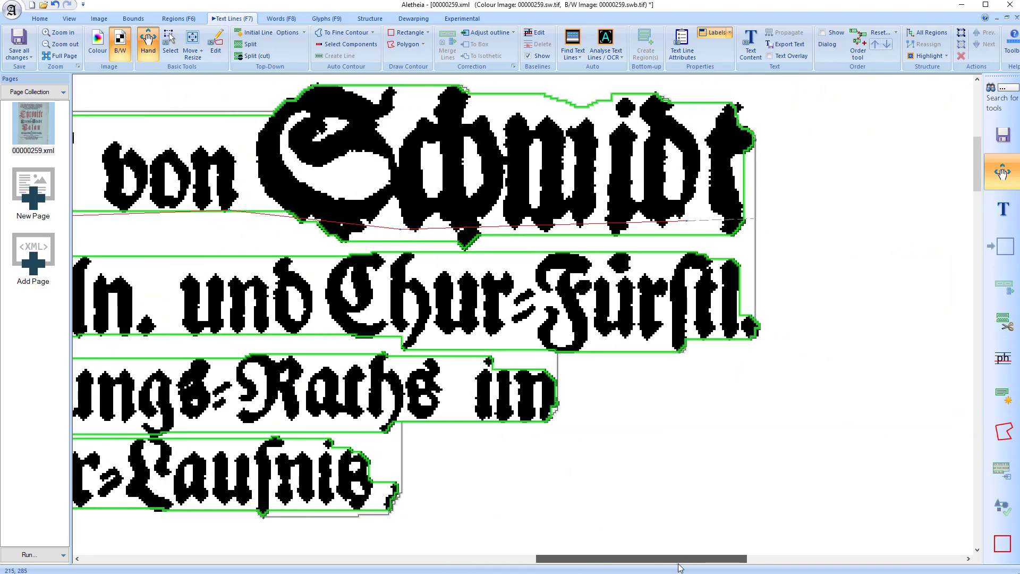
{"action": "scroll", "coordinate": [450, 227], "scroll_direction": "down", "scroll_amount": 3}
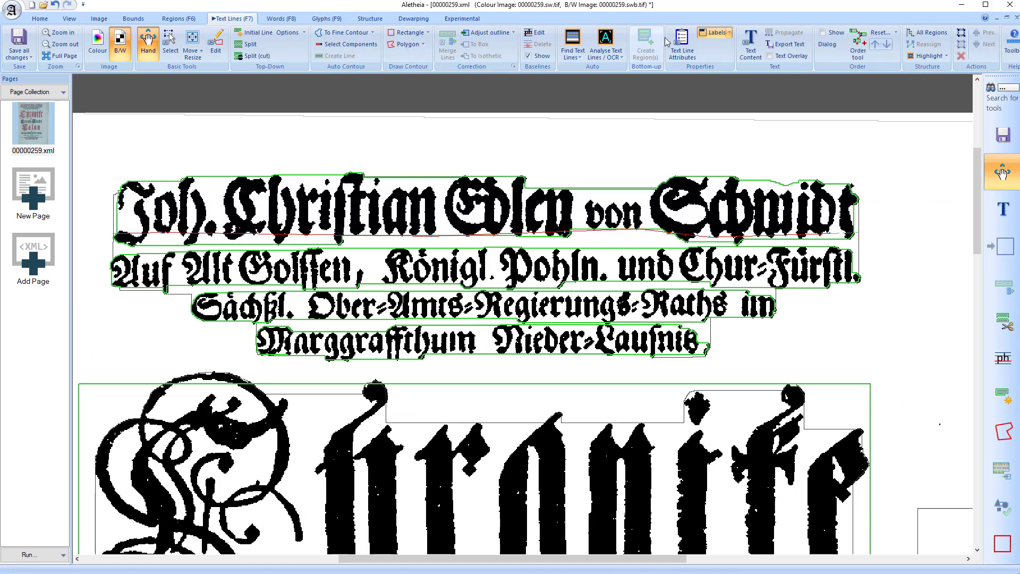
{"action": "left_click", "coordinate": [528, 55]}
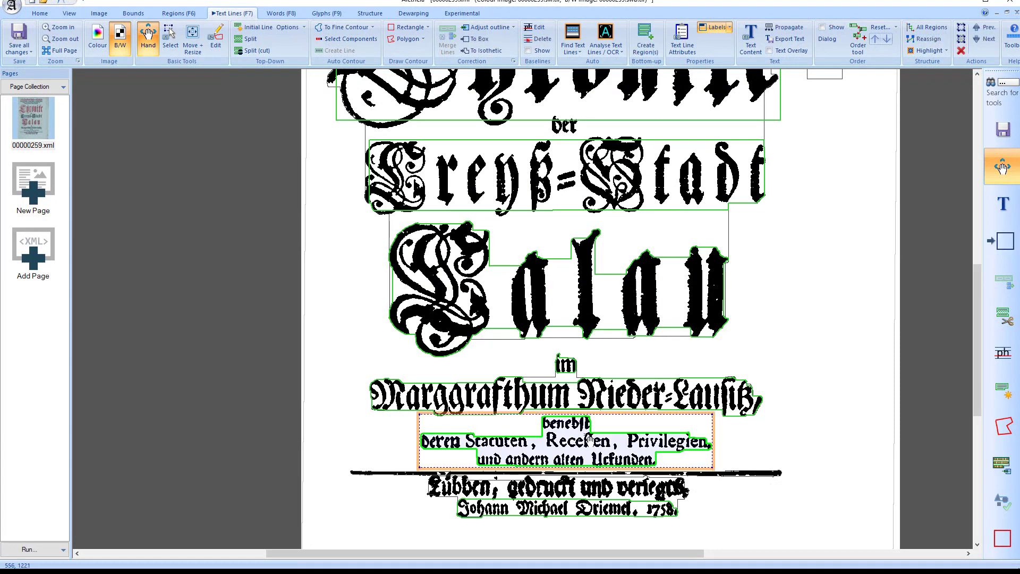
Create a text line for "benebst" by drawing a two-point baseline beneath the word
{"action": "scroll", "coordinate": [603, 436], "scroll_direction": "up", "scroll_amount": 3}
{"action": "scroll", "coordinate": [613, 362], "scroll_direction": "up", "scroll_amount": 1}
{"action": "left_click_drag", "start_coordinate": [635, 389], "coordinate": [669, 302]}
{"action": "scroll", "coordinate": [661, 315], "scroll_direction": "down", "scroll_amount": 1}
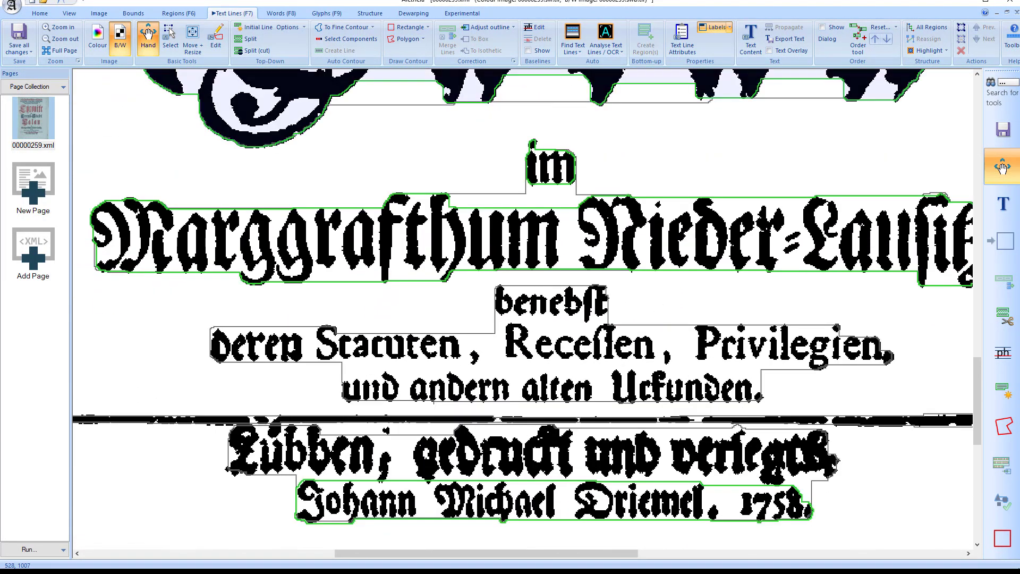
{"action": "left_click", "coordinate": [535, 28]}
{"action": "left_click", "coordinate": [498, 316]}
{"action": "left_click", "coordinate": [604, 315]}
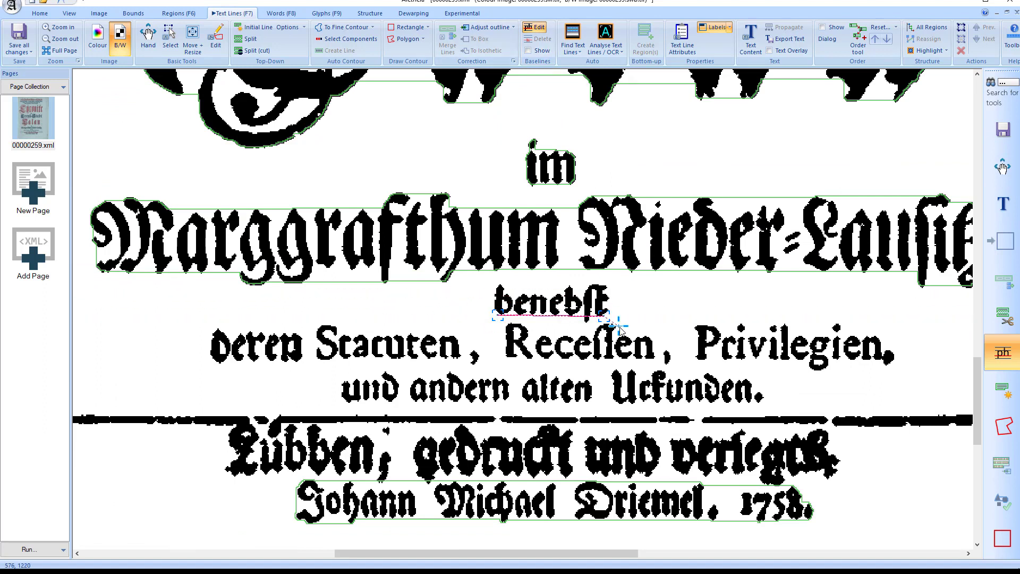
{"action": "right_click", "coordinate": [628, 317]}
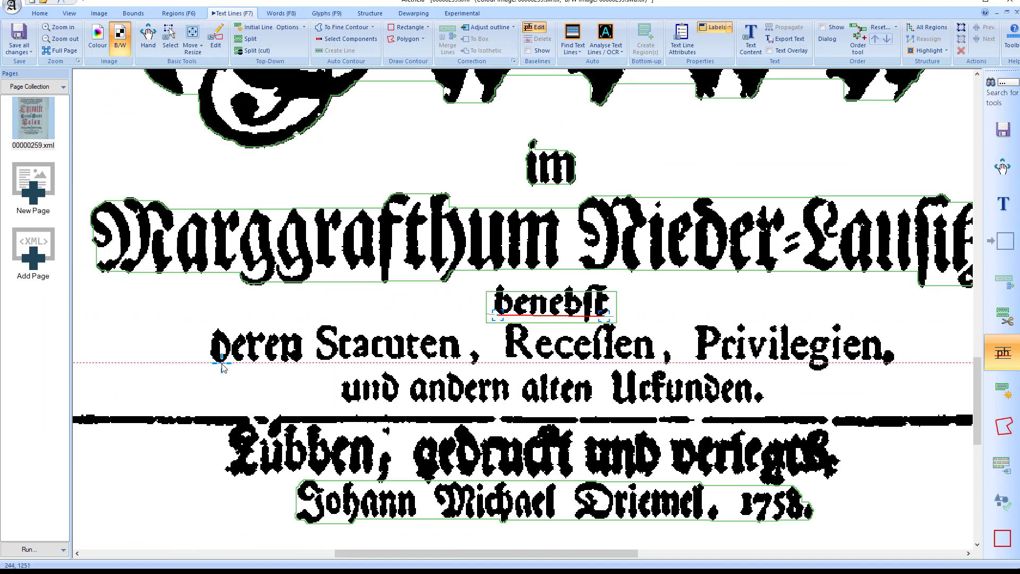
Create a text line for "deren Statuten, Recessen, Privilegien," by drawing a baseline beneath it with an intermediate point under "Statuten"
{"action": "left_click", "coordinate": [220, 363]}
{"action": "left_click", "coordinate": [878, 358]}
{"action": "left_click", "coordinate": [389, 358]}
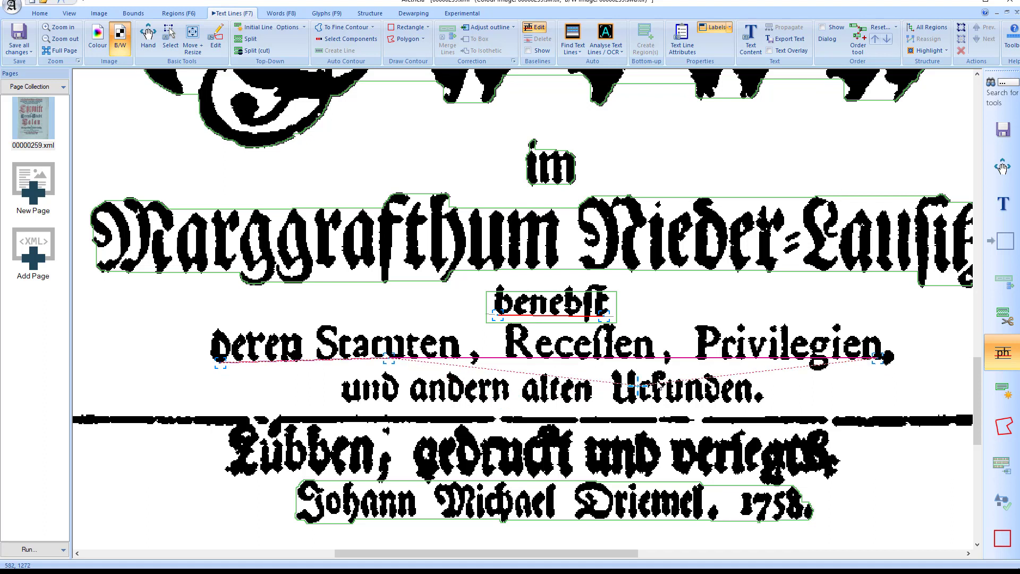
{"action": "right_click", "coordinate": [740, 393]}
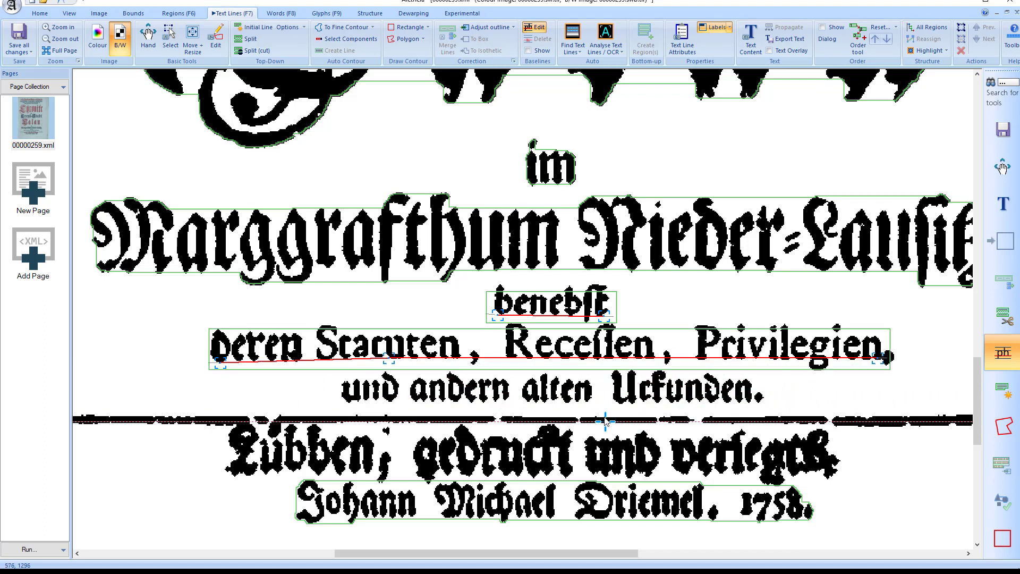
Create a text line for "und andern alten Urkunden." with a three-point baseline and leave baseline editing
{"action": "left_click", "coordinate": [351, 404]}
{"action": "left_click", "coordinate": [560, 403]}
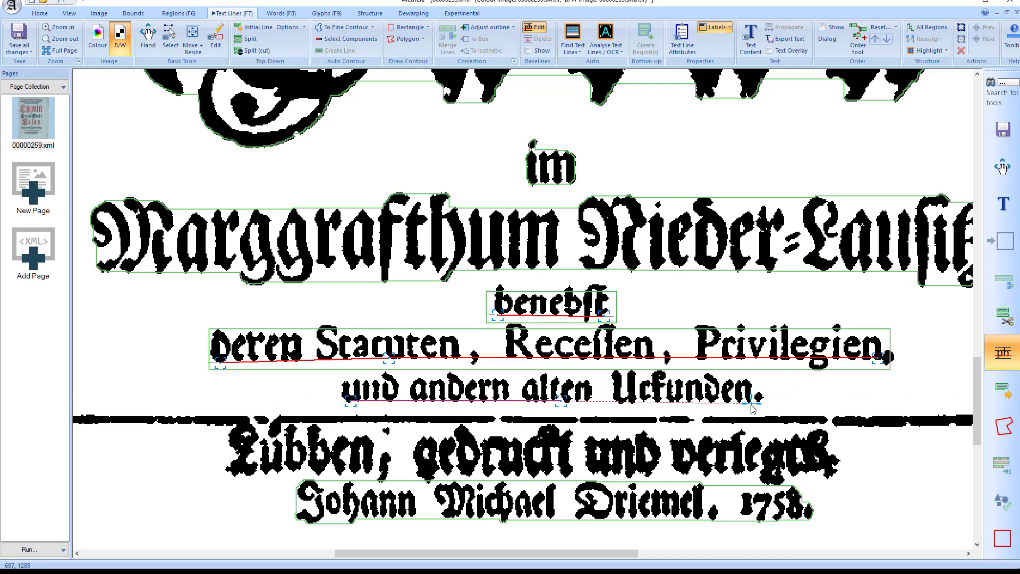
{"action": "left_click", "coordinate": [750, 404]}
{"action": "right_click", "coordinate": [814, 408]}
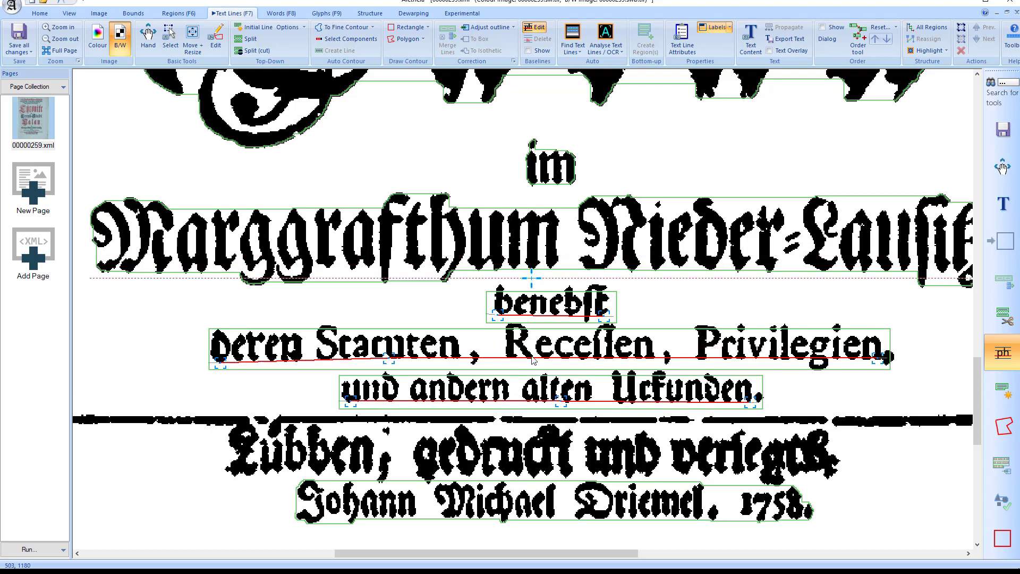
{"action": "key", "text": "Escape"}
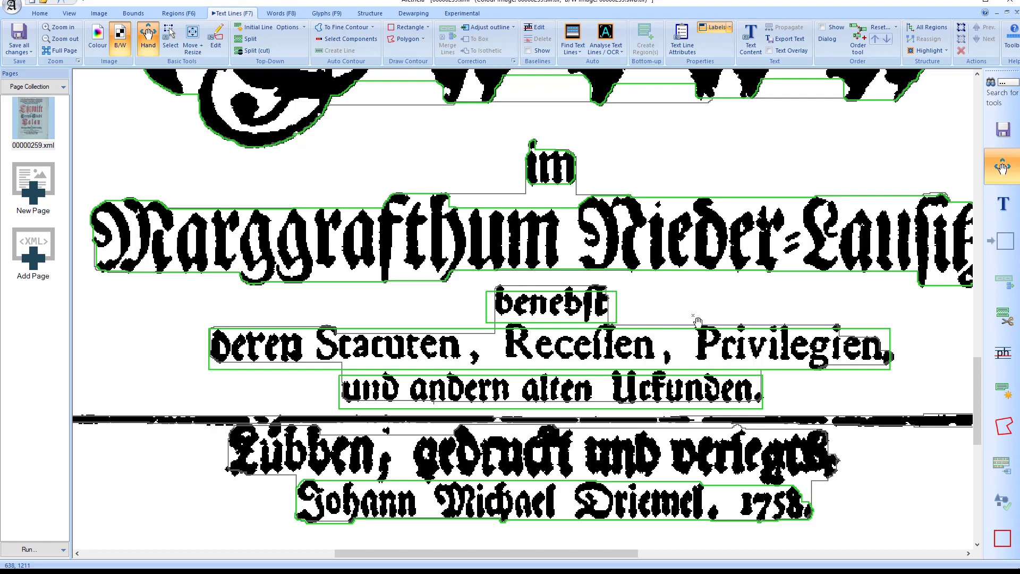
Detect the text lines of the region starting with "benebst" by segmentation only, step through the resulting lines and clear the selection
{"action": "left_click", "coordinate": [580, 51]}
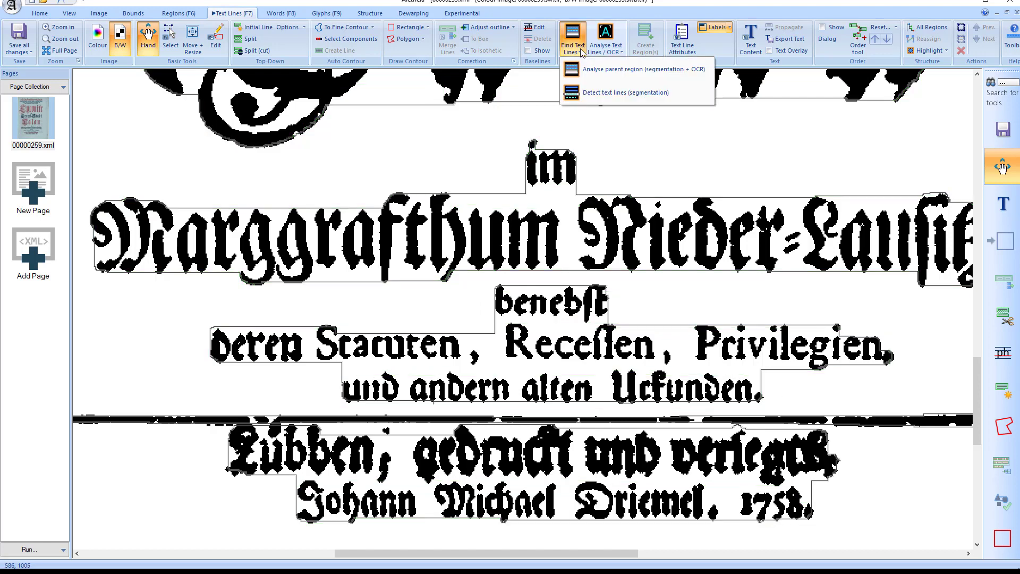
{"action": "left_click", "coordinate": [608, 90]}
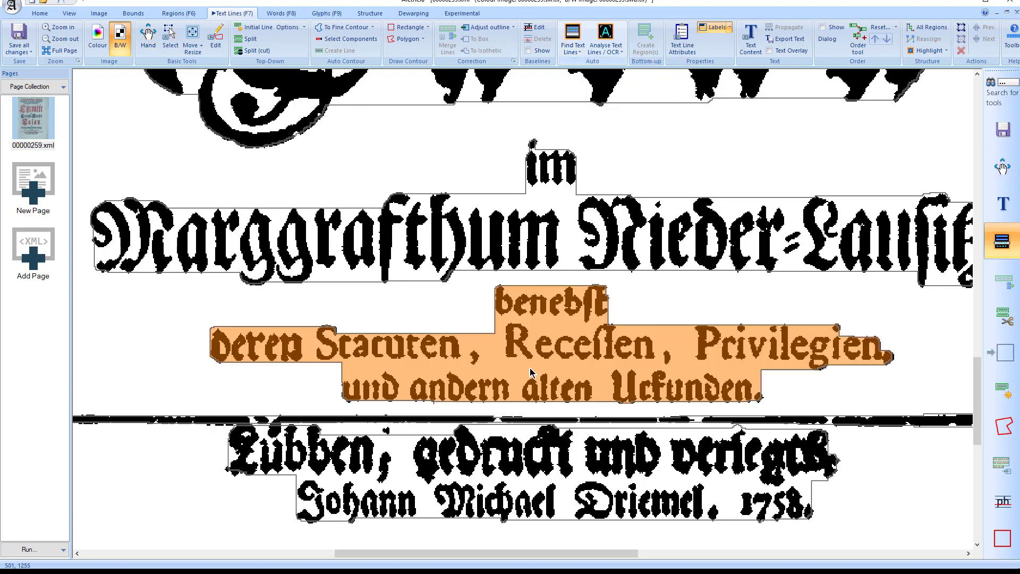
{"action": "left_click", "coordinate": [527, 370]}
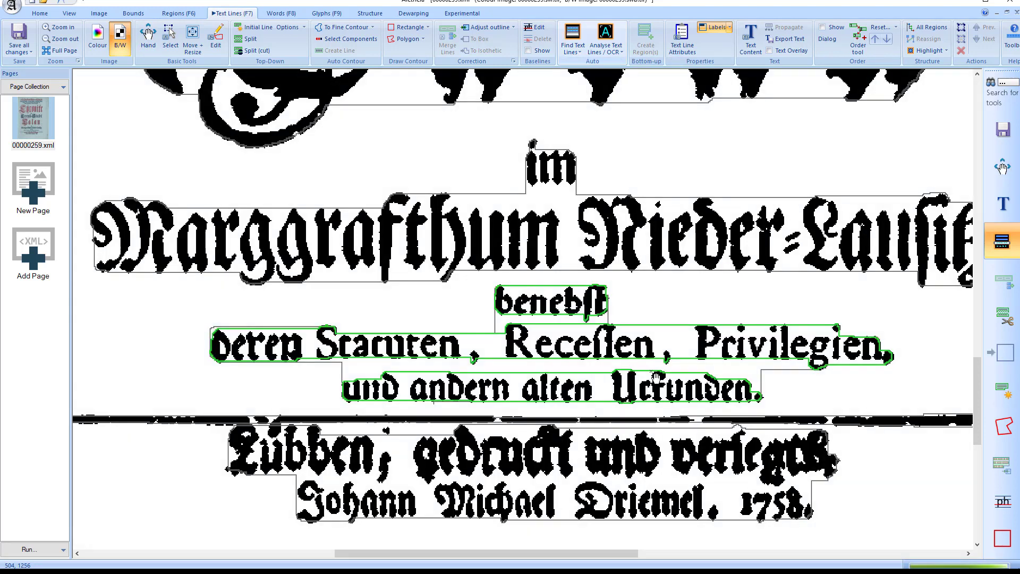
{"action": "key", "text": "Tab"}
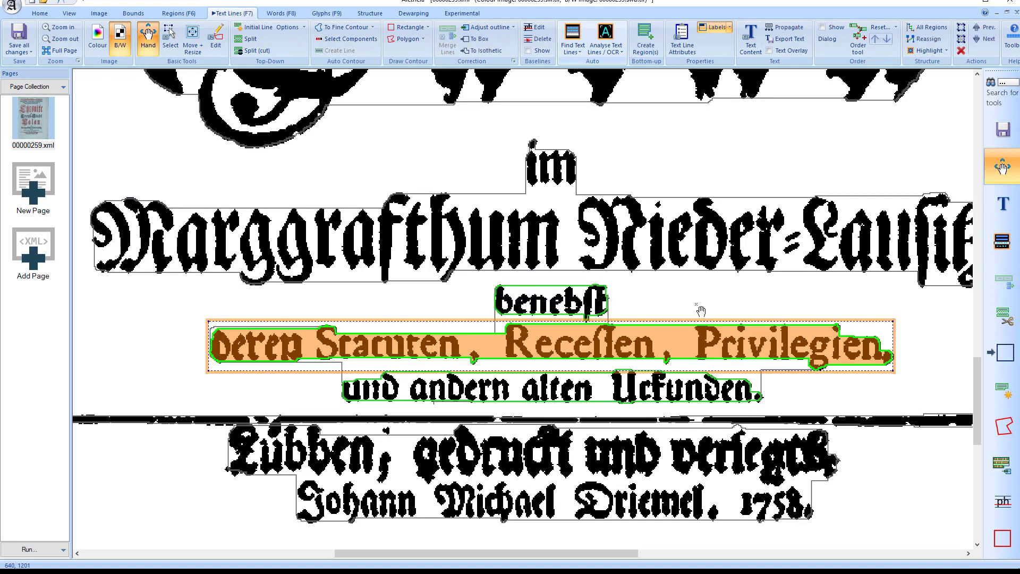
{"action": "key", "text": "Tab"}
{"action": "key", "text": "Tab"}
{"action": "key", "text": "shift+Tab"}
{"action": "key", "text": "Escape"}
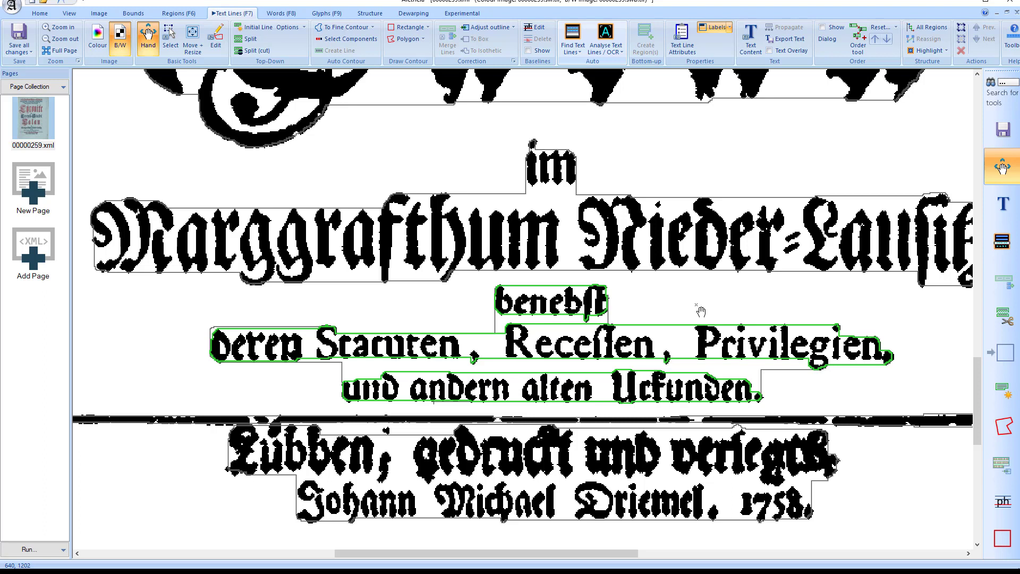
View the text-only OCR settings for the "deren Statuten, Recessen, Privilegien," text line, close them without running and clear the selection
{"action": "left_click", "coordinate": [571, 51]}
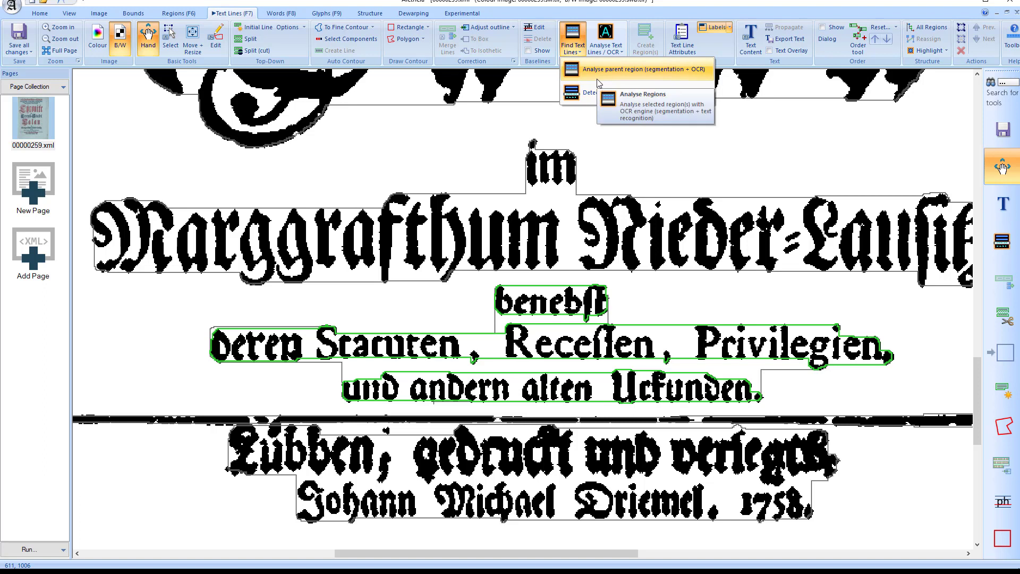
{"action": "left_click", "coordinate": [663, 301]}
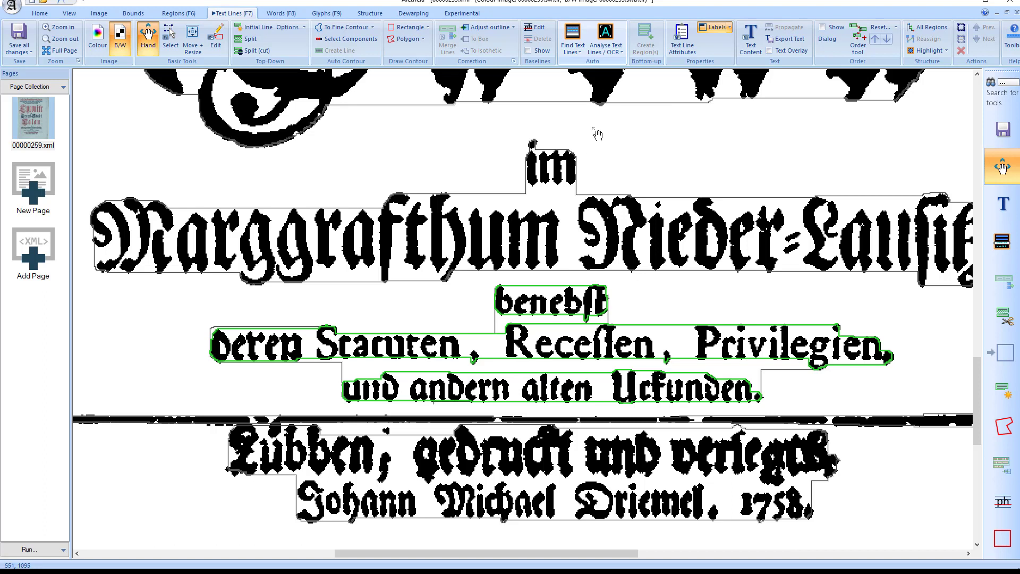
{"action": "left_click", "coordinate": [567, 331]}
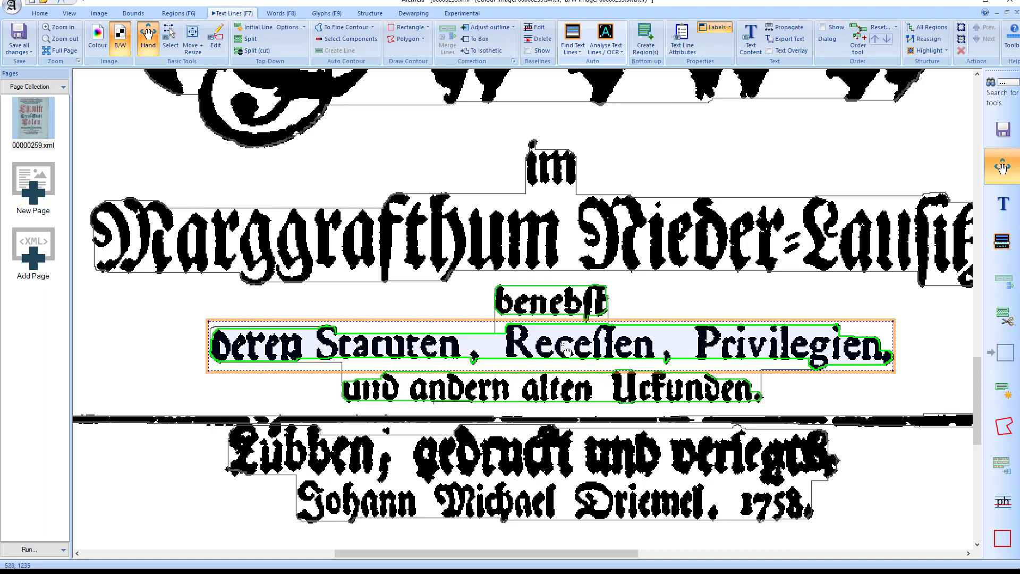
{"action": "left_click", "coordinate": [620, 52]}
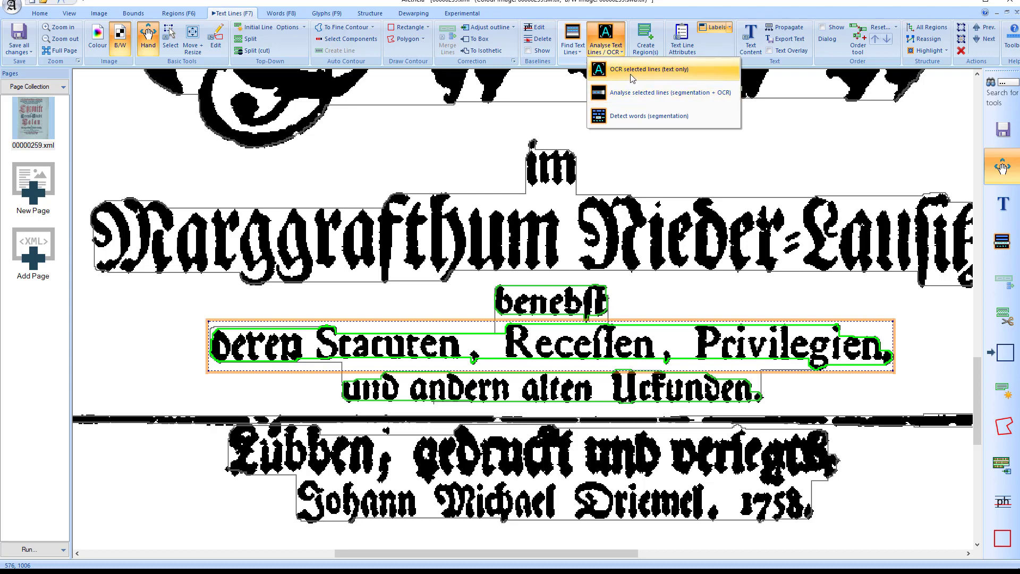
{"action": "left_click", "coordinate": [628, 74]}
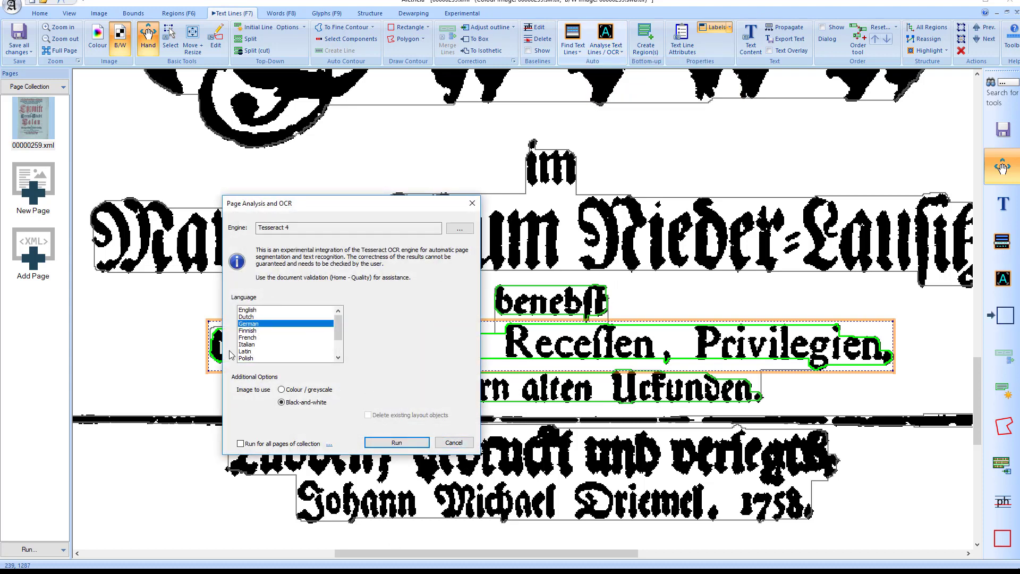
{"action": "left_click", "coordinate": [453, 441]}
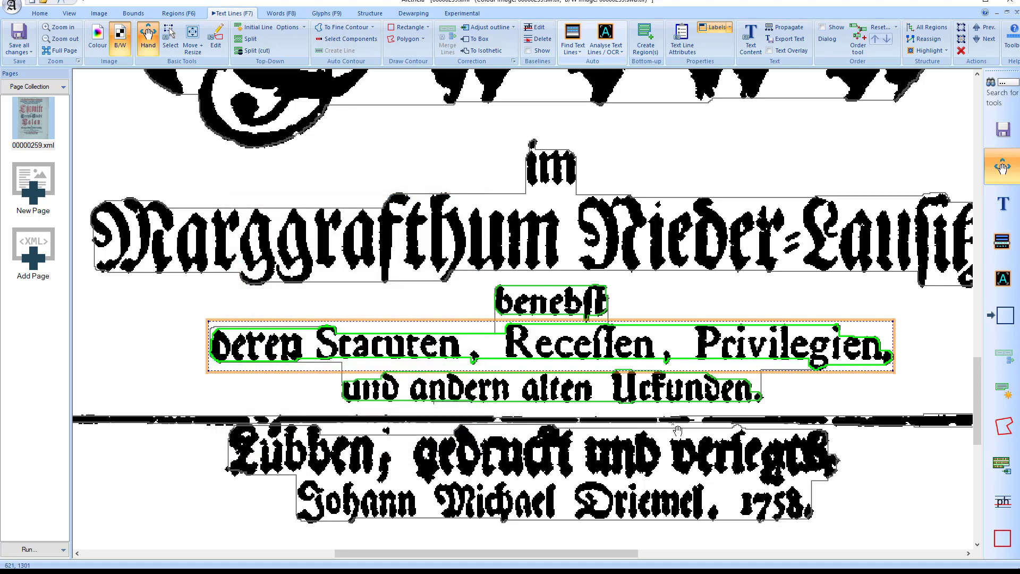
{"action": "left_click", "coordinate": [703, 297]}
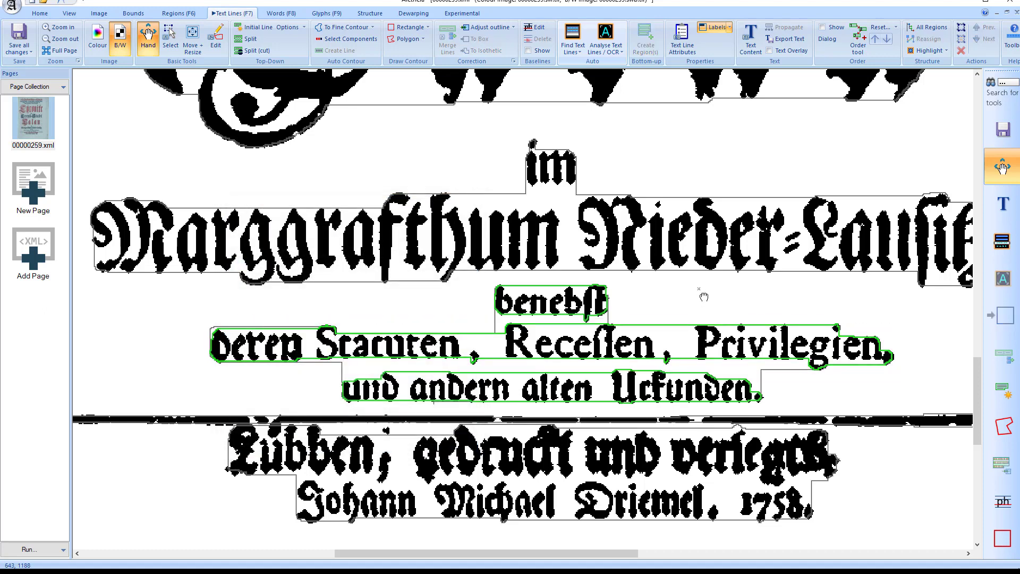
Delete the heading region around the three lines starting with "benebst" but keep its text lines, and return to text line editing
{"action": "key", "text": "F6"}
{"action": "left_click", "coordinate": [684, 296]}
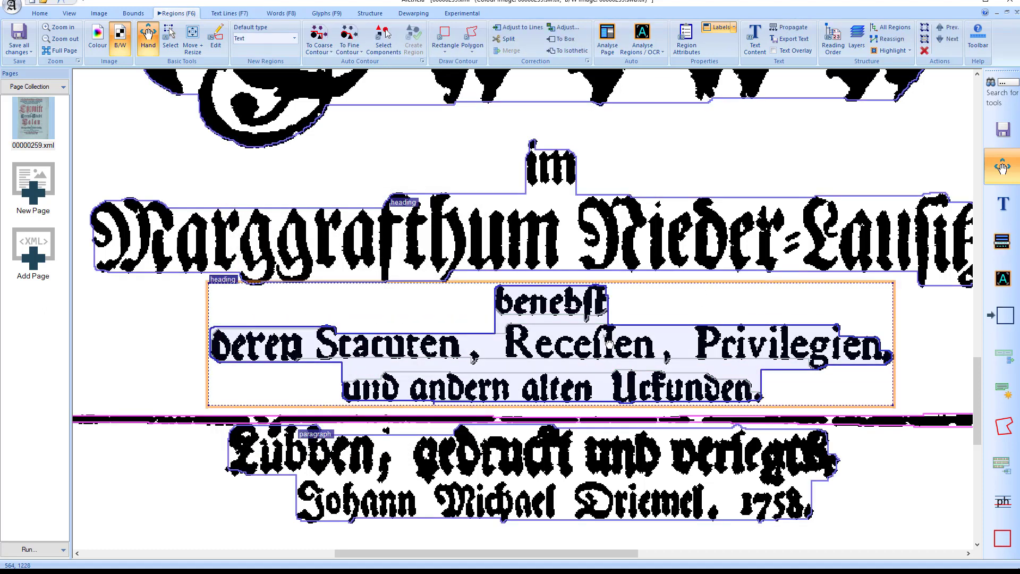
{"action": "key", "text": "Delete"}
{"action": "left_click", "coordinate": [474, 311]}
{"action": "key", "text": "F7"}
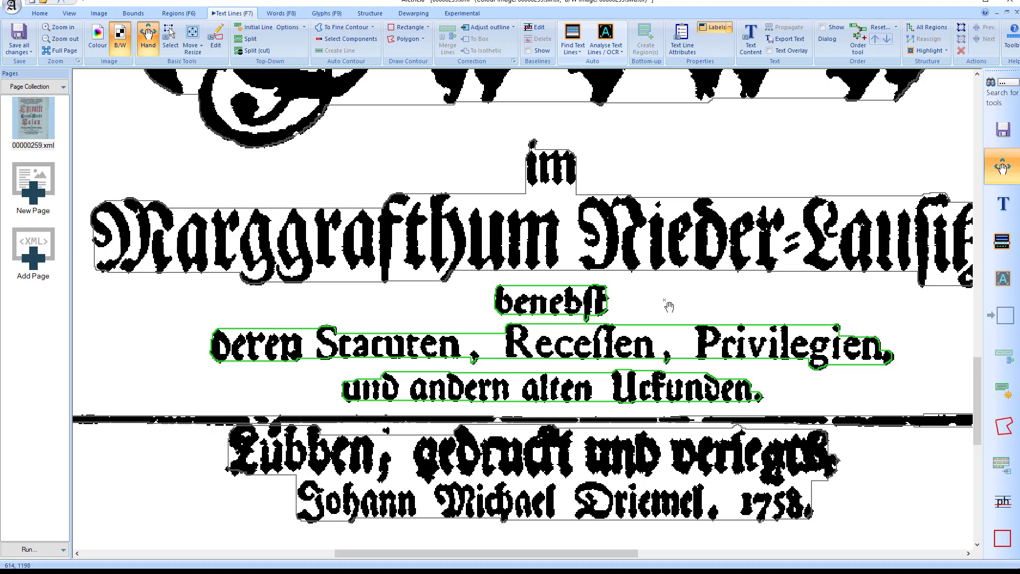
Try one common parent region for the three text lines starting with "benebst", view it among the regions and undo it
{"action": "left_click", "coordinate": [574, 313]}
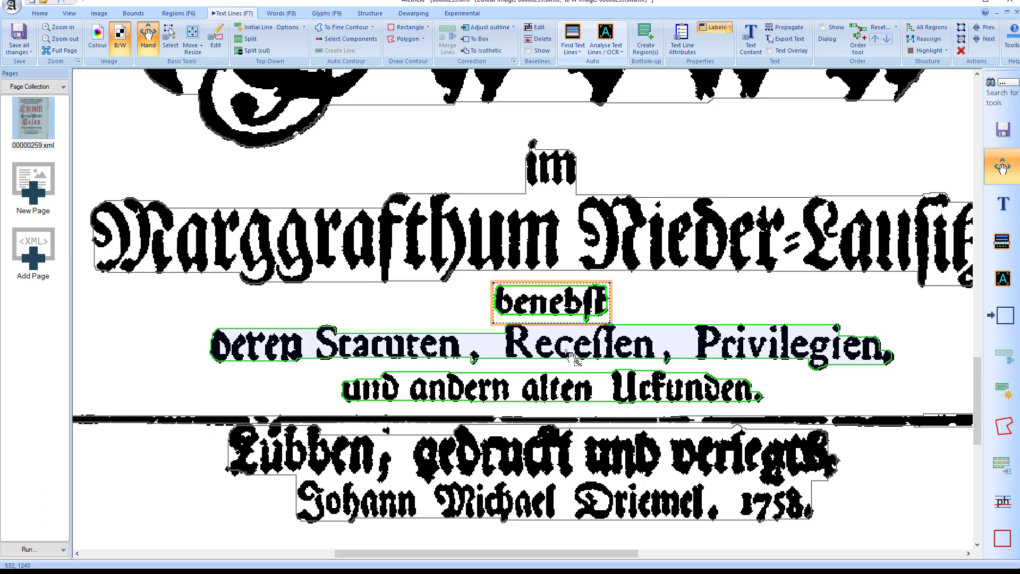
{"action": "left_click", "coordinate": [576, 351], "text": "ctrl"}
{"action": "left_click", "coordinate": [571, 391], "text": "ctrl"}
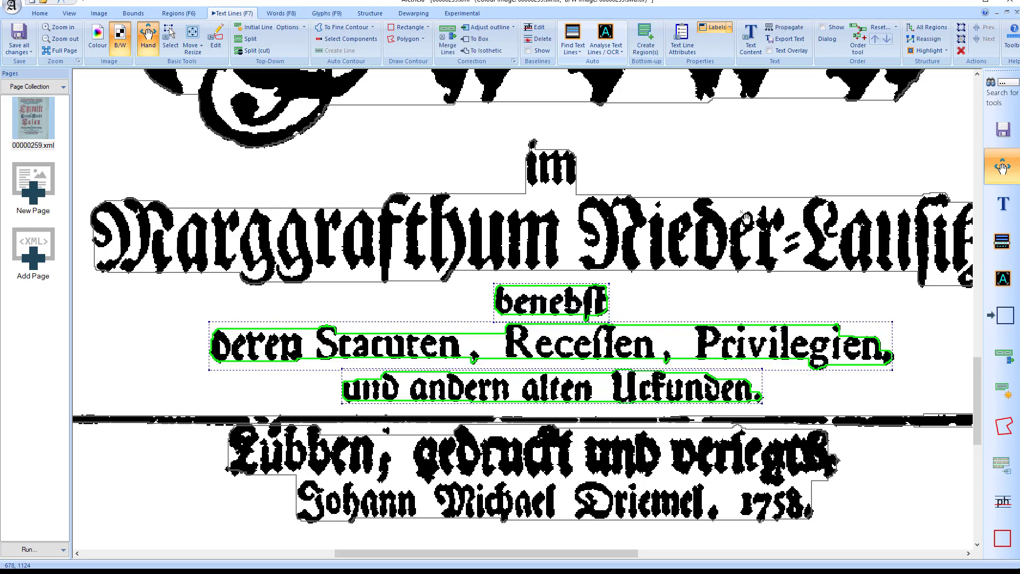
{"action": "left_click", "coordinate": [645, 40]}
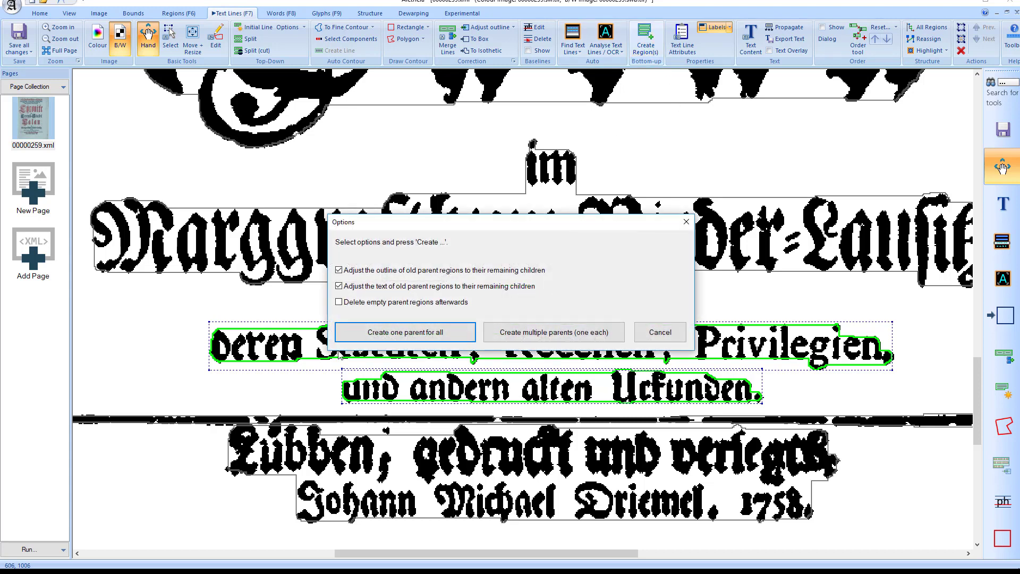
{"action": "left_click", "coordinate": [405, 332]}
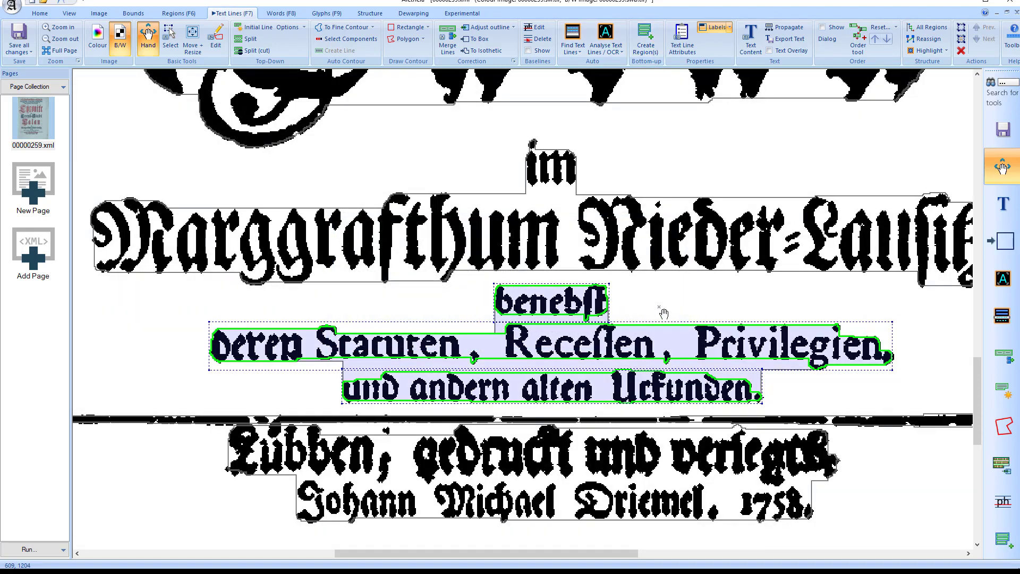
{"action": "key", "text": "F6"}
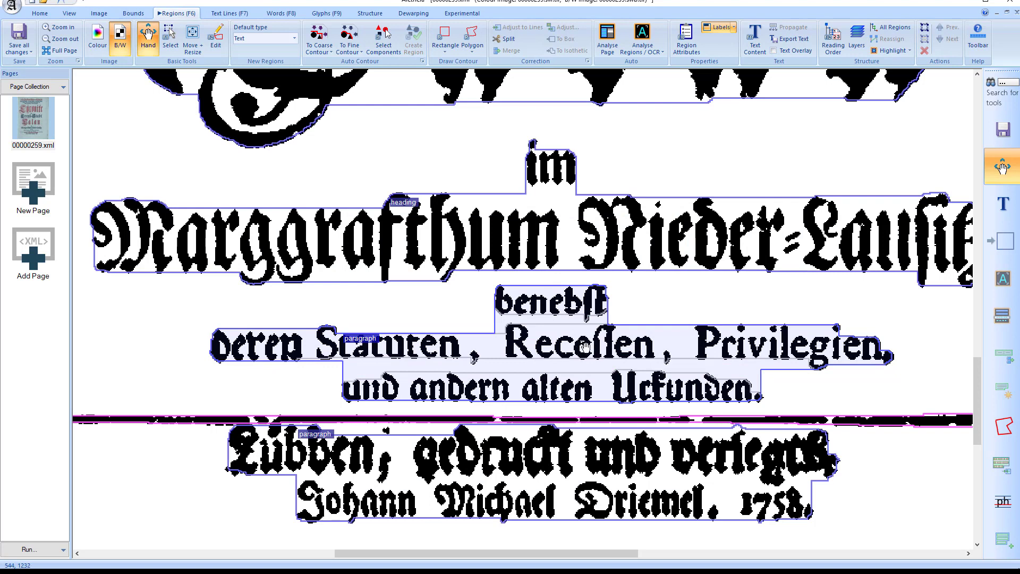
{"action": "key", "text": "ctrl+z"}
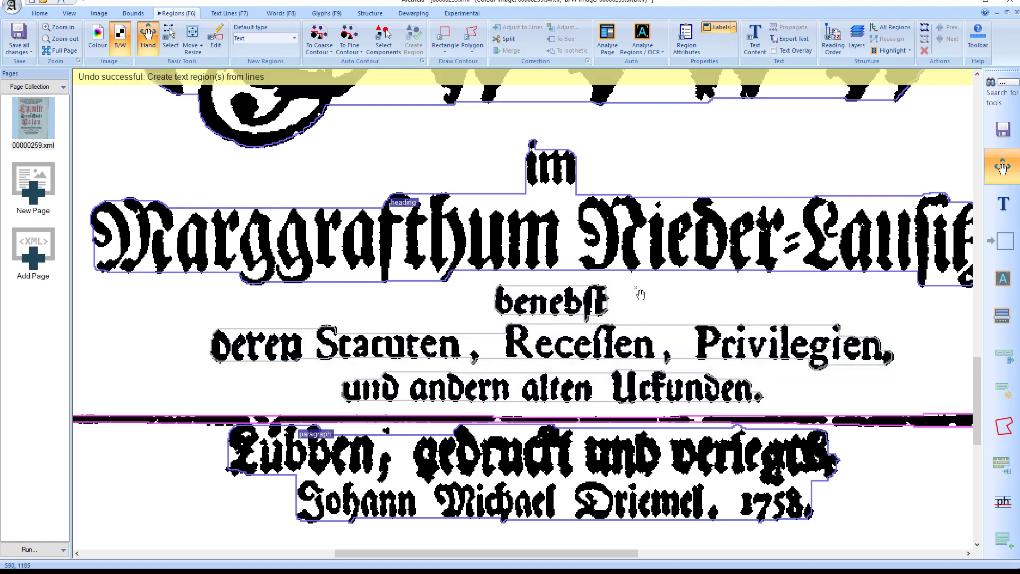
Create a separate parent region for each of the three text lines starting with "benebst" and clear the selection
{"action": "key", "text": "F7"}
{"action": "left_click", "coordinate": [568, 308]}
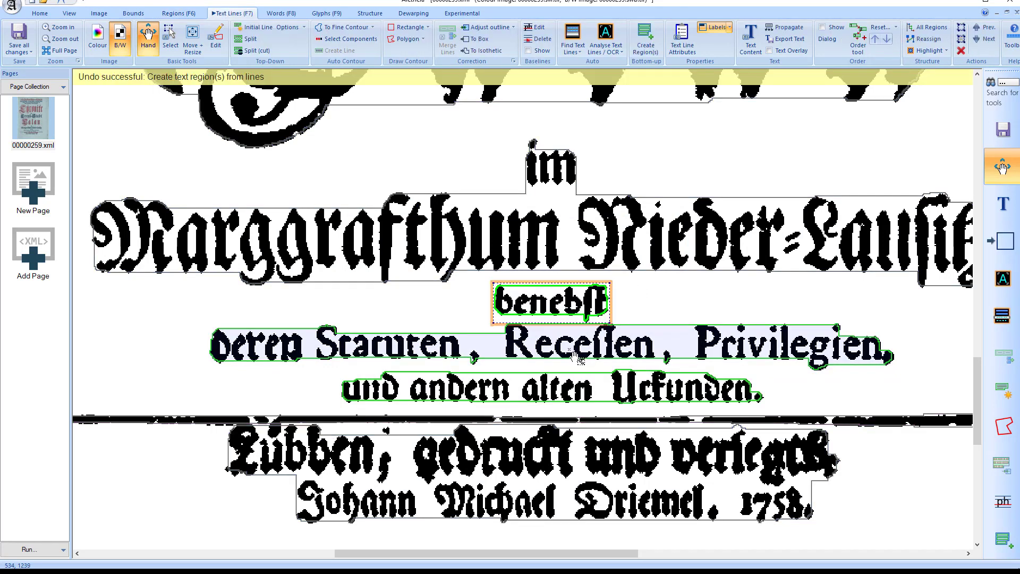
{"action": "left_click", "coordinate": [580, 350], "text": "ctrl"}
{"action": "left_click", "coordinate": [612, 399], "text": "ctrl"}
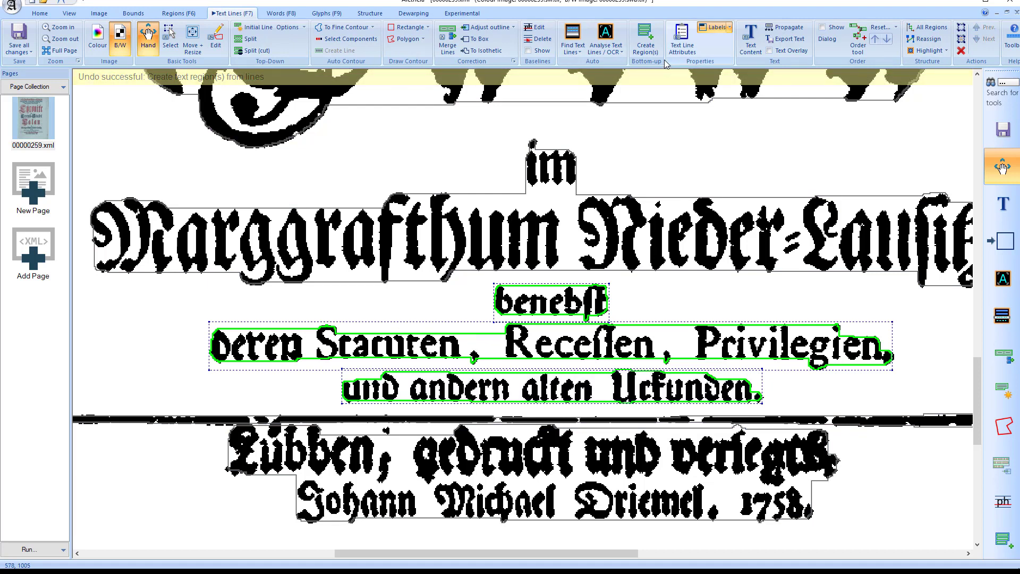
{"action": "left_click", "coordinate": [646, 37]}
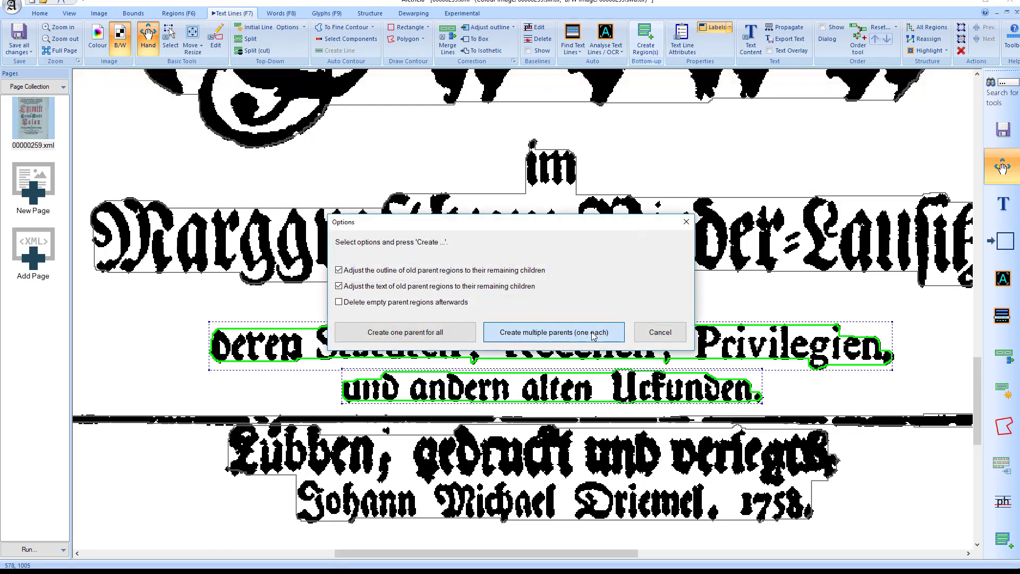
{"action": "left_click", "coordinate": [590, 332]}
{"action": "left_click", "coordinate": [690, 317]}
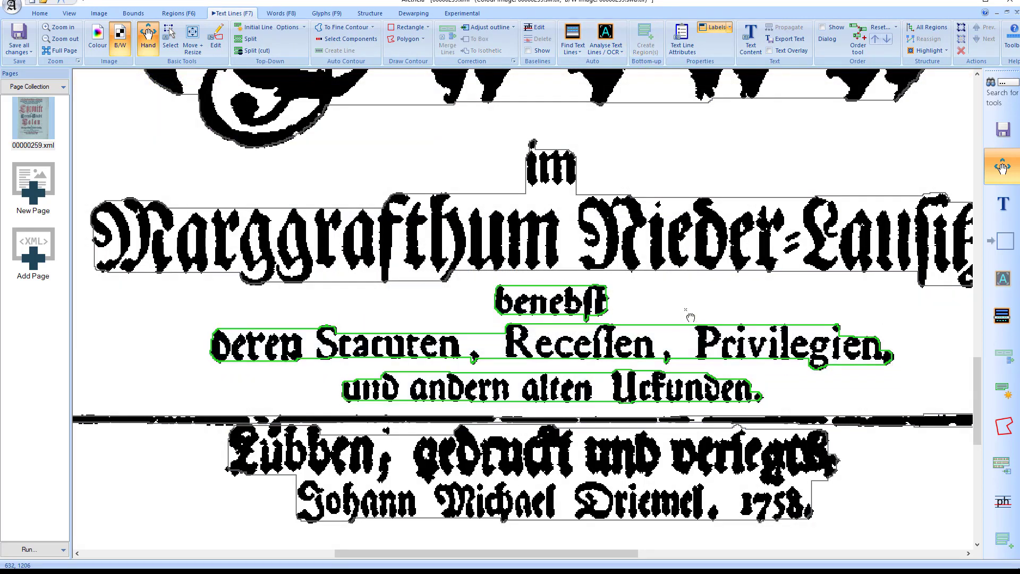
Inspect the individual paragraph regions around the three lines starting with "benebst" and clear the selection
{"action": "key", "text": "F6"}
{"action": "left_click", "coordinate": [600, 361]}
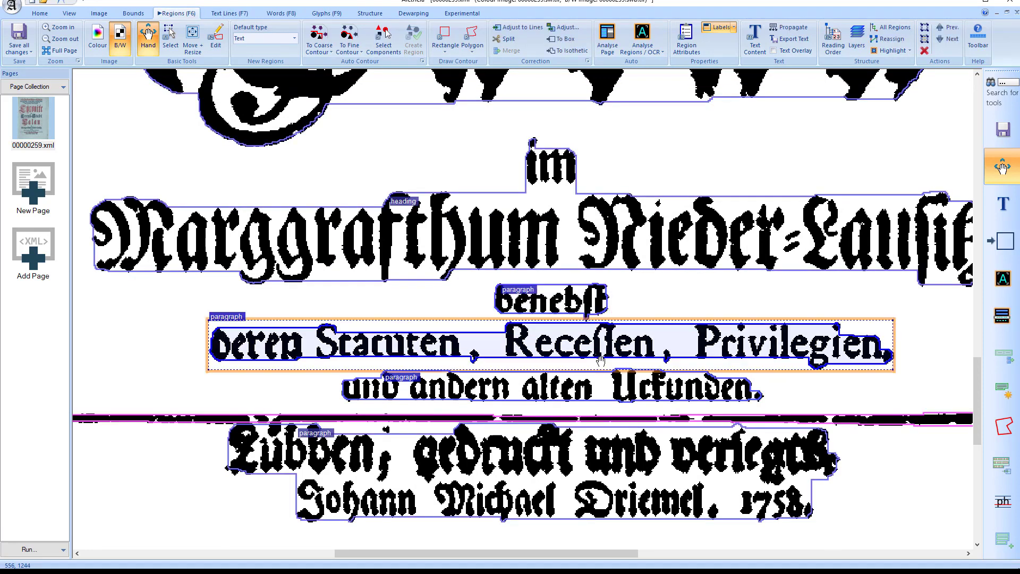
{"action": "left_click", "coordinate": [600, 384]}
{"action": "left_click", "coordinate": [640, 297]}
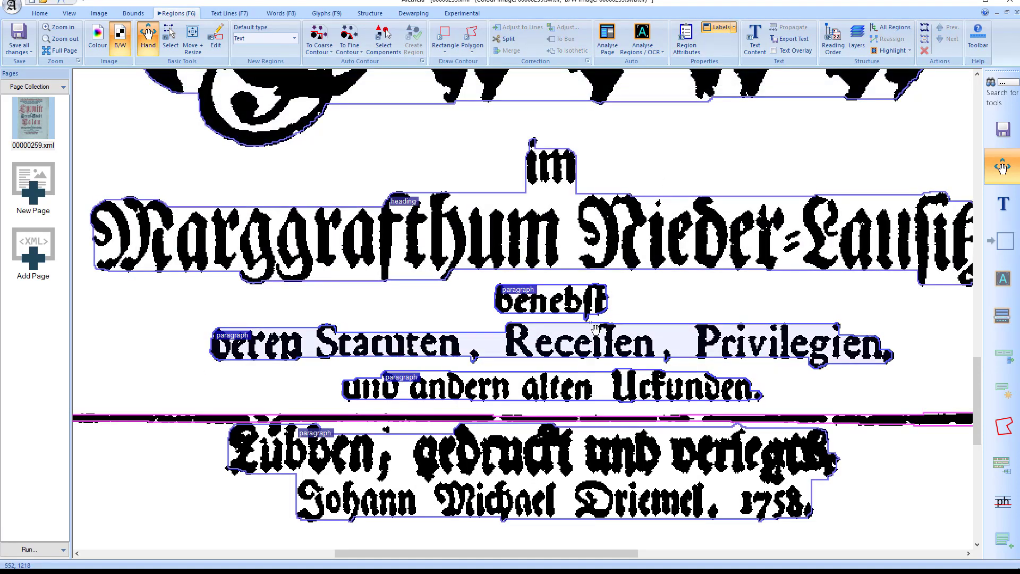
Review all attributes of the "benebst" text line, down to the user-defined fields, and close them without changes
{"action": "key", "text": "F7"}
{"action": "left_click", "coordinate": [682, 40]}
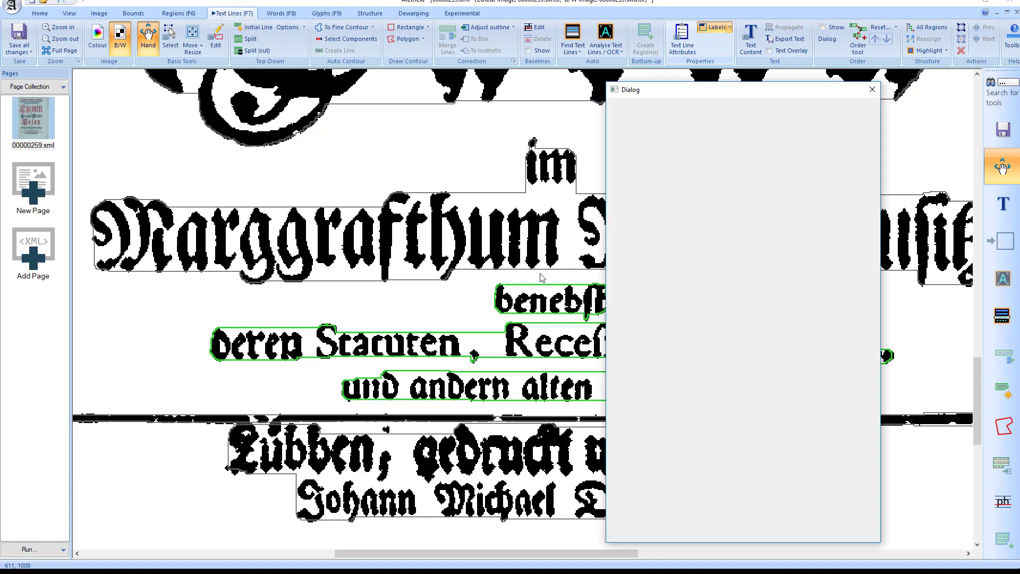
{"action": "left_click", "coordinate": [546, 307]}
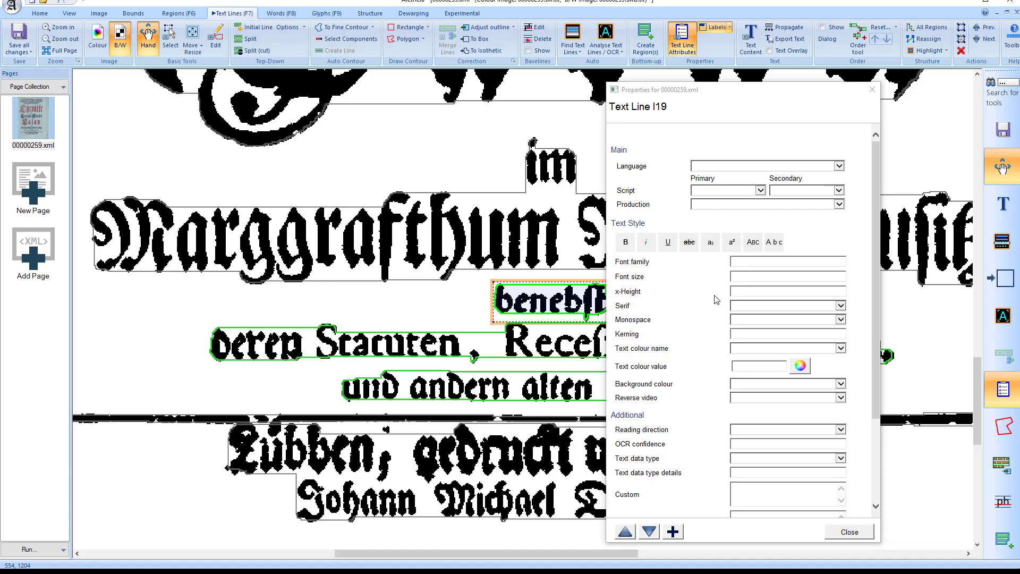
{"action": "scroll", "coordinate": [729, 380], "scroll_direction": "down", "scroll_amount": 3}
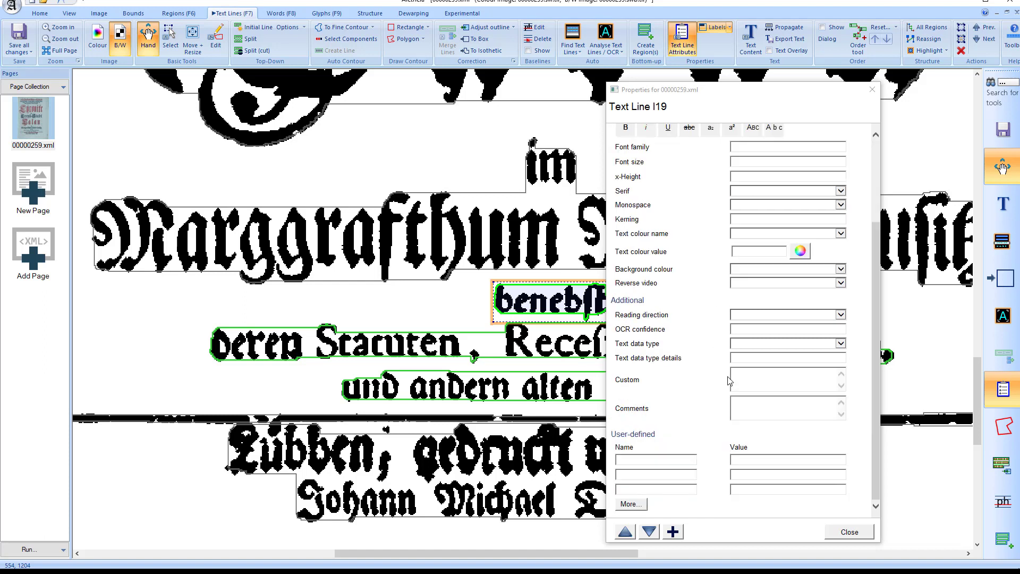
{"action": "left_click", "coordinate": [848, 532]}
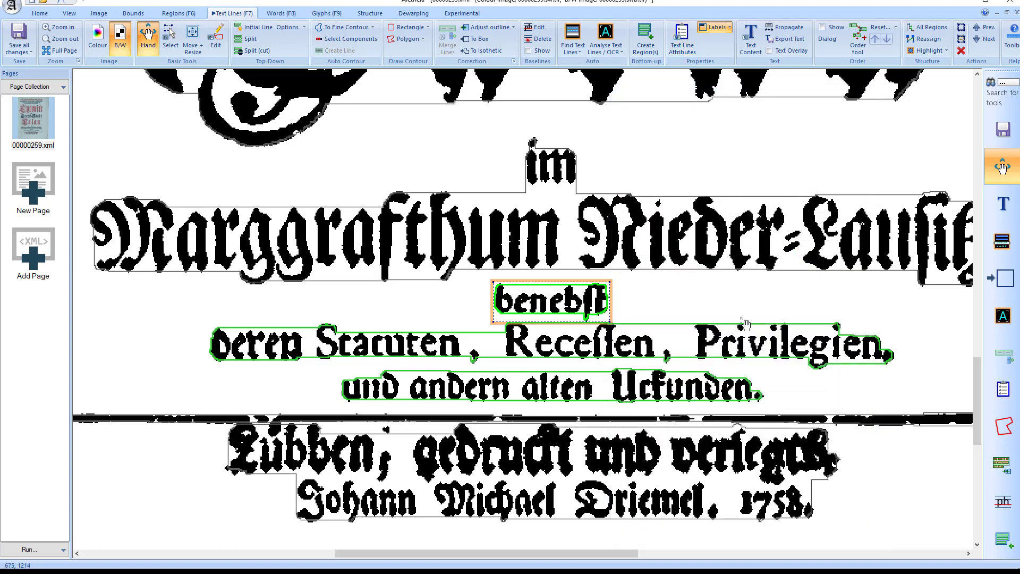
Open the text content editor, reduce its height and enlarge the text area relative to the special character table
{"action": "left_click", "coordinate": [759, 48]}
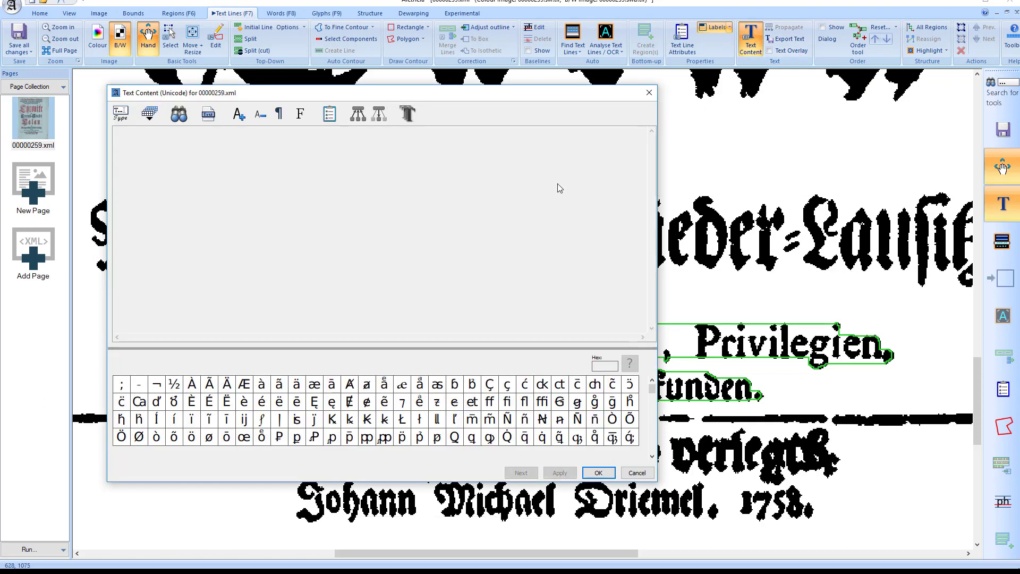
{"action": "left_click_drag", "start_coordinate": [106, 84], "coordinate": [109, 217]}
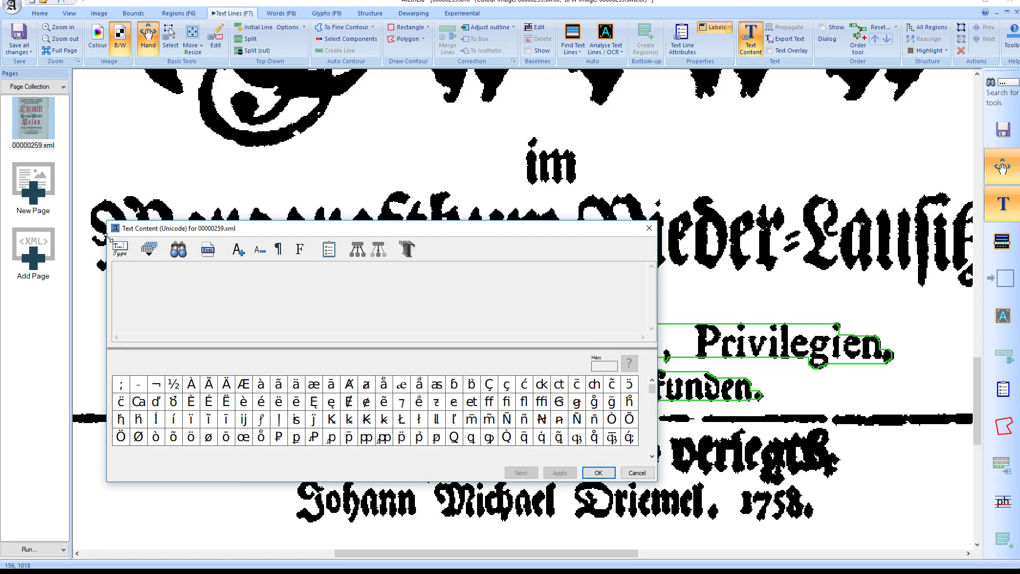
{"action": "left_click_drag", "start_coordinate": [458, 348], "coordinate": [457, 377]}
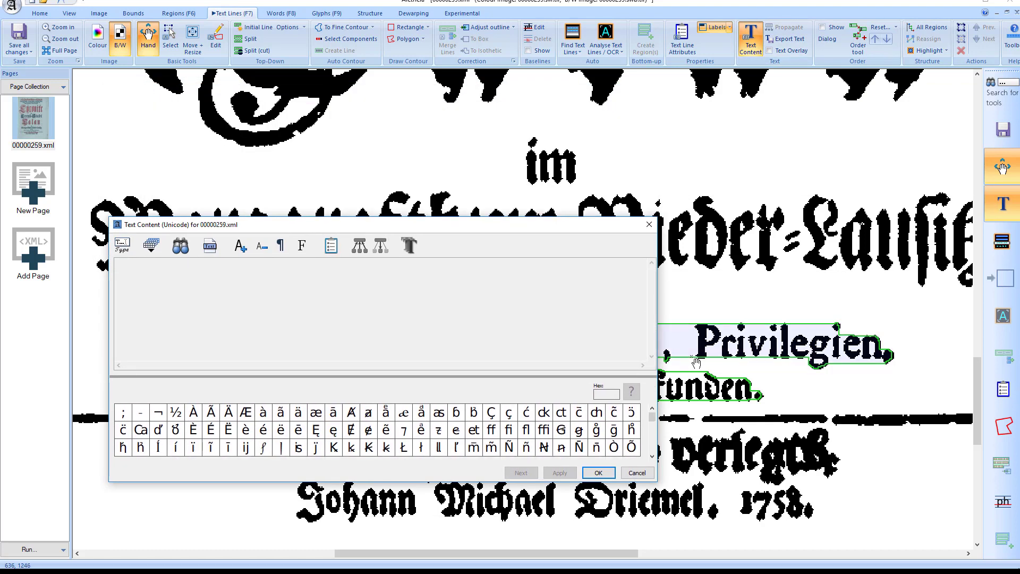
View the text content of the "deren Statuten, Recessen, Privilegien," text line and close the editor without entering text
{"action": "left_click", "coordinate": [696, 365]}
{"action": "left_click", "coordinate": [785, 237]}
{"action": "scroll", "coordinate": [785, 238], "scroll_direction": "up", "scroll_amount": 9}
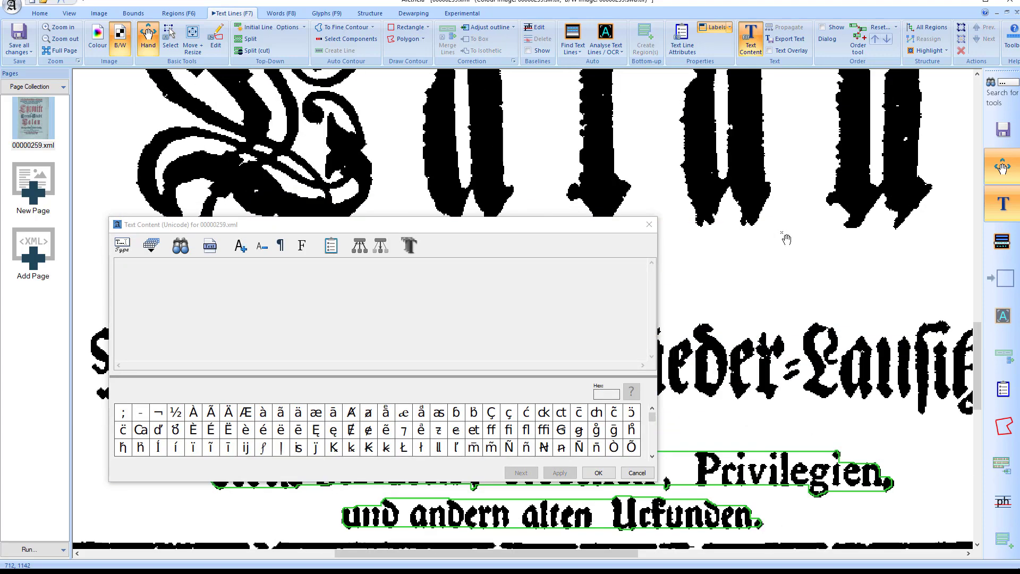
{"action": "scroll", "coordinate": [785, 250], "scroll_direction": "up", "scroll_amount": 3}
{"action": "scroll", "coordinate": [786, 255], "scroll_direction": "down", "scroll_amount": 12}
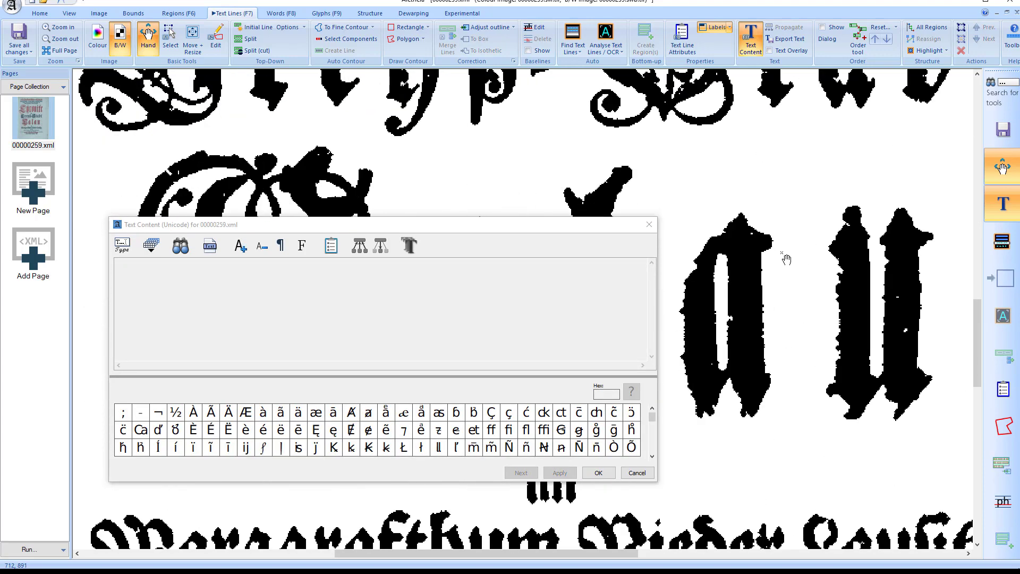
{"action": "scroll", "coordinate": [789, 262], "scroll_direction": "up", "scroll_amount": 15}
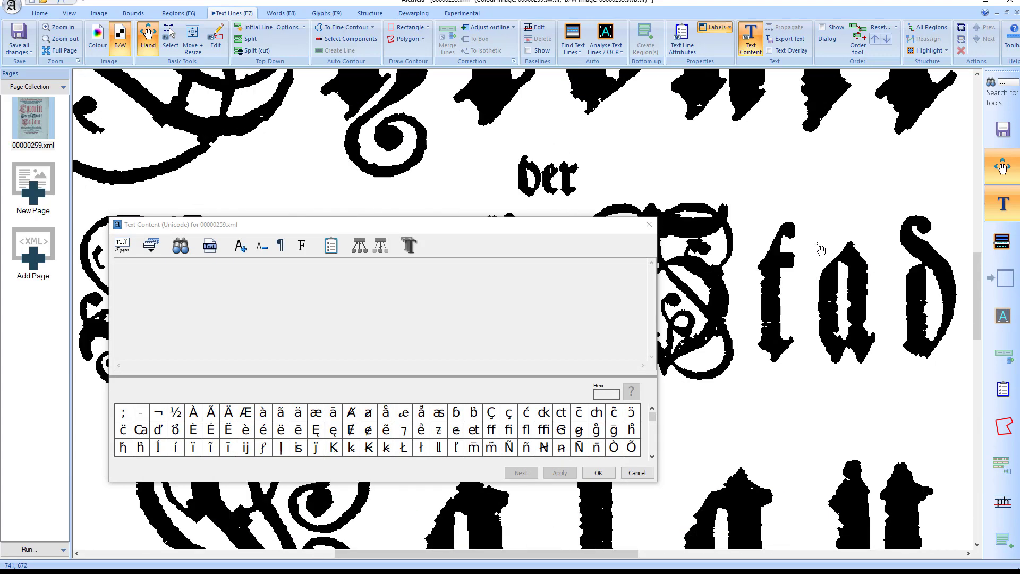
{"action": "scroll", "coordinate": [796, 388], "scroll_direction": "down", "scroll_amount": 8}
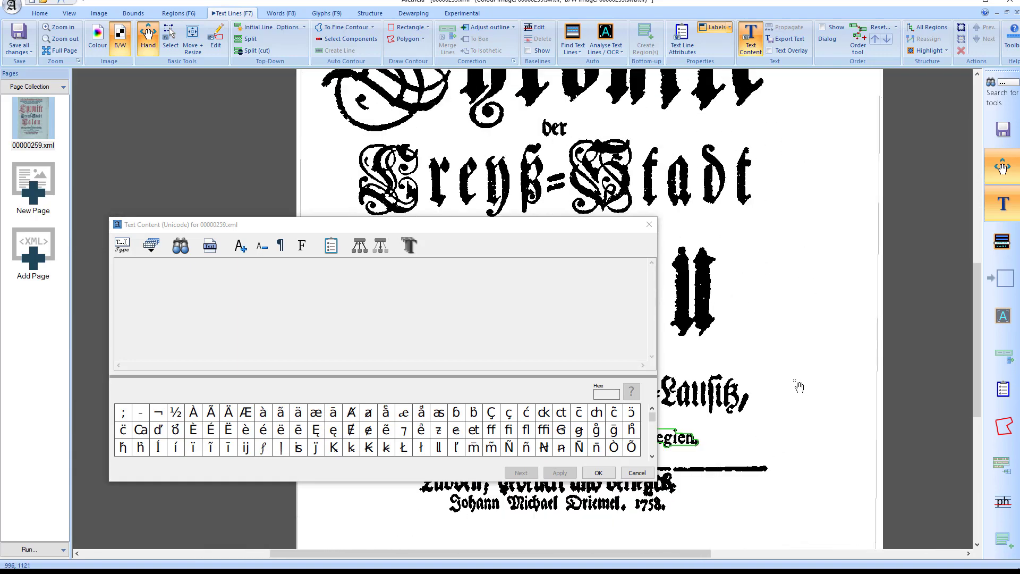
{"action": "left_click", "coordinate": [680, 442]}
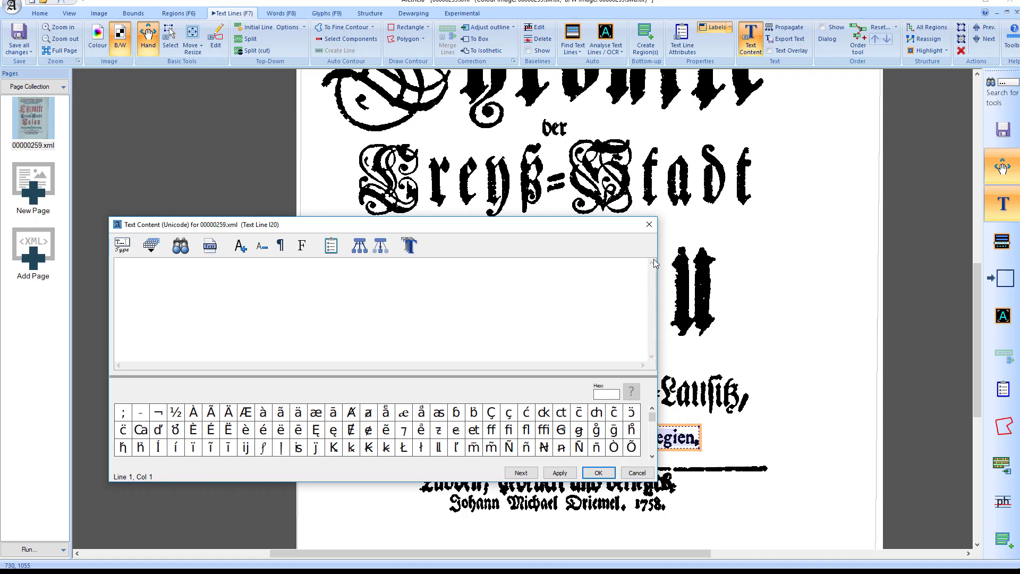
{"action": "left_click", "coordinate": [649, 224]}
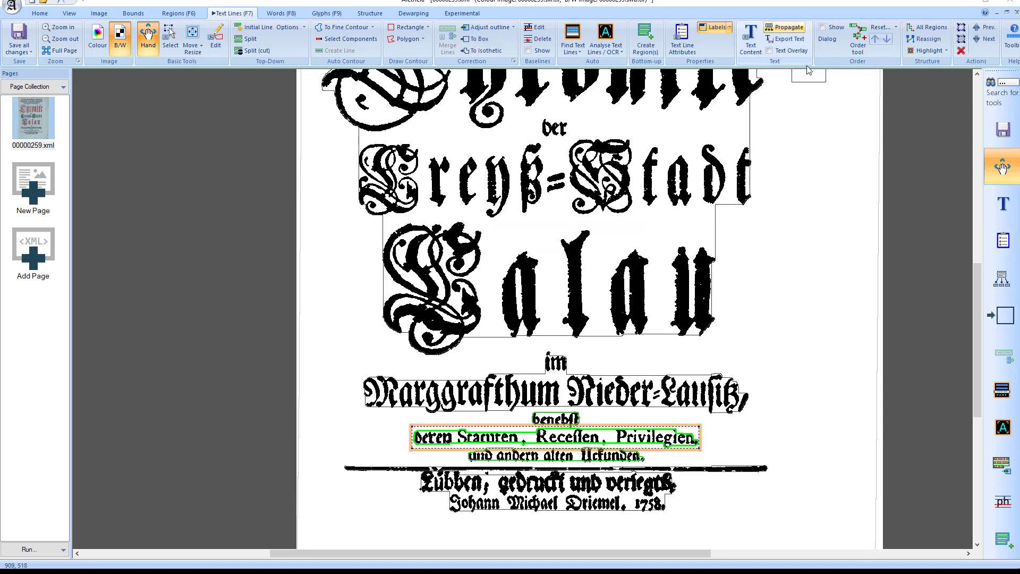
Review the text propagation options for the "deren Statuten, Recessen, Privilegien," line, close them, and close the "benebst" line's text content editor
{"action": "left_click", "coordinate": [785, 27]}
{"action": "left_click_drag", "start_coordinate": [259, 63], "coordinate": [323, 115]}
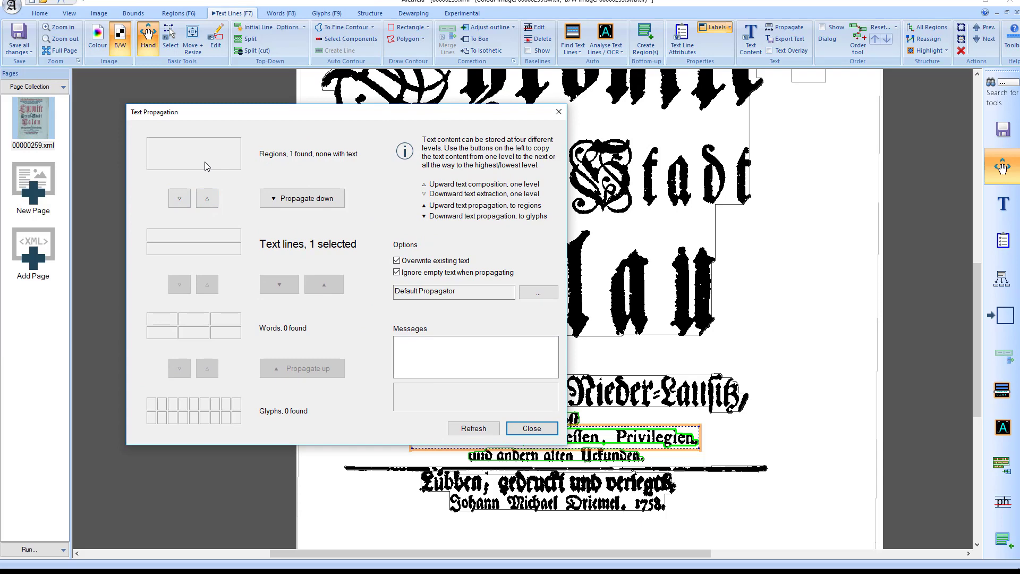
{"action": "left_click", "coordinate": [531, 429]}
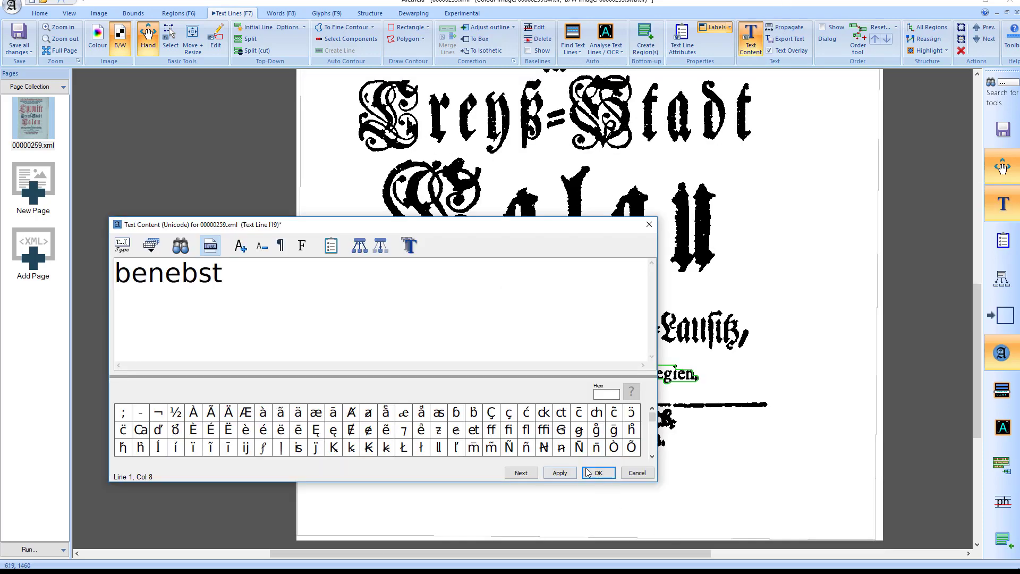
{"action": "left_click", "coordinate": [587, 470]}
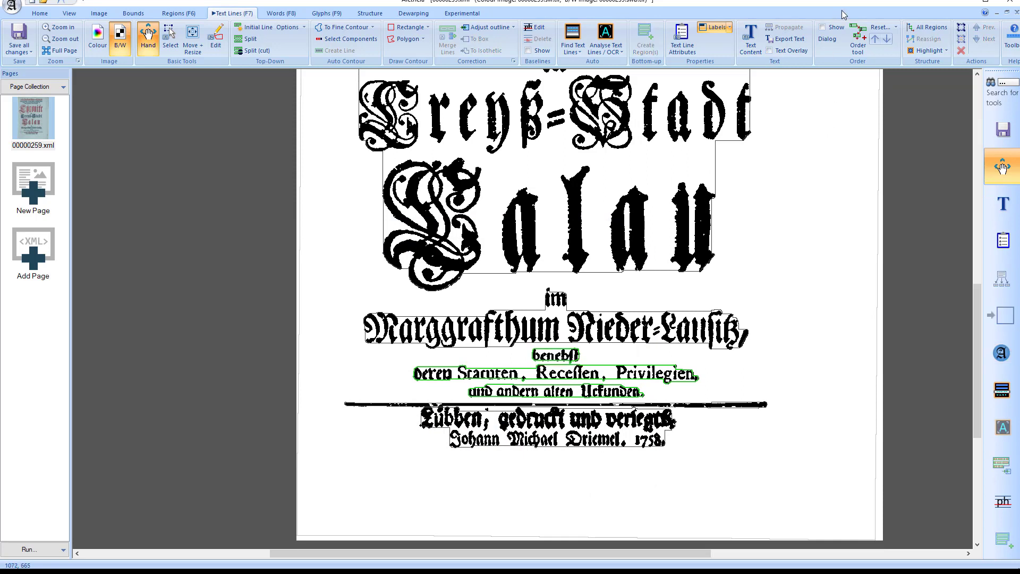
Start the text line Order tool and try a sequence from "benebst" to "deren Statuten, Recessen, Privilegien,"
{"action": "left_click", "coordinate": [858, 44]}
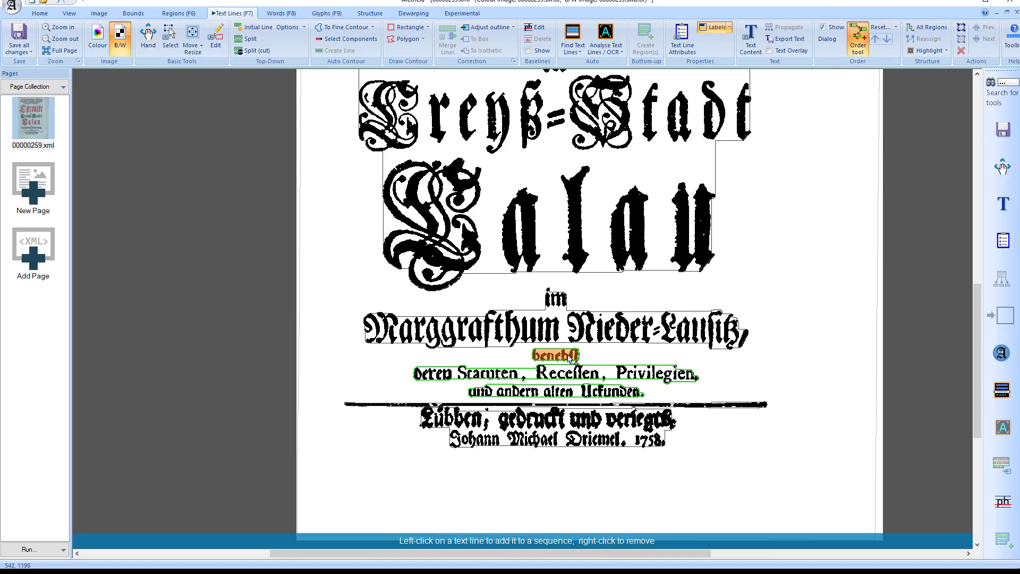
{"action": "left_click", "coordinate": [571, 359]}
{"action": "left_click", "coordinate": [572, 374]}
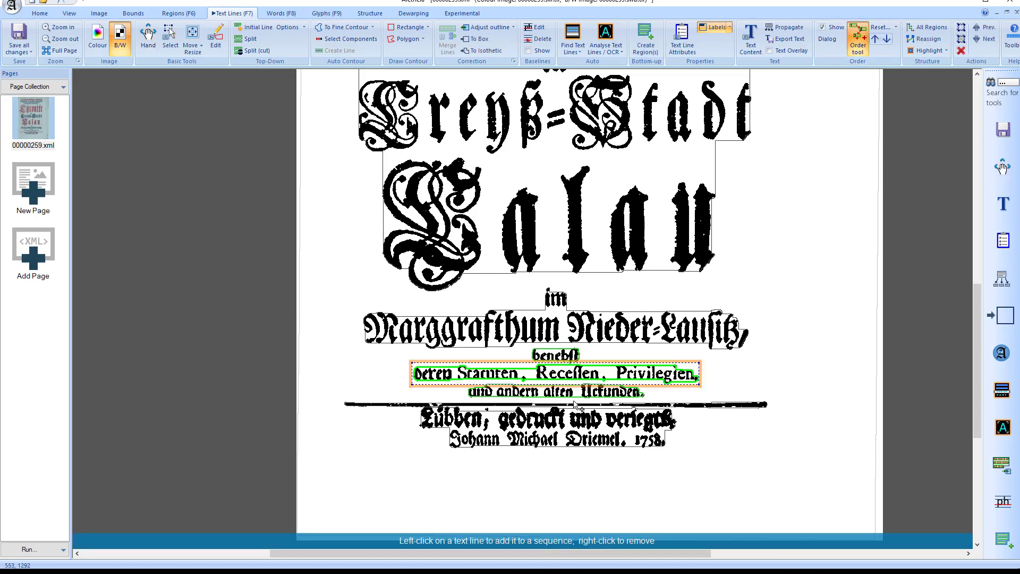
Set the line order in the large heading region to "Chronike", "der", "Creyß=Stadt", "Calau" and leave the Order tool
{"action": "scroll", "coordinate": [821, 363], "scroll_direction": "down", "scroll_amount": 1}
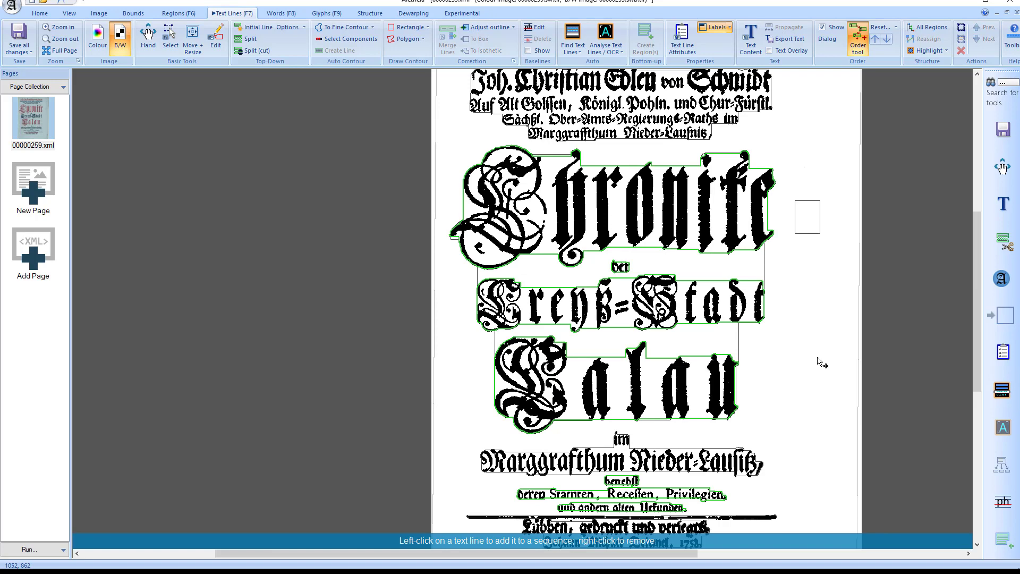
{"action": "left_click", "coordinate": [626, 238]}
{"action": "left_click", "coordinate": [621, 267]}
{"action": "left_click", "coordinate": [631, 307]}
{"action": "left_click", "coordinate": [651, 403]}
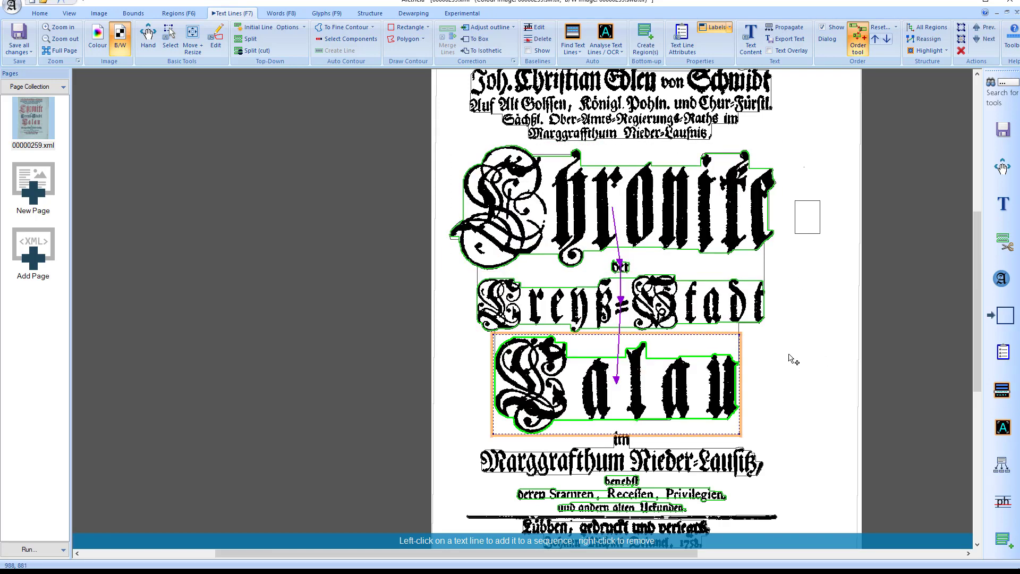
{"action": "key", "text": "Escape"}
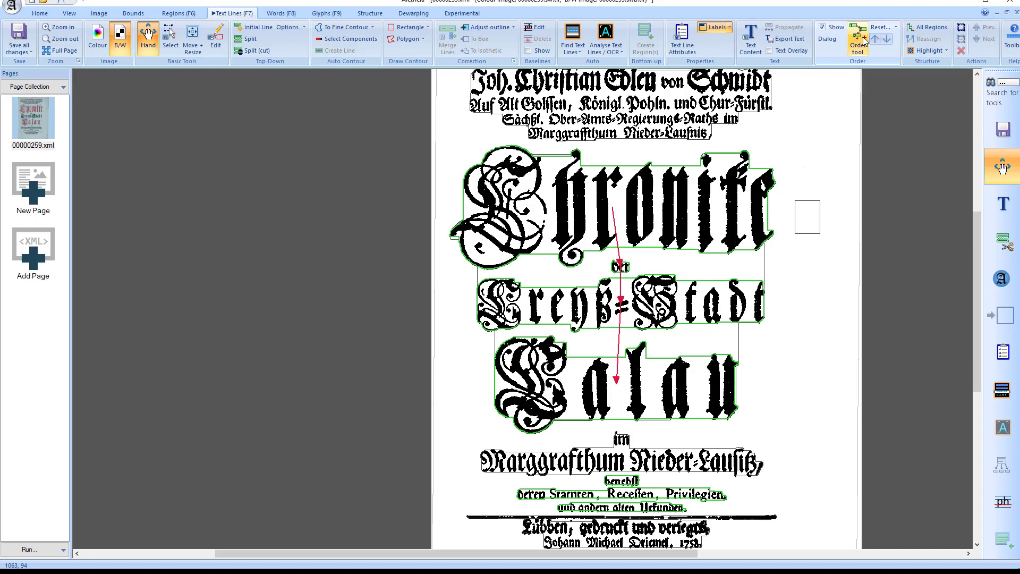
Examine text region r3 and its text lines l10 to l15 in the All Regions list, and close the list
{"action": "left_click", "coordinate": [930, 28]}
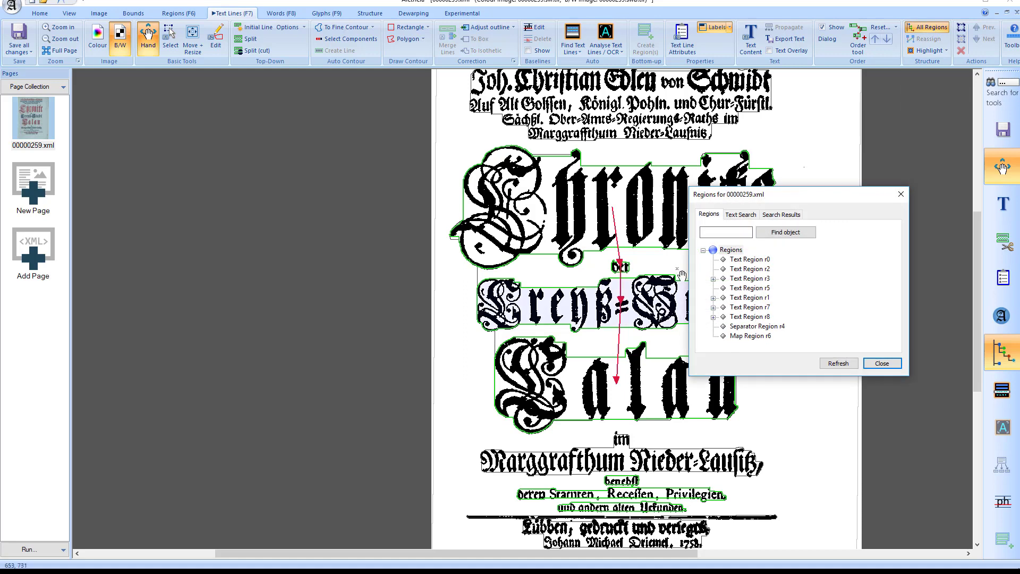
{"action": "left_click", "coordinate": [713, 279]}
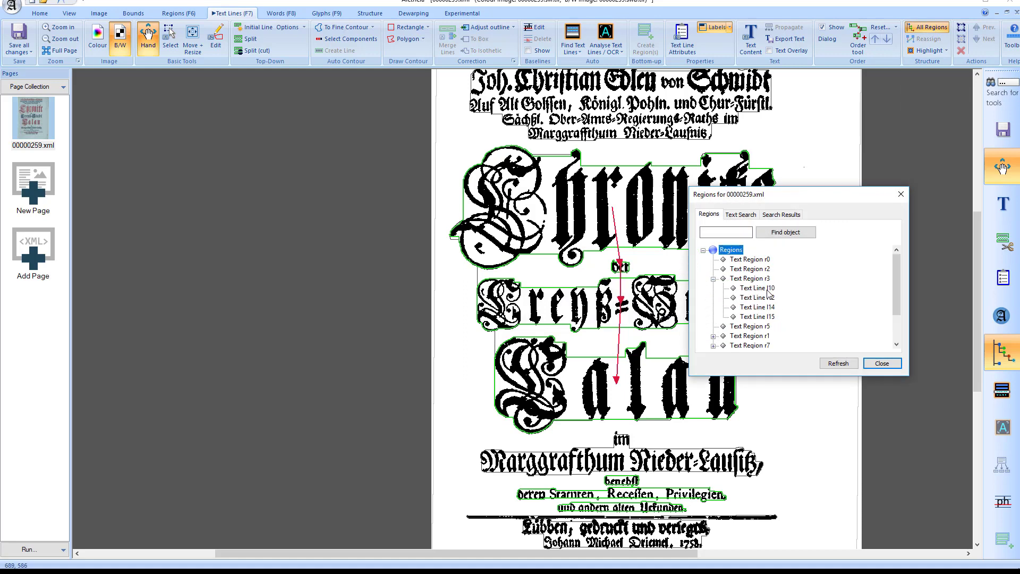
{"action": "left_click", "coordinate": [767, 288]}
{"action": "left_click", "coordinate": [764, 297]}
{"action": "left_click", "coordinate": [763, 307]}
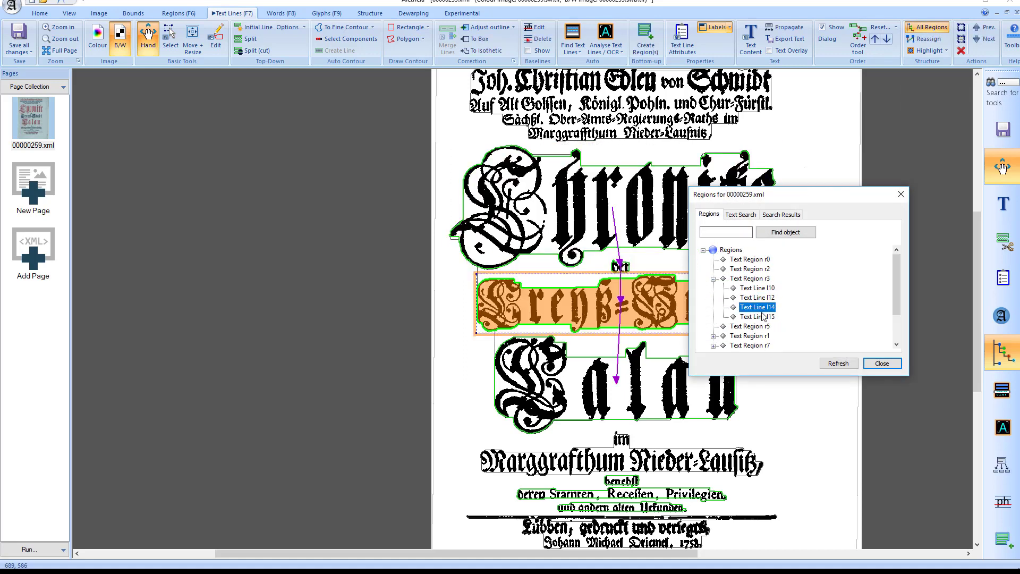
{"action": "left_click", "coordinate": [763, 316]}
{"action": "left_click", "coordinate": [763, 279]}
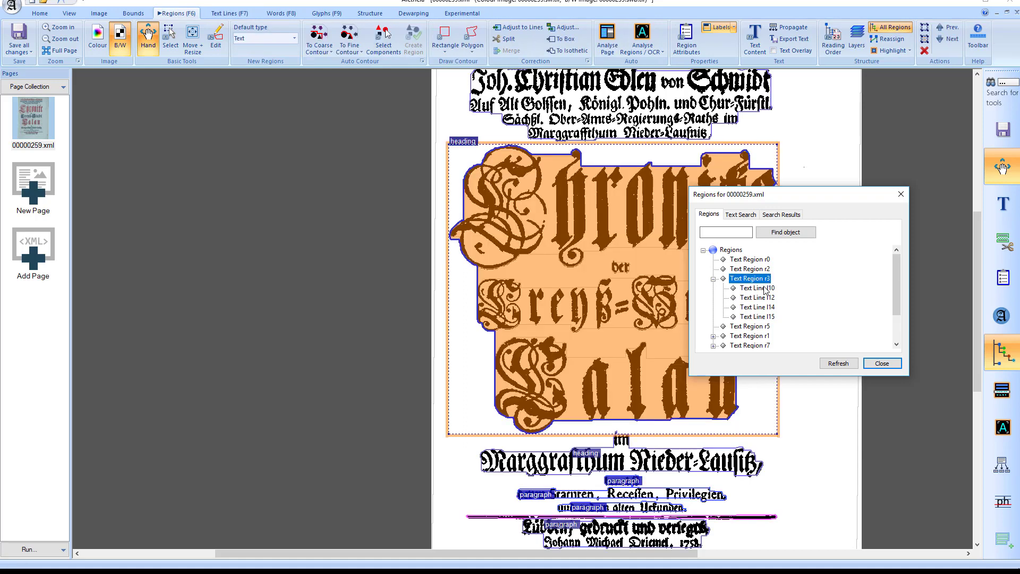
{"action": "left_click", "coordinate": [764, 288]}
{"action": "left_click", "coordinate": [902, 195]}
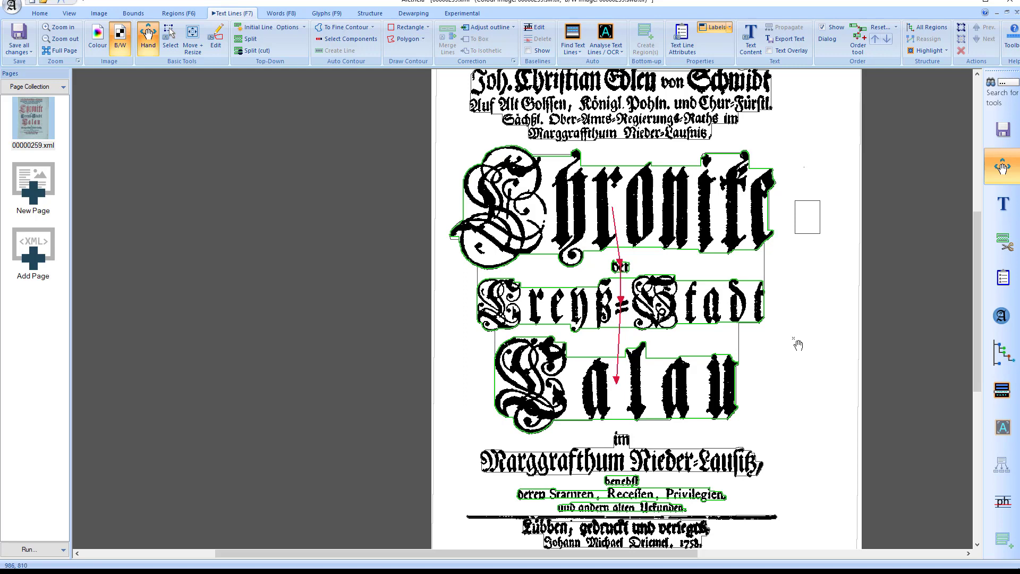
Draw a small rectangular text line in the blank area beside "Calau", outside the large heading region
{"action": "left_click_drag", "start_coordinate": [760, 399], "coordinate": [803, 427]}
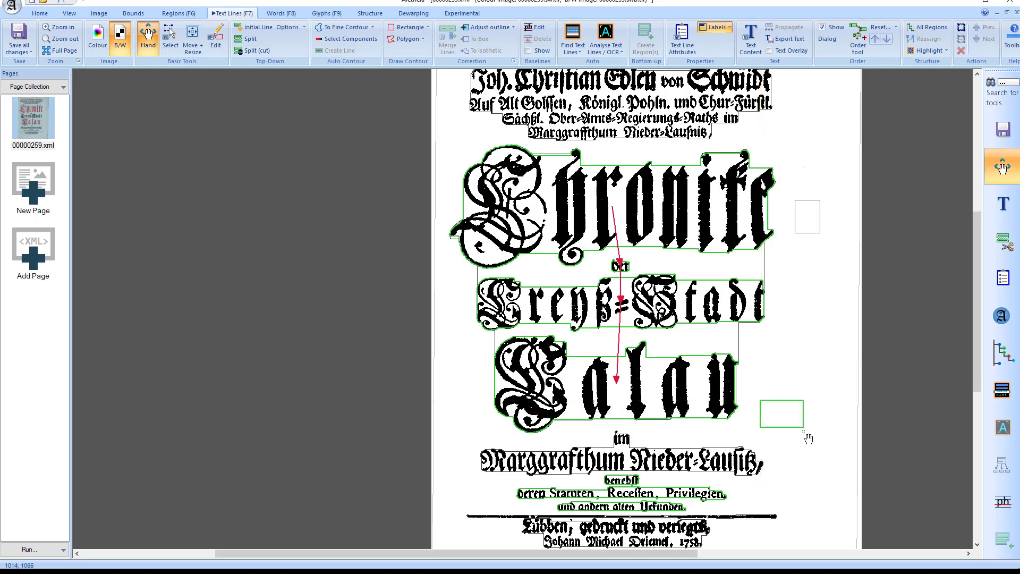
{"action": "left_click", "coordinate": [193, 39]}
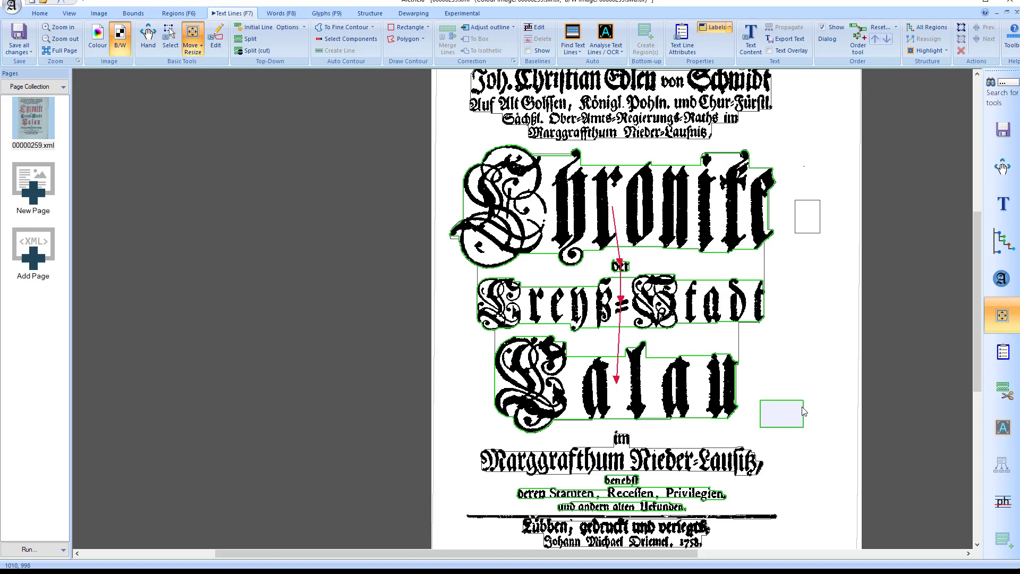
{"action": "key", "text": "Escape"}
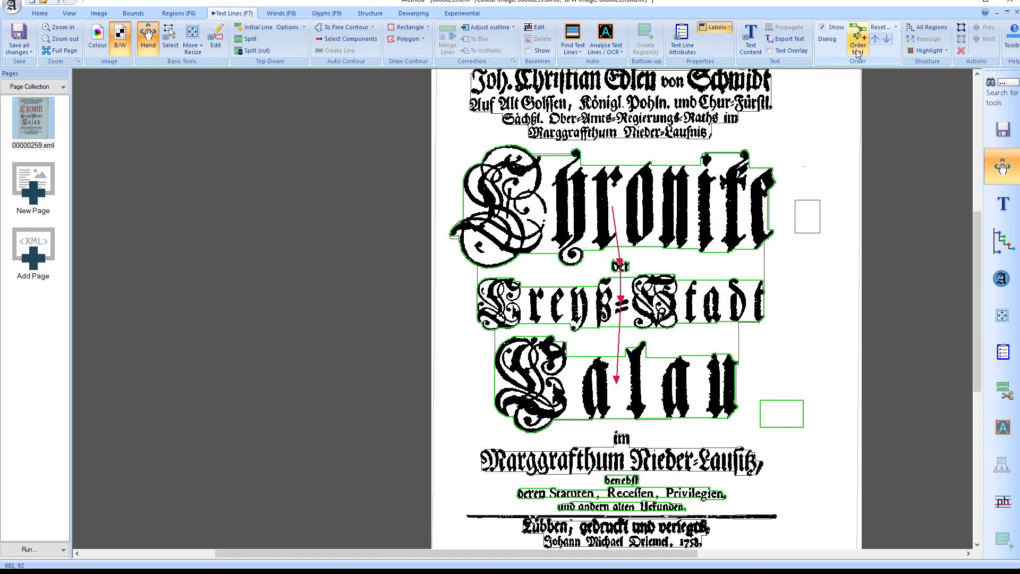
Turn on Highlight Children for regions and select the "im Marggrafthum Nieder-Lausitz" and large "Chronike" headings to check their child lines
{"action": "key", "text": "F6"}
{"action": "left_click", "coordinate": [909, 51]}
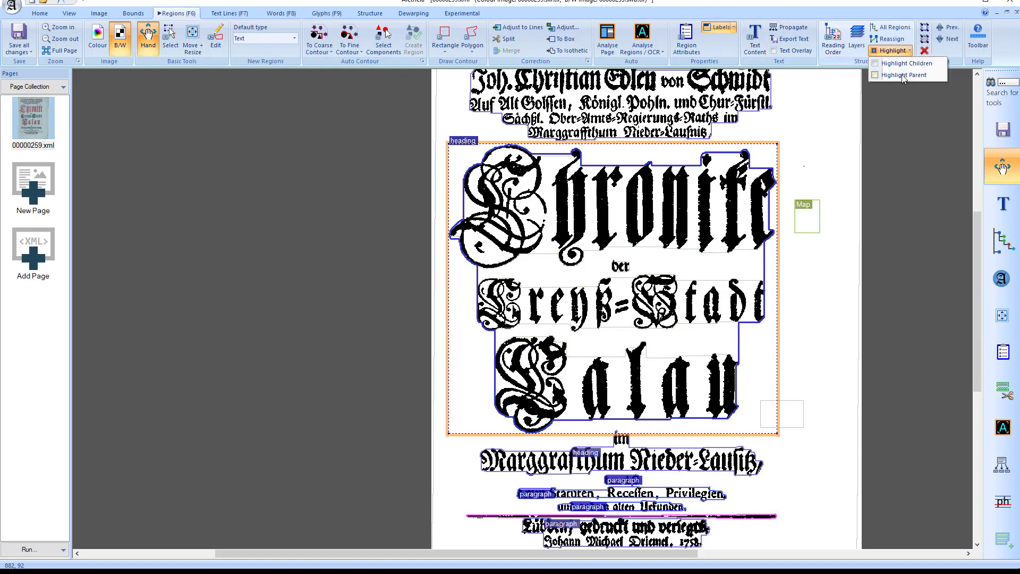
{"action": "left_click", "coordinate": [906, 64]}
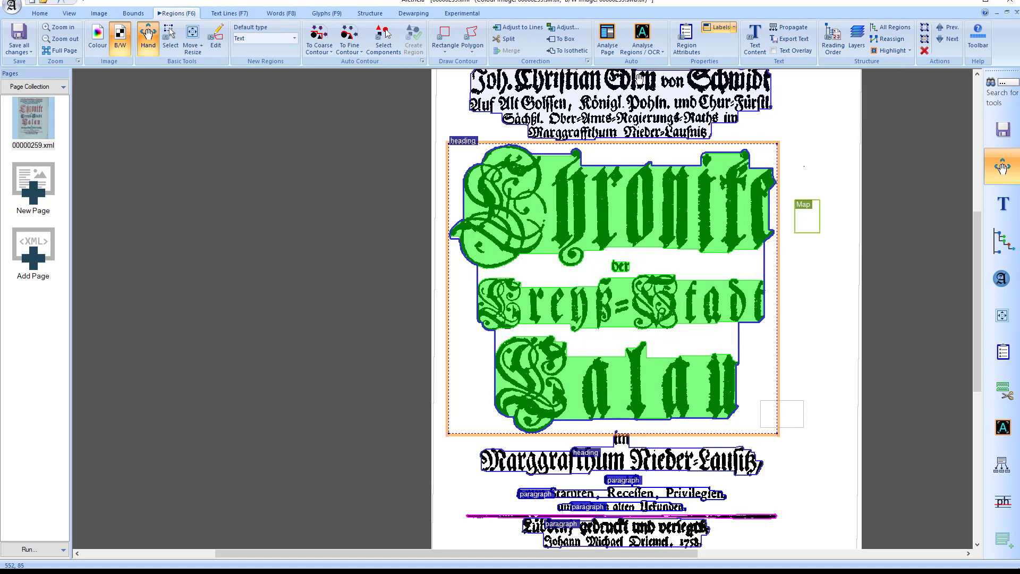
{"action": "left_click", "coordinate": [645, 126]}
{"action": "left_click", "coordinate": [635, 464]}
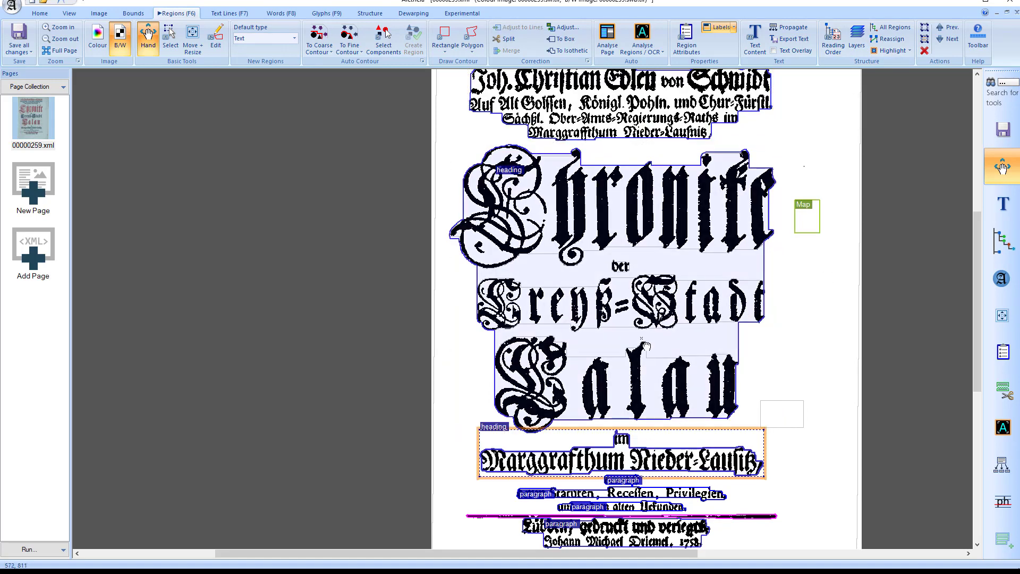
{"action": "left_click", "coordinate": [646, 346]}
Move the small rectangular text line from beside "Calau" onto the middle of "Marggrafthum Nieder-Lausitz,"
{"action": "key", "text": "F7"}
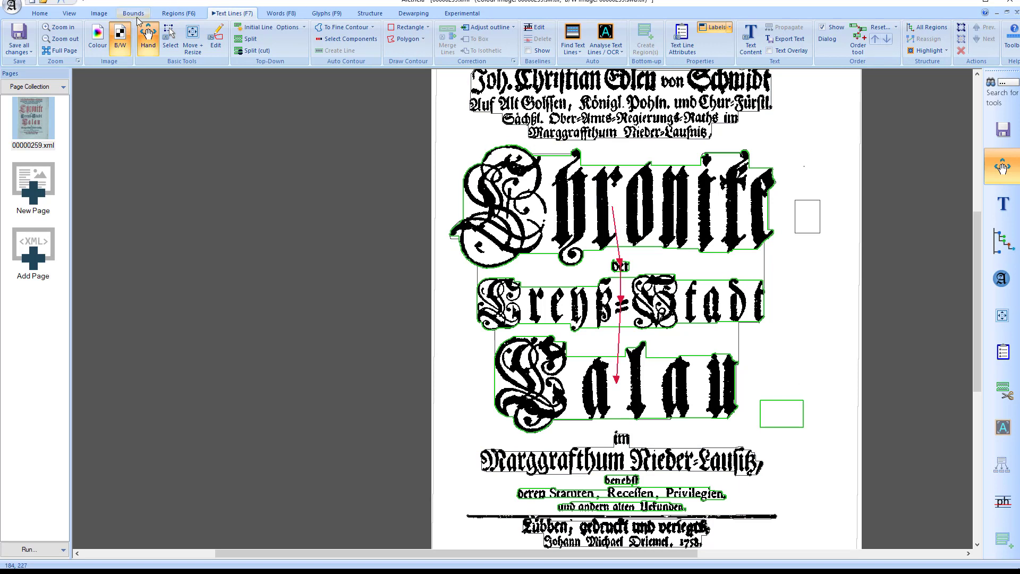
{"action": "left_click", "coordinate": [197, 41]}
{"action": "left_click", "coordinate": [786, 417]}
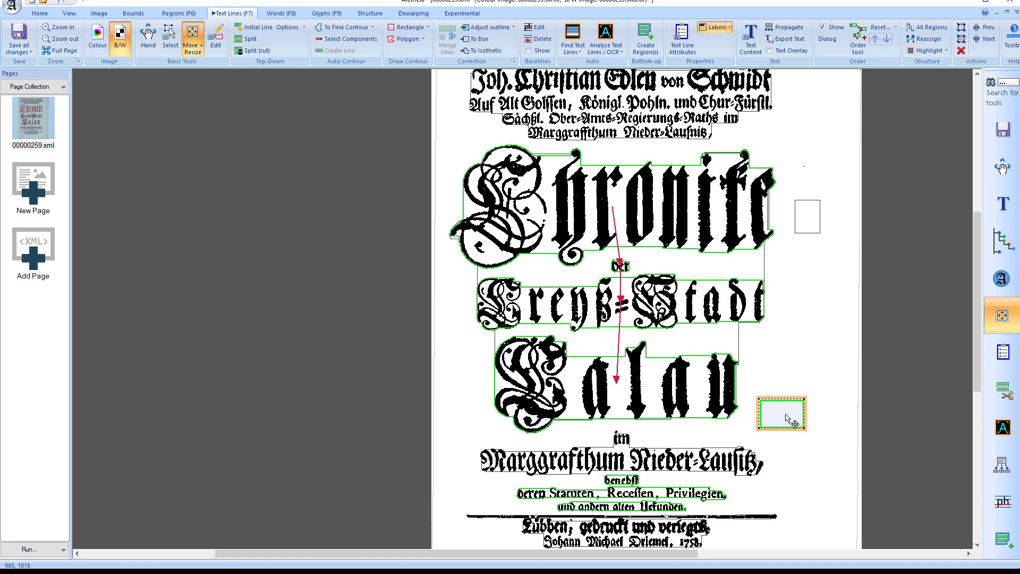
{"action": "left_click_drag", "start_coordinate": [787, 417], "coordinate": [623, 461]}
{"action": "key", "text": "Escape"}
Check the "im Marggrafthum Nieder-Lausitz" heading for child lines and reassign the moved text line to a parent based on its position
{"action": "key", "text": "F6"}
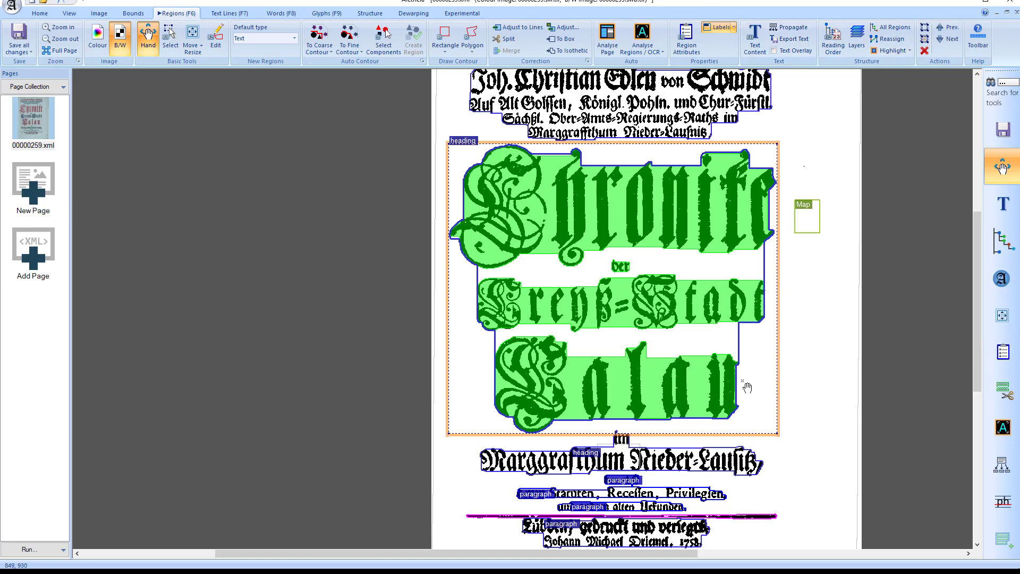
{"action": "left_click", "coordinate": [680, 460]}
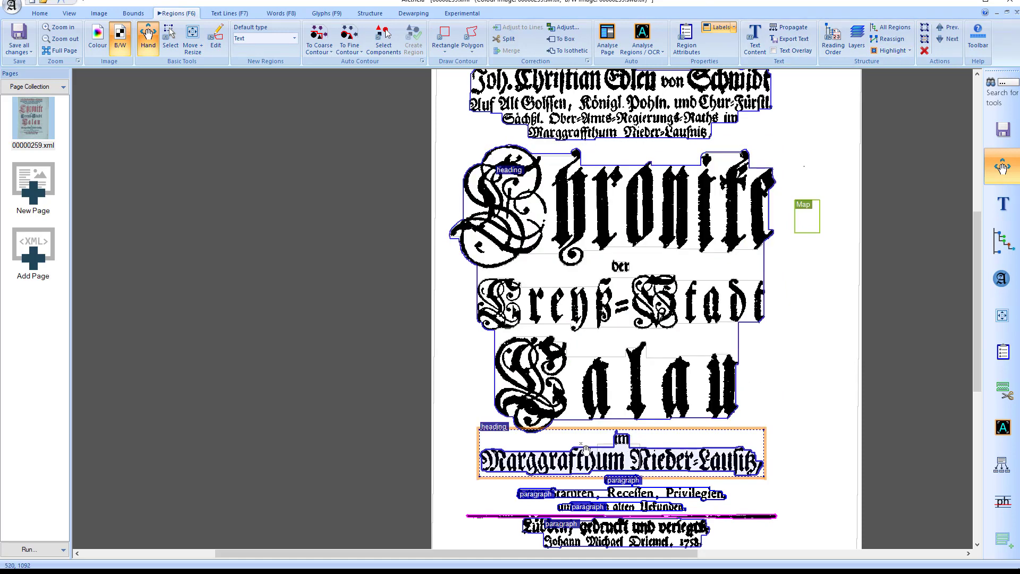
{"action": "key", "text": "F7"}
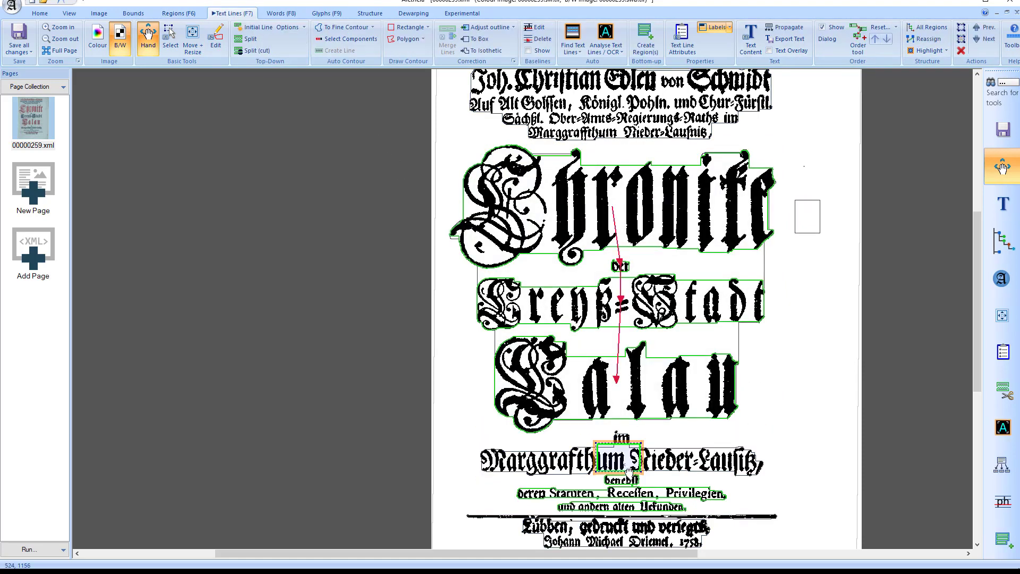
{"action": "left_click", "coordinate": [926, 39]}
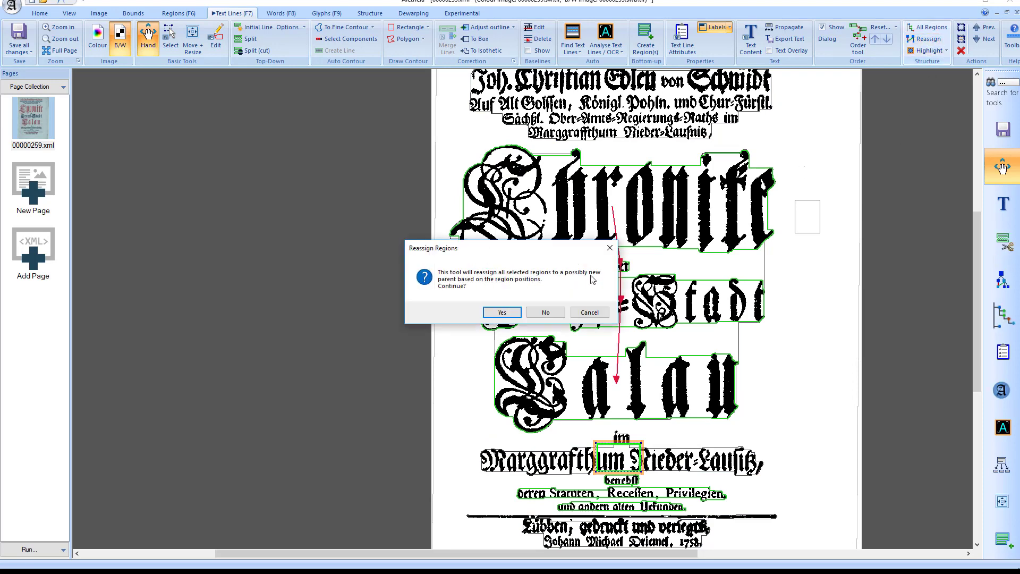
{"action": "left_click", "coordinate": [501, 311]}
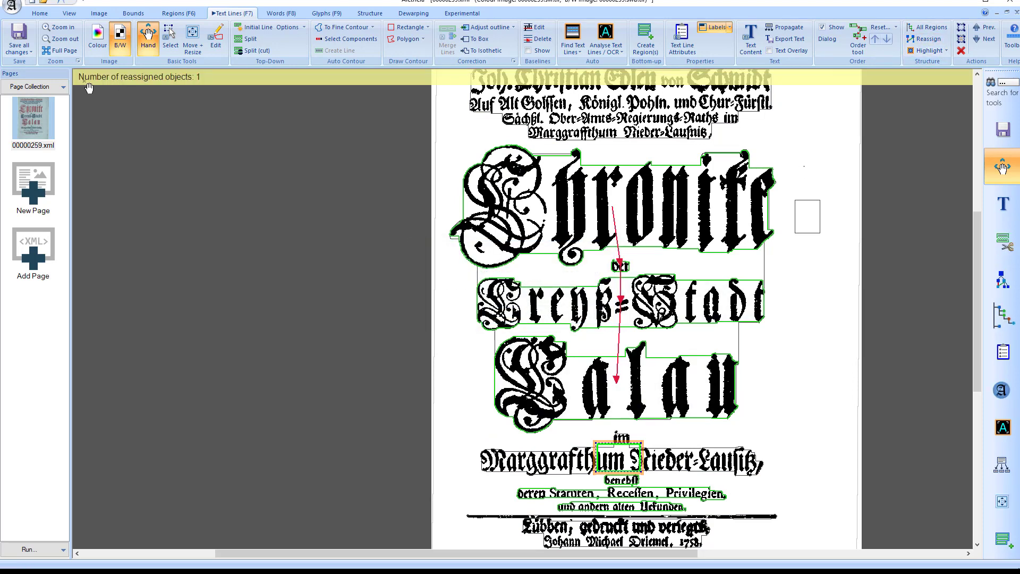
Inspect the highlighted children of the "im Marggrafthum Nieder-Lausitz" heading region and clear the selection
{"action": "left_click", "coordinate": [705, 442]}
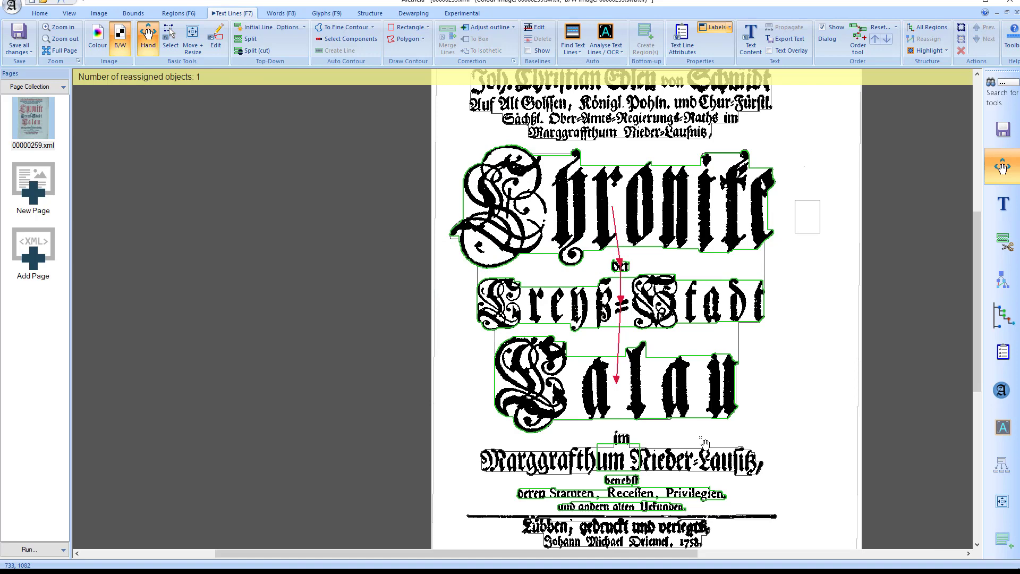
{"action": "key", "text": "F6"}
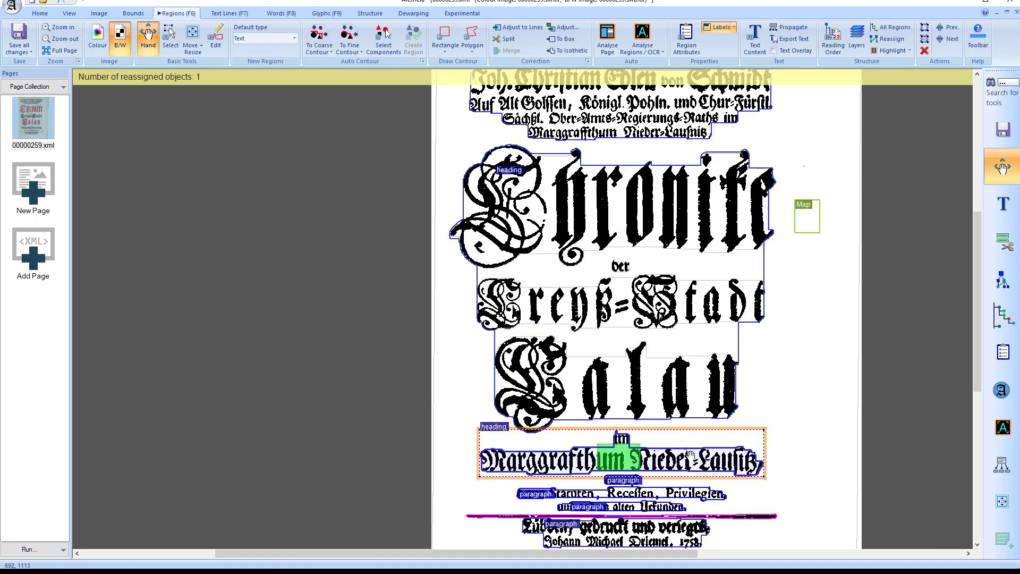
{"action": "left_click", "coordinate": [814, 432]}
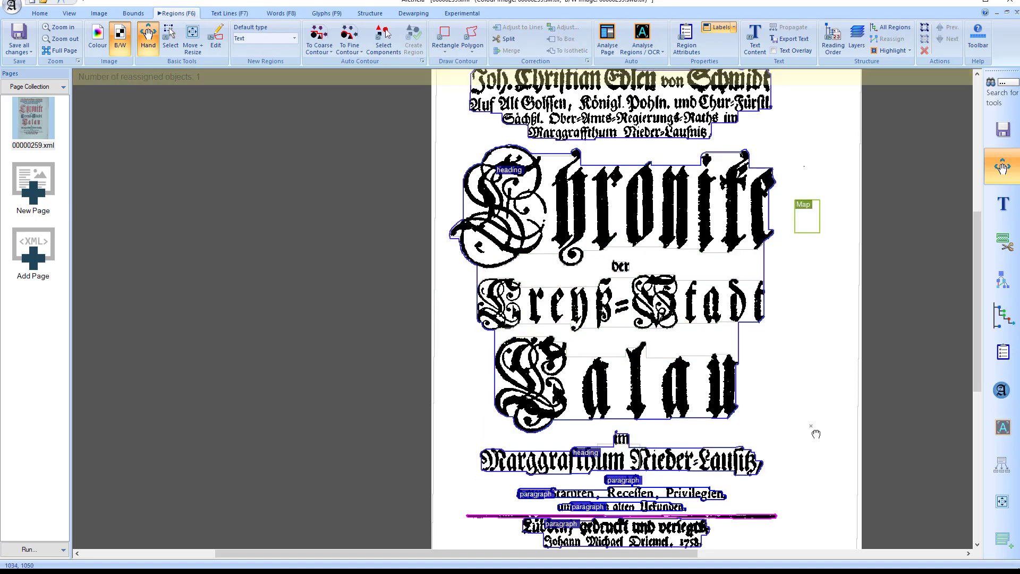